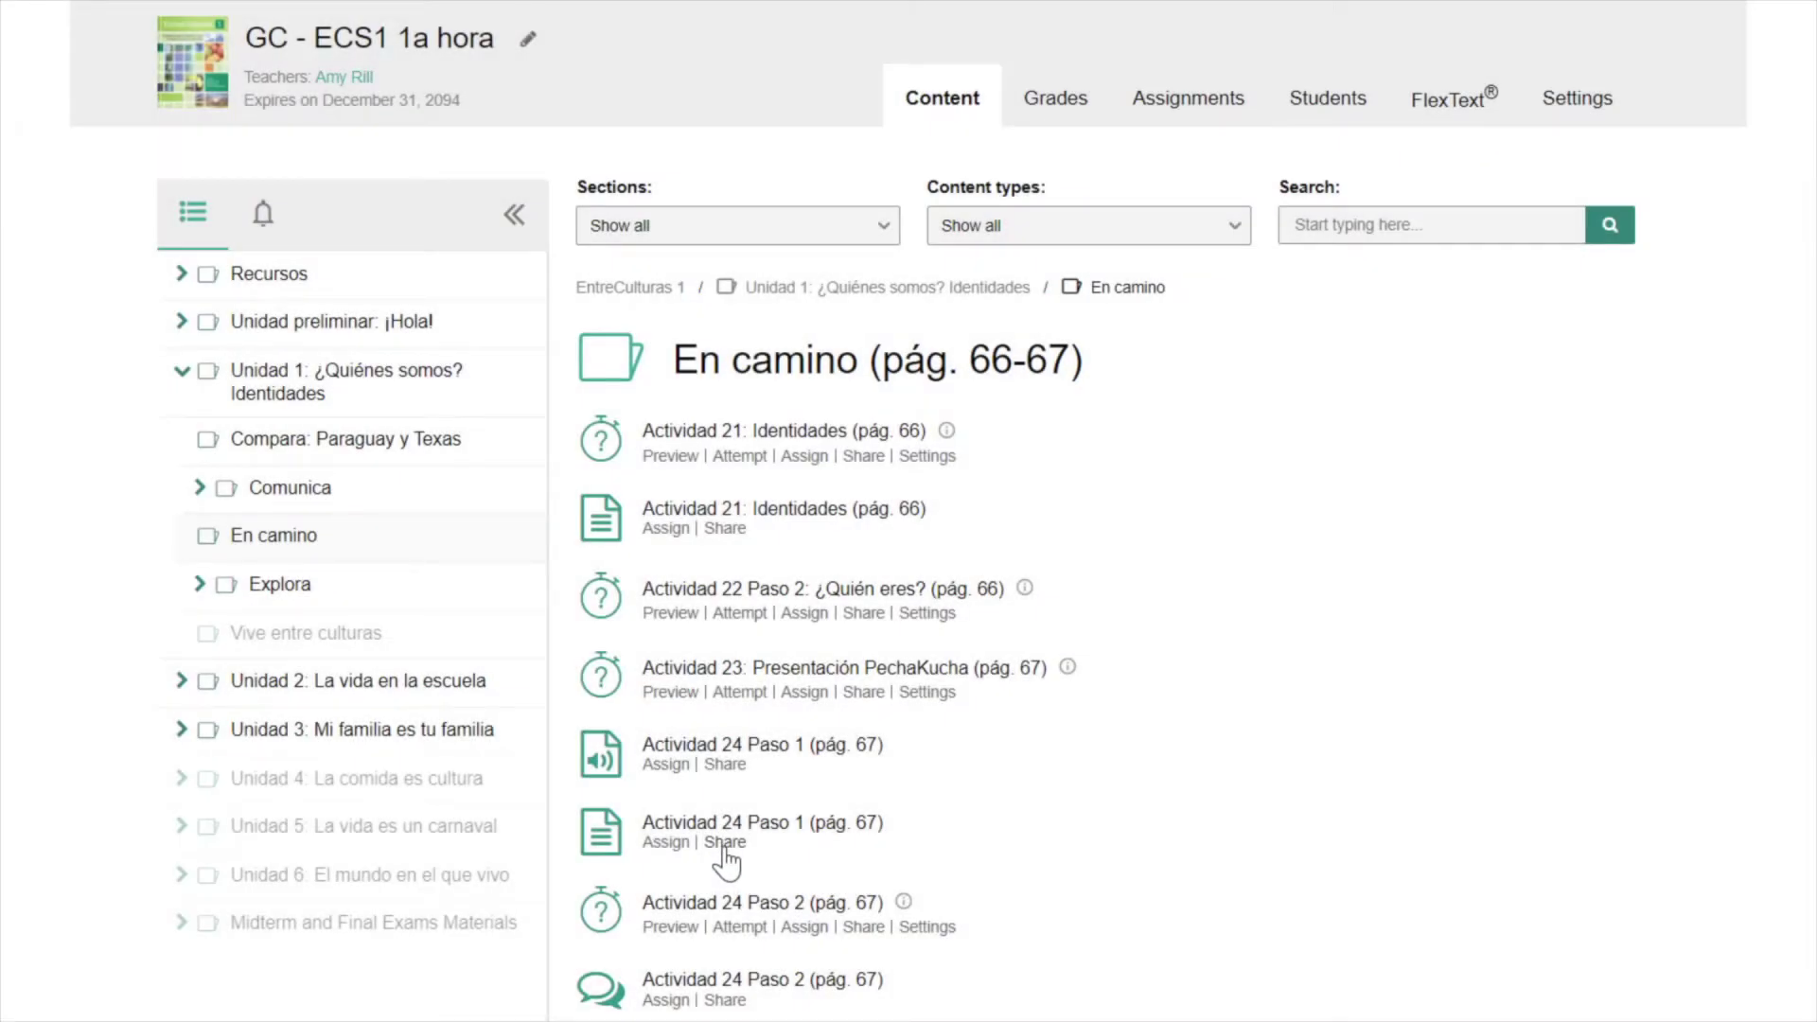
- Start sharing Actividad 24 Paso 1 from the En camino activities
left_click(725, 850)
- Create a Google Classroom assignment for EntreCulturas 1, assigned to all students
left_click(814, 914)
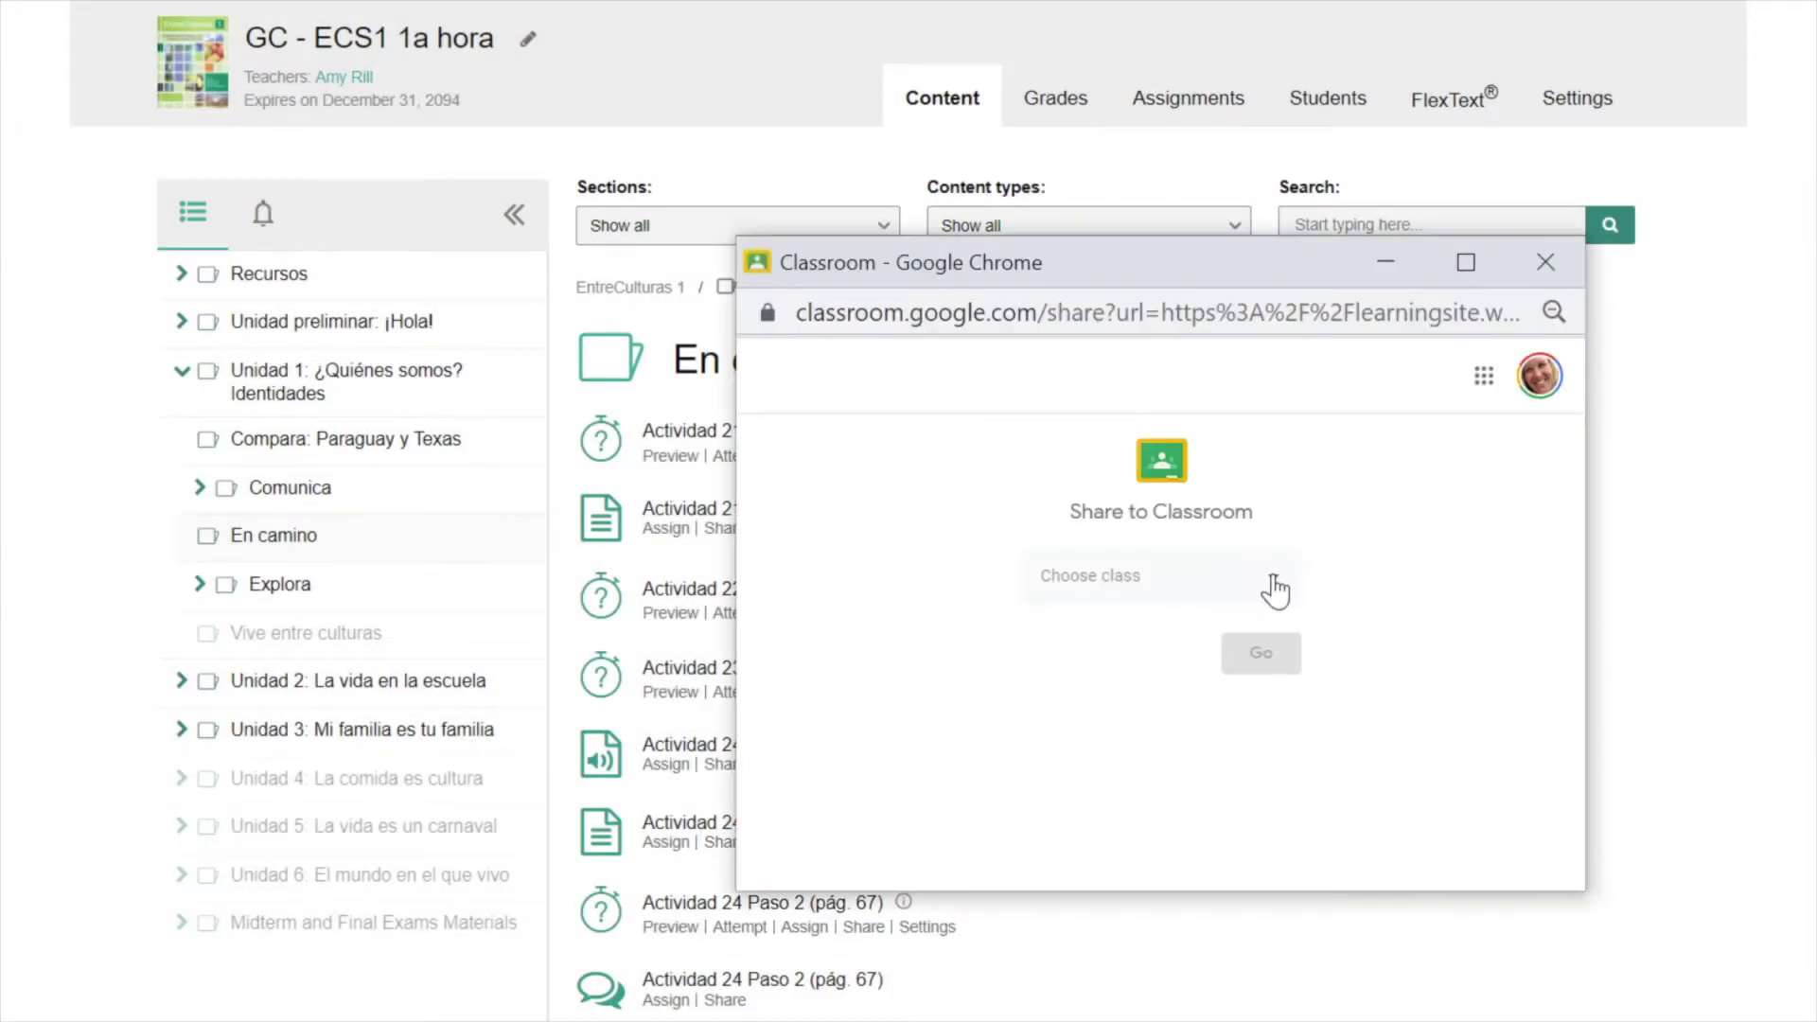
left_click(1273, 589)
left_click(1253, 540)
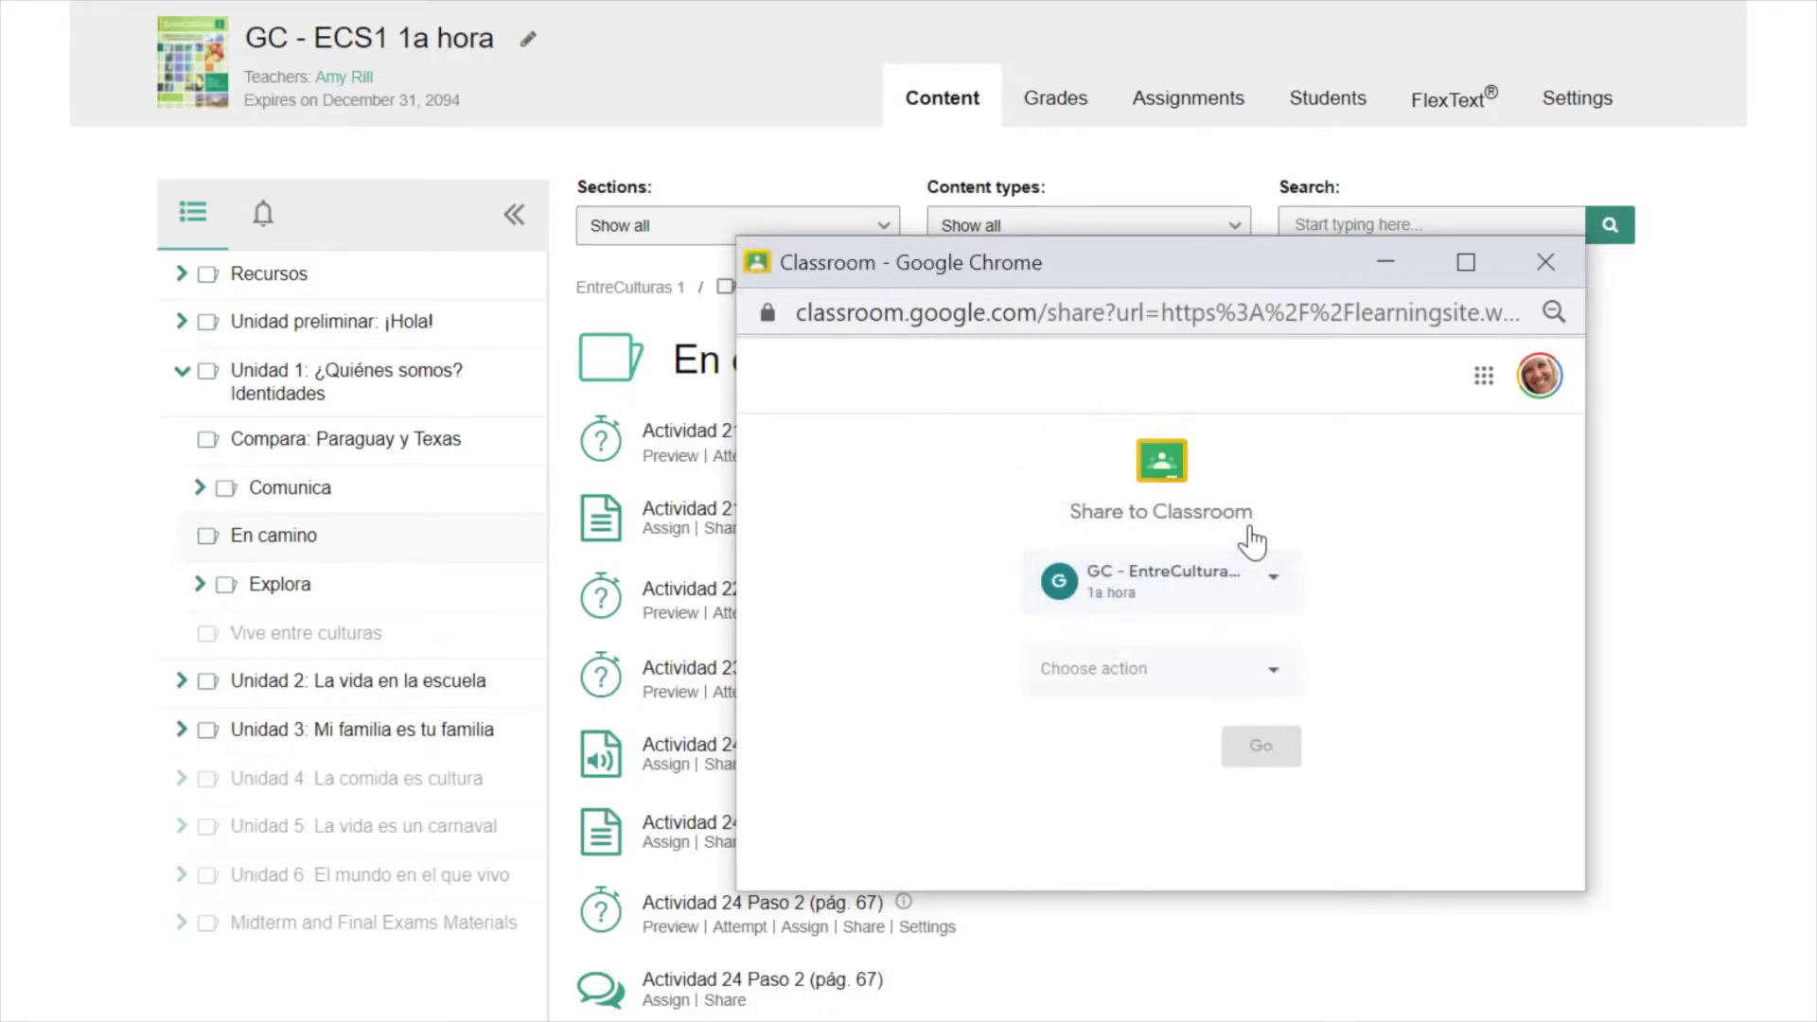
left_click(1274, 680)
left_click(1229, 661)
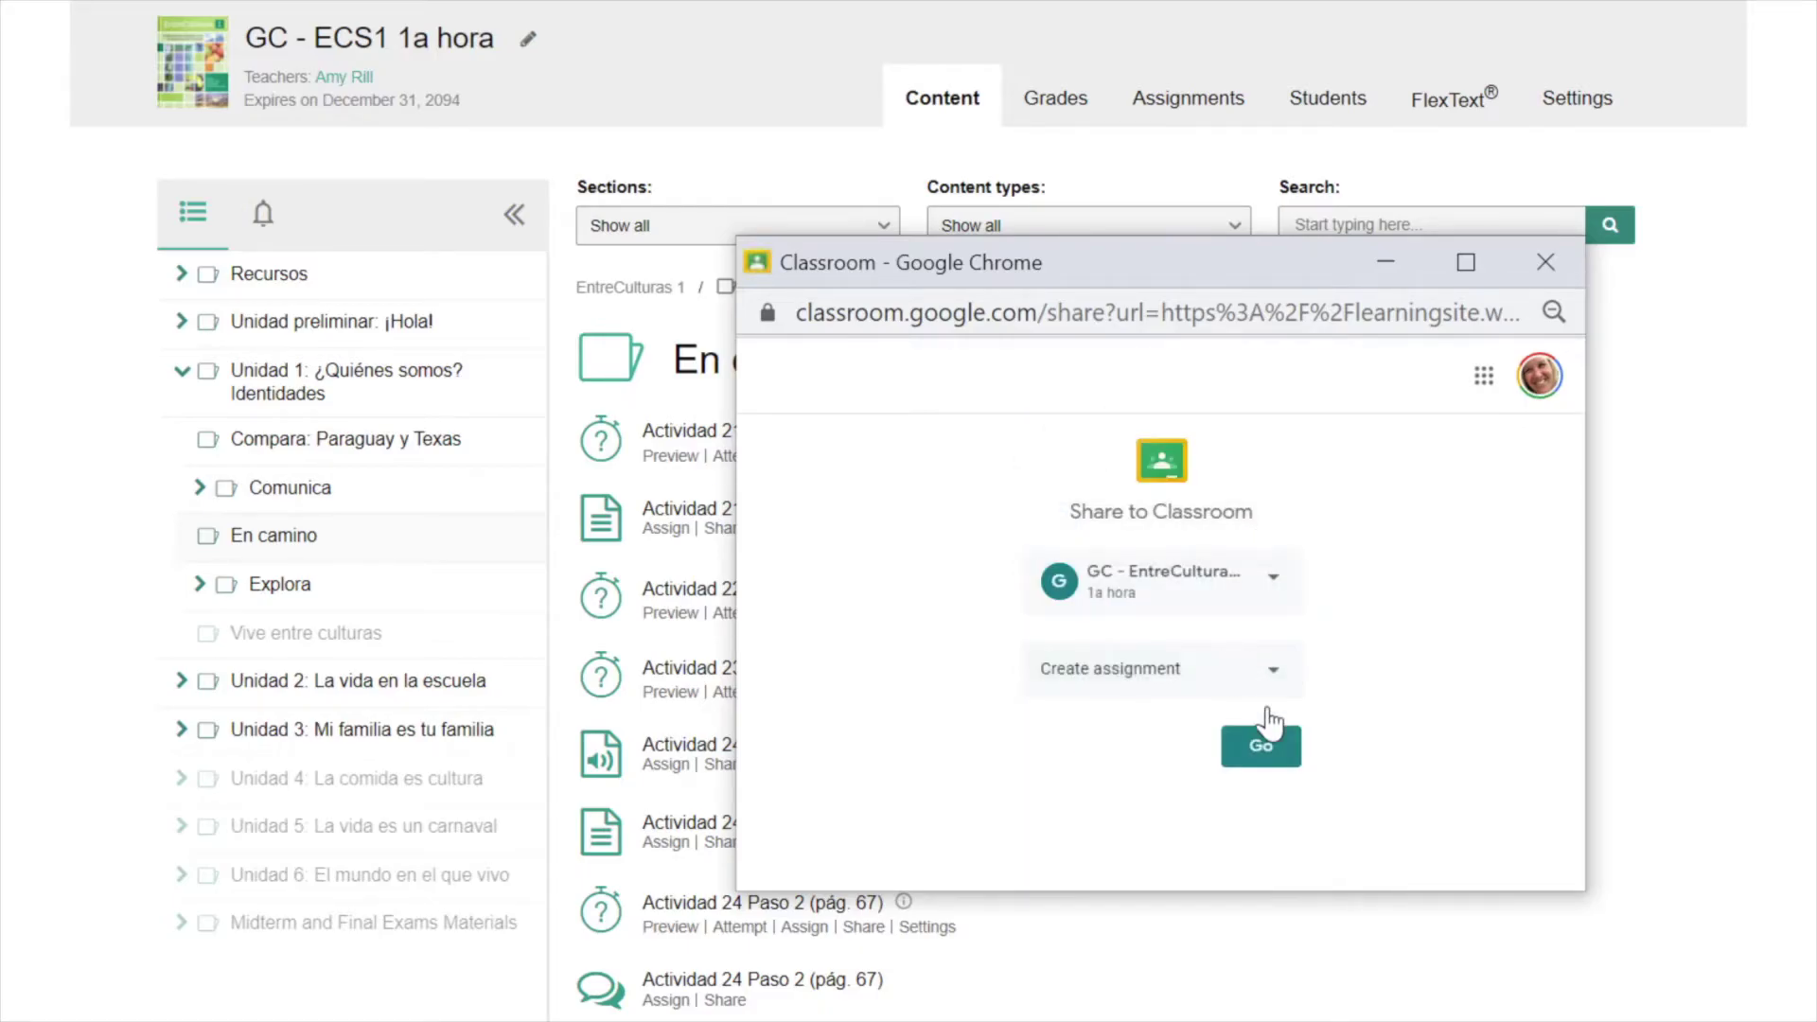
left_click(1262, 748)
left_click(1472, 277)
left_click(1475, 282)
left_click(1666, 274)
left_click(1665, 275)
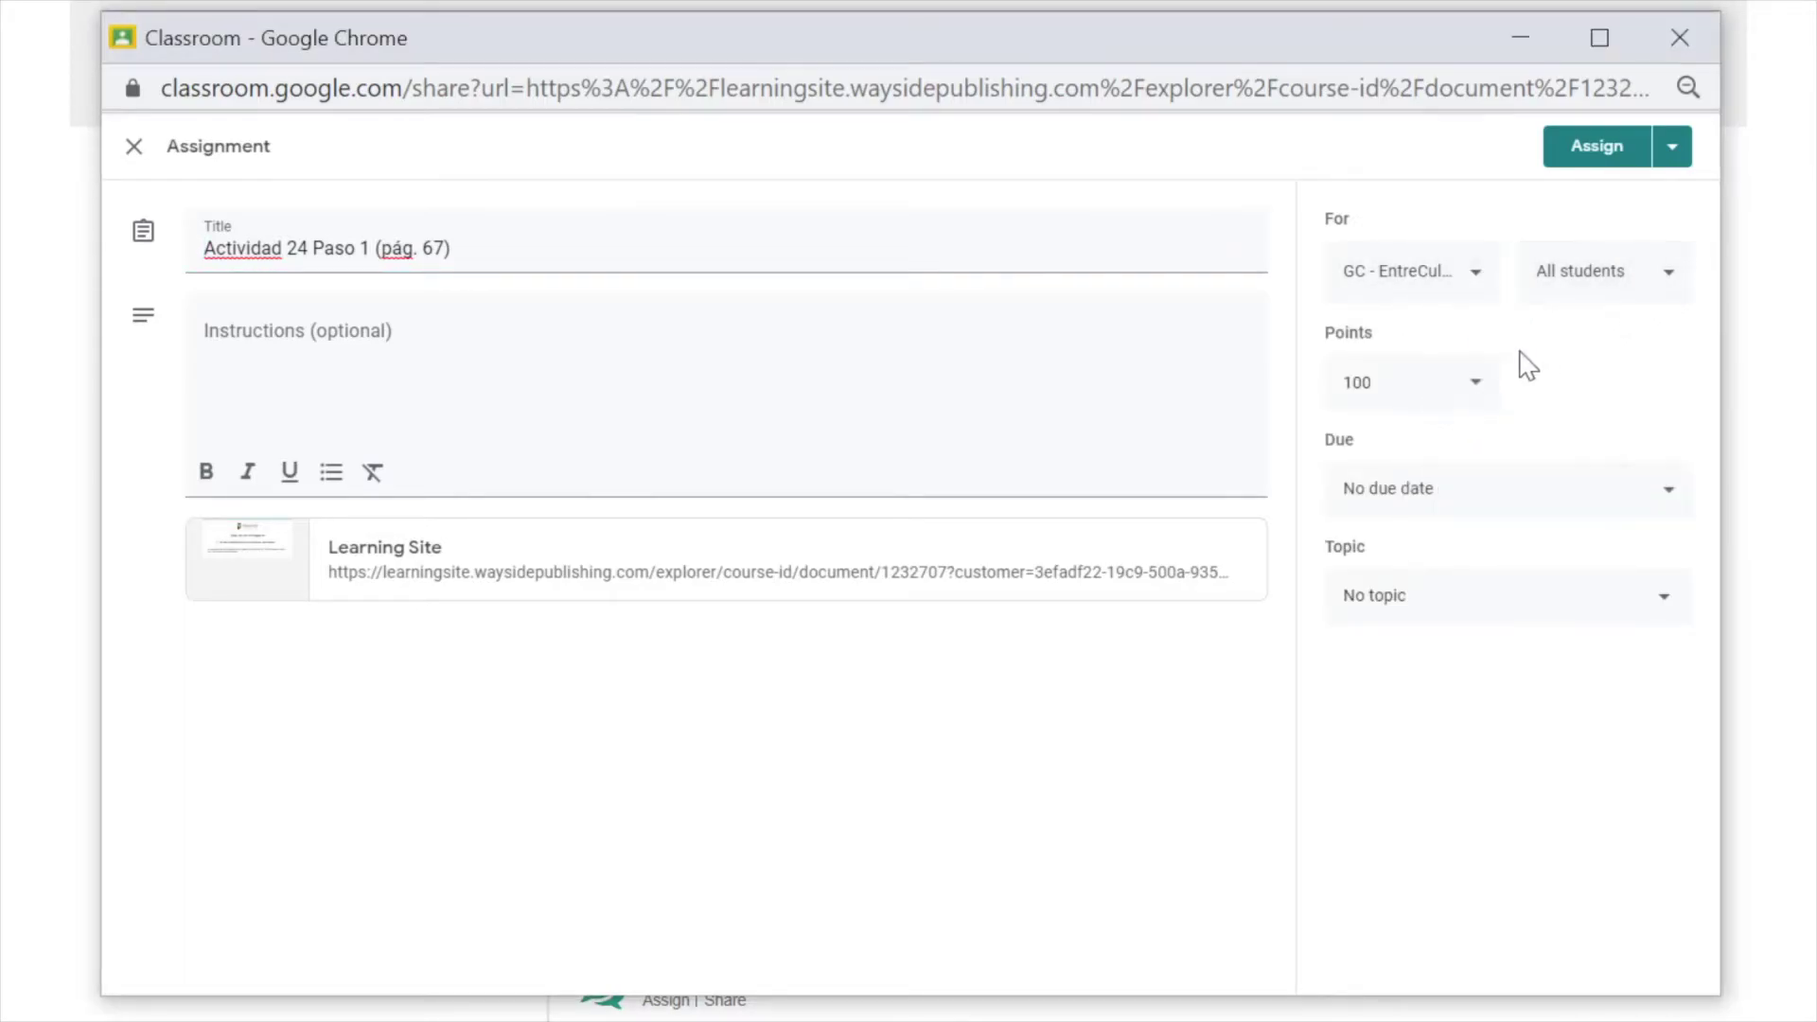
- Set the assignment to 10 points, due Oct 29, under the Unidad 1 topic
left_click(1402, 384)
key("BackSpace")
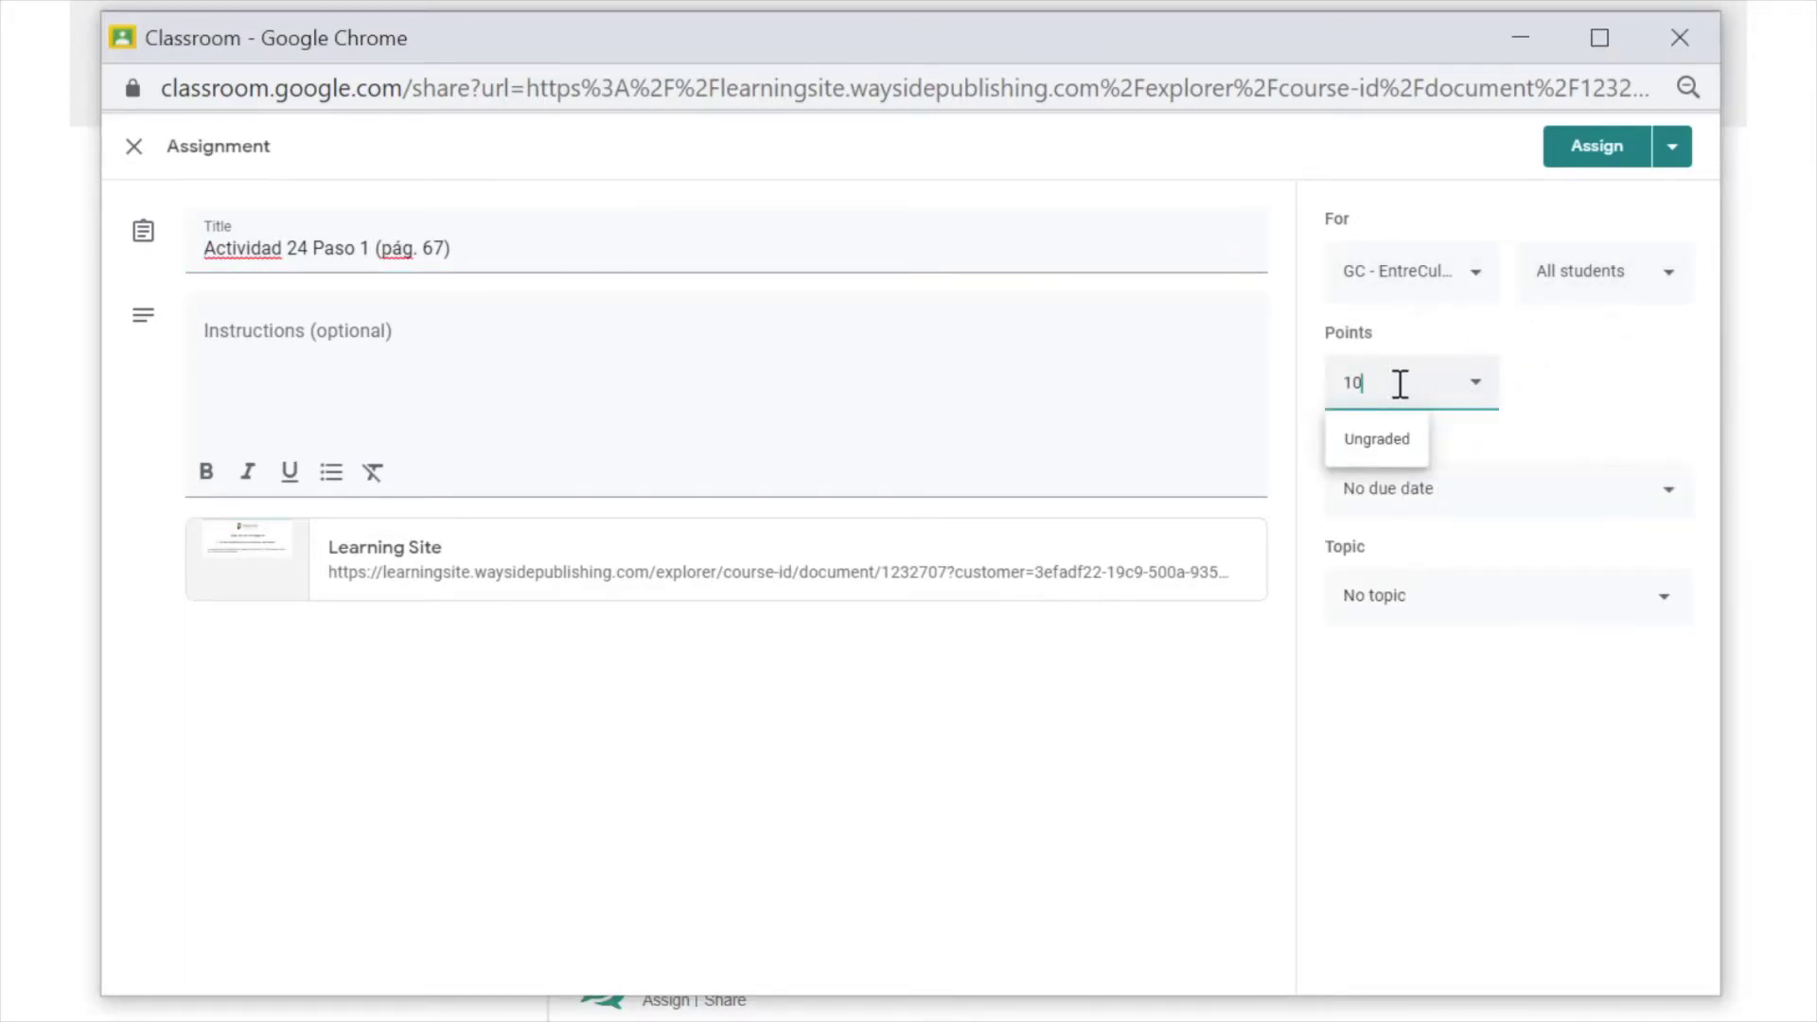
left_click(1563, 376)
left_click(1665, 494)
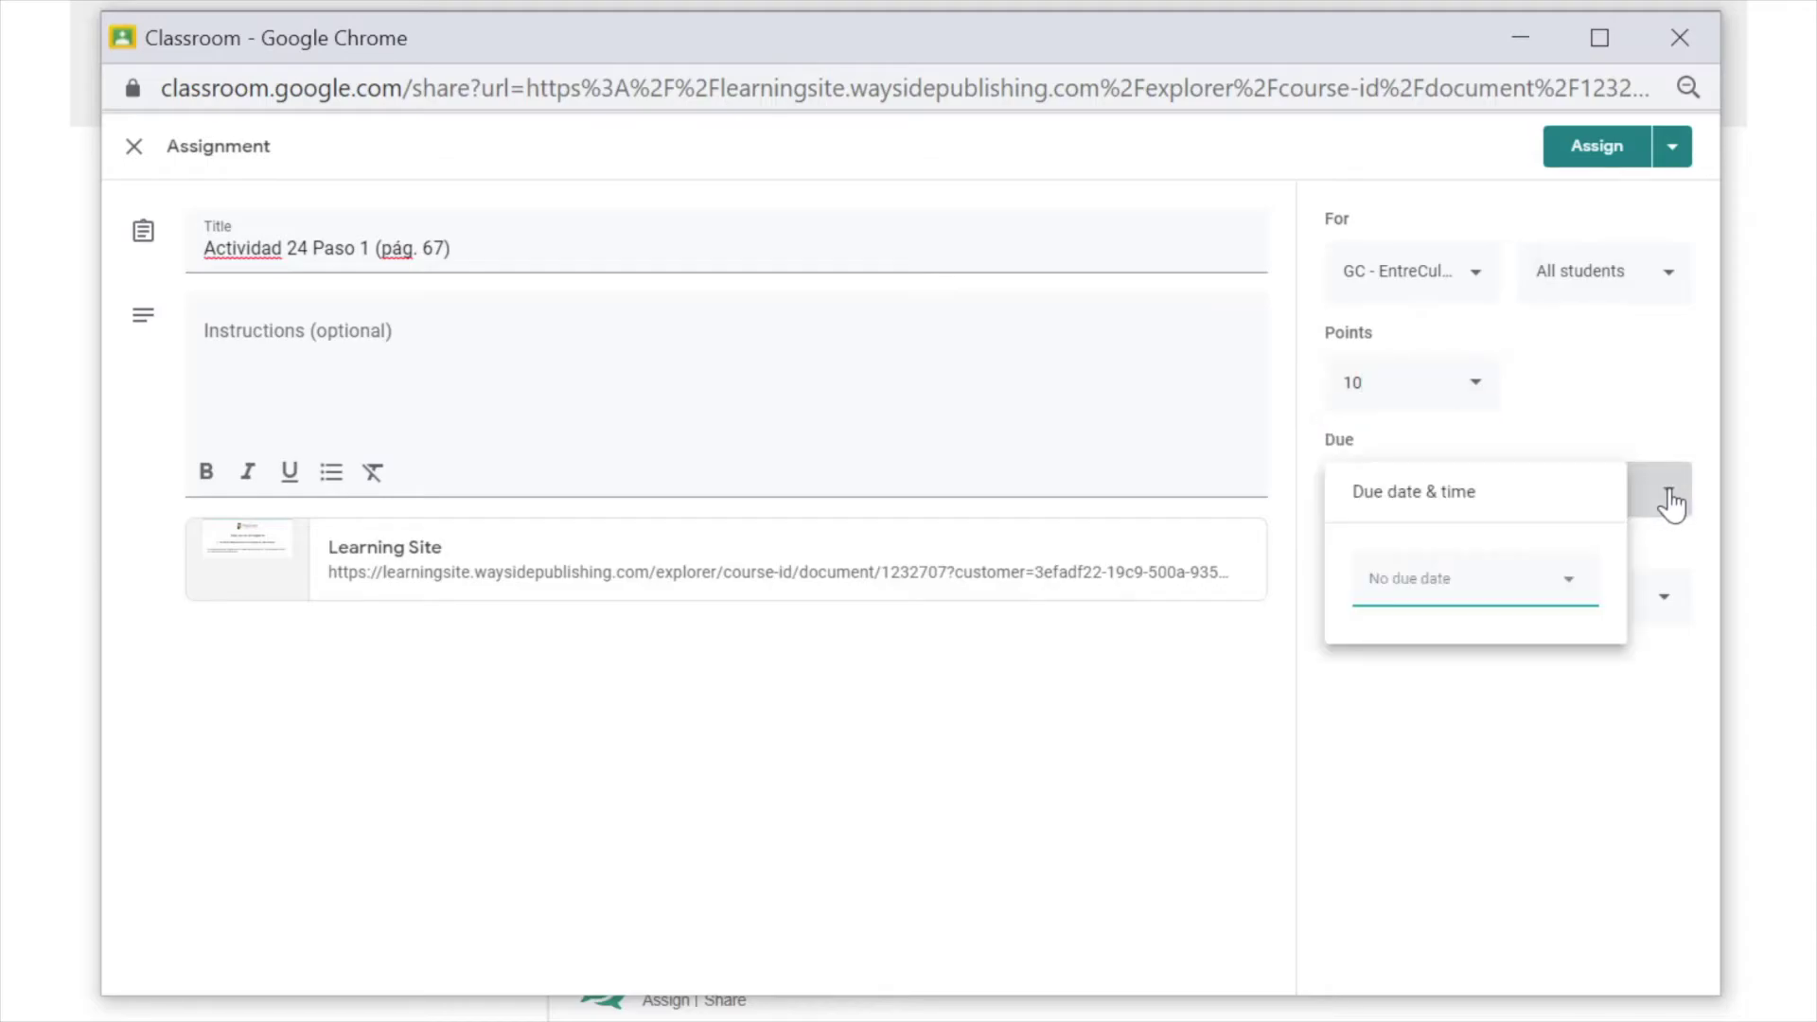
left_click(1576, 598)
left_click(1555, 832)
left_click(1660, 608)
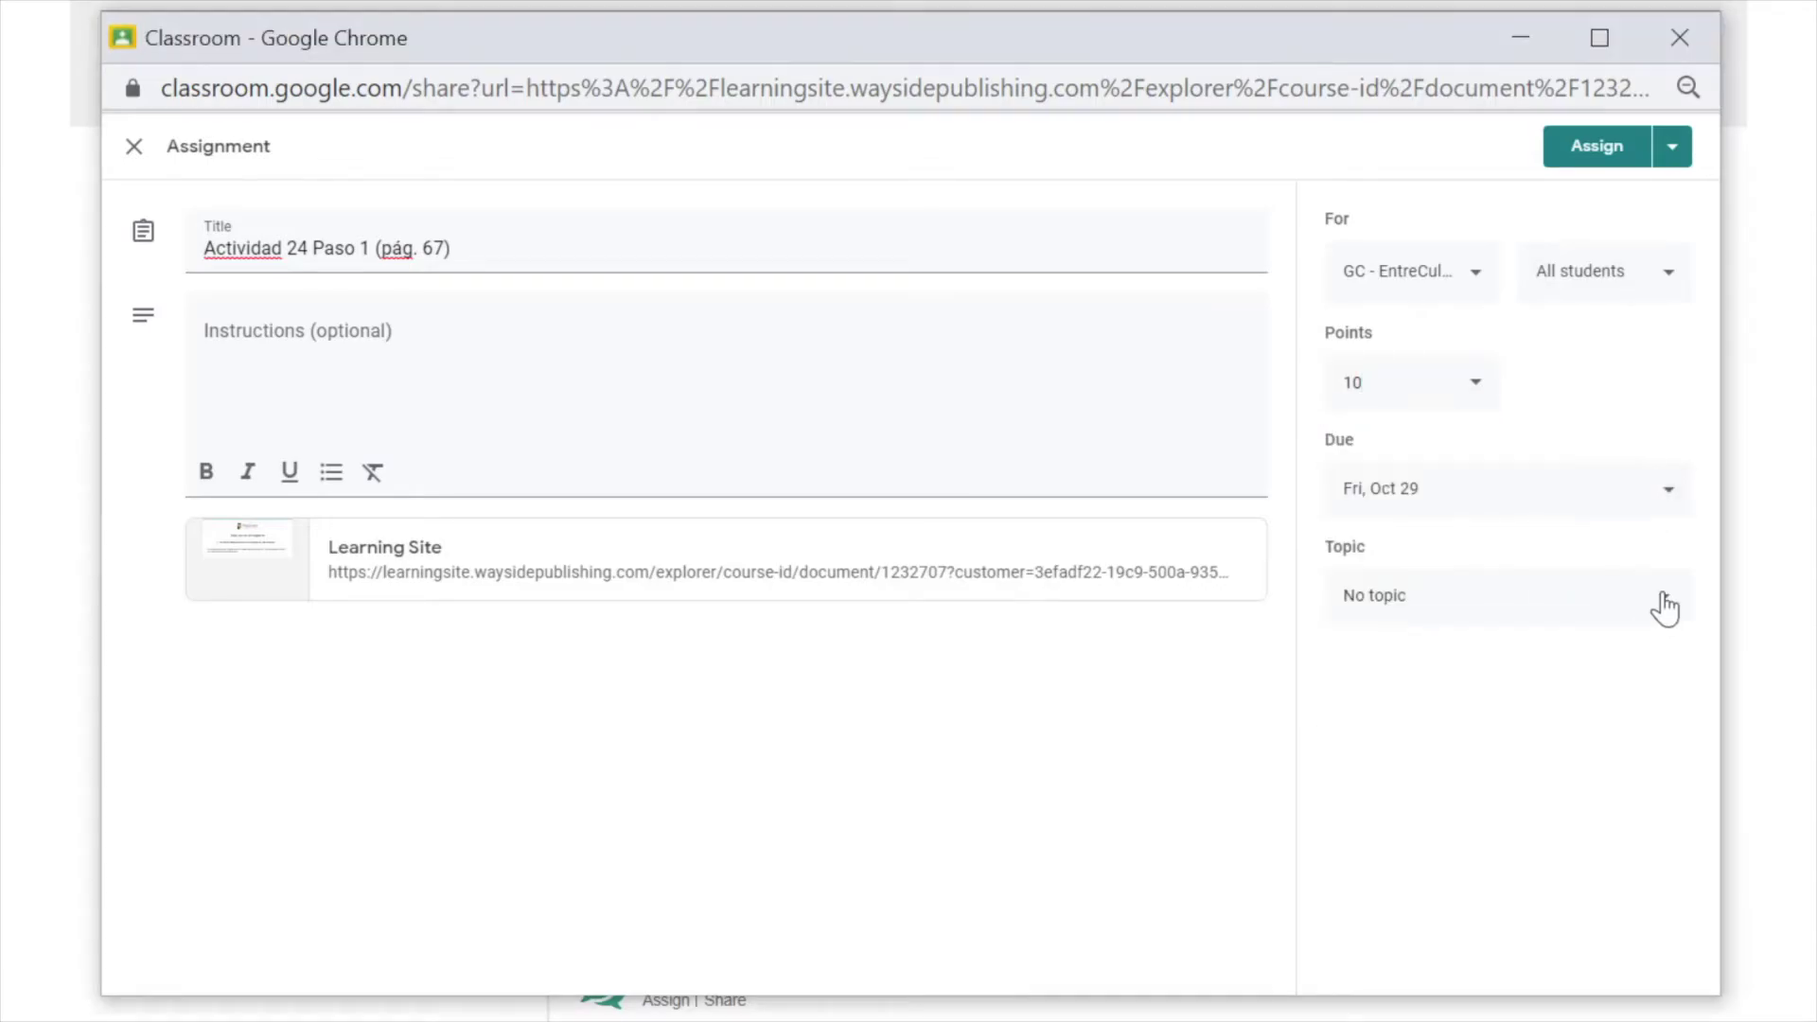
left_click(1671, 602)
left_click(1553, 592)
- Add the instructions 'Listen to the conversation and complete the organizer.' and assign it
left_click(205, 332)
type("List")
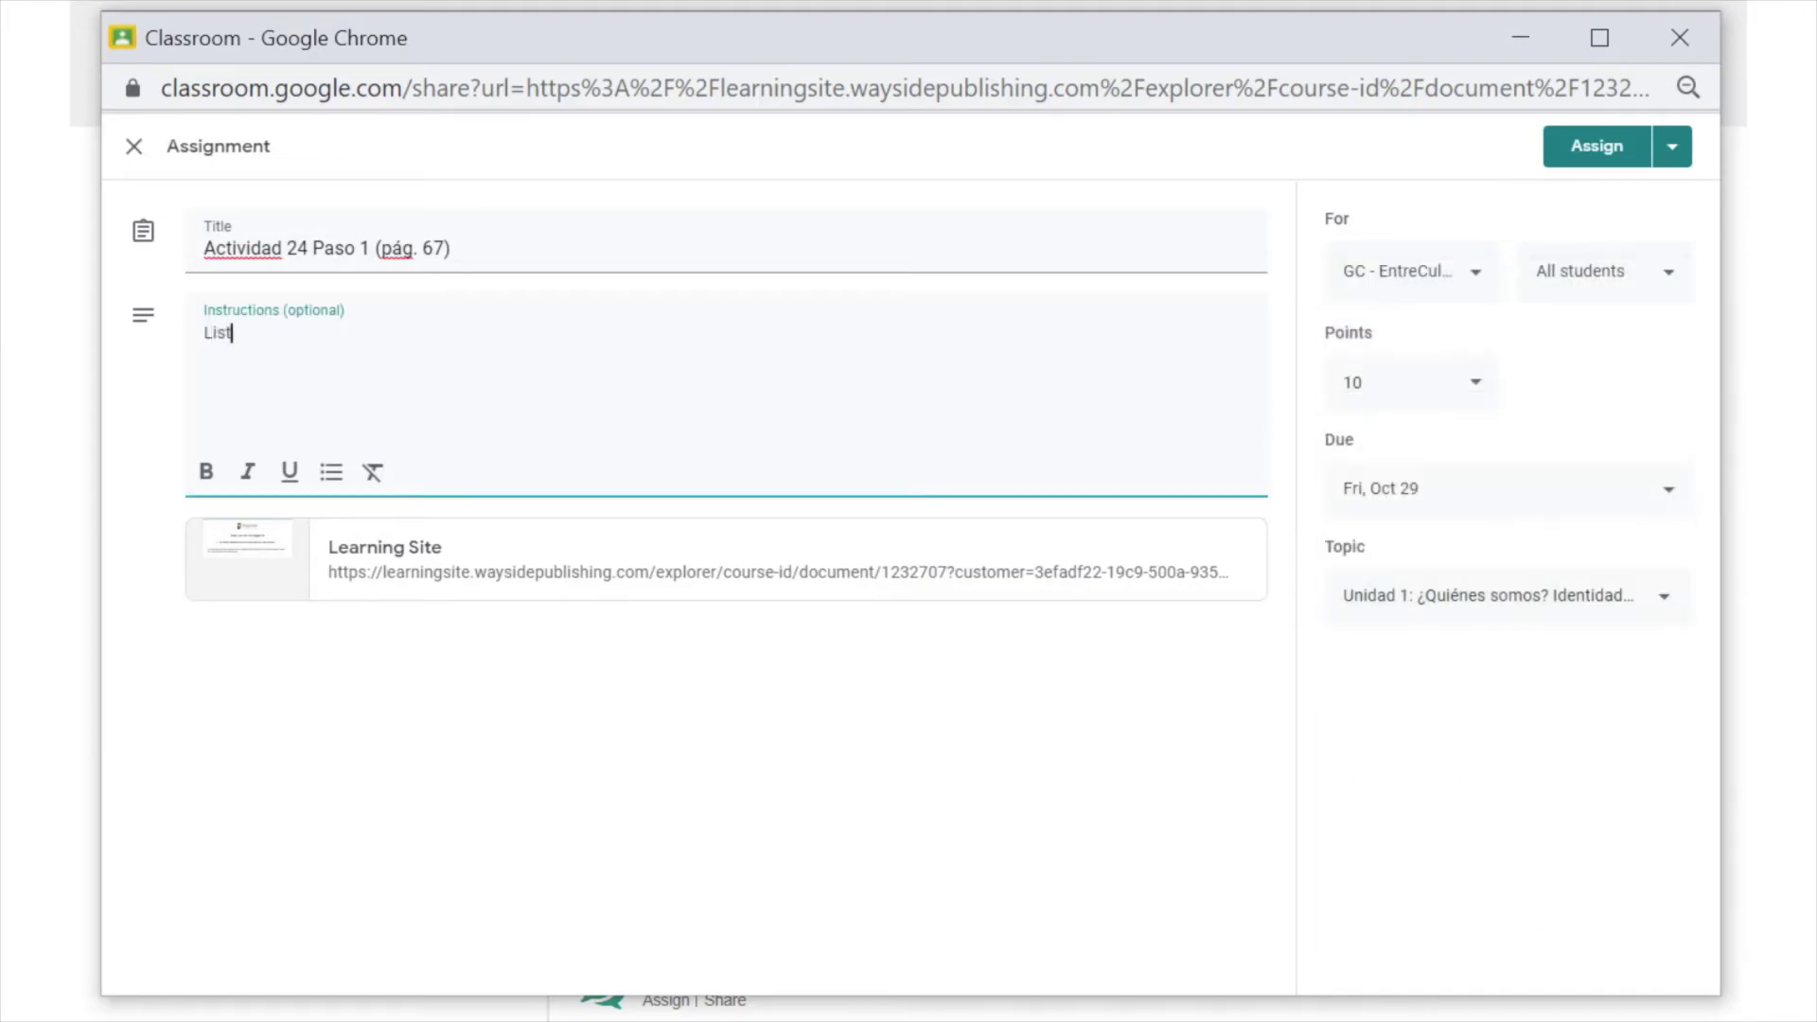
type("en to the conversation and complet")
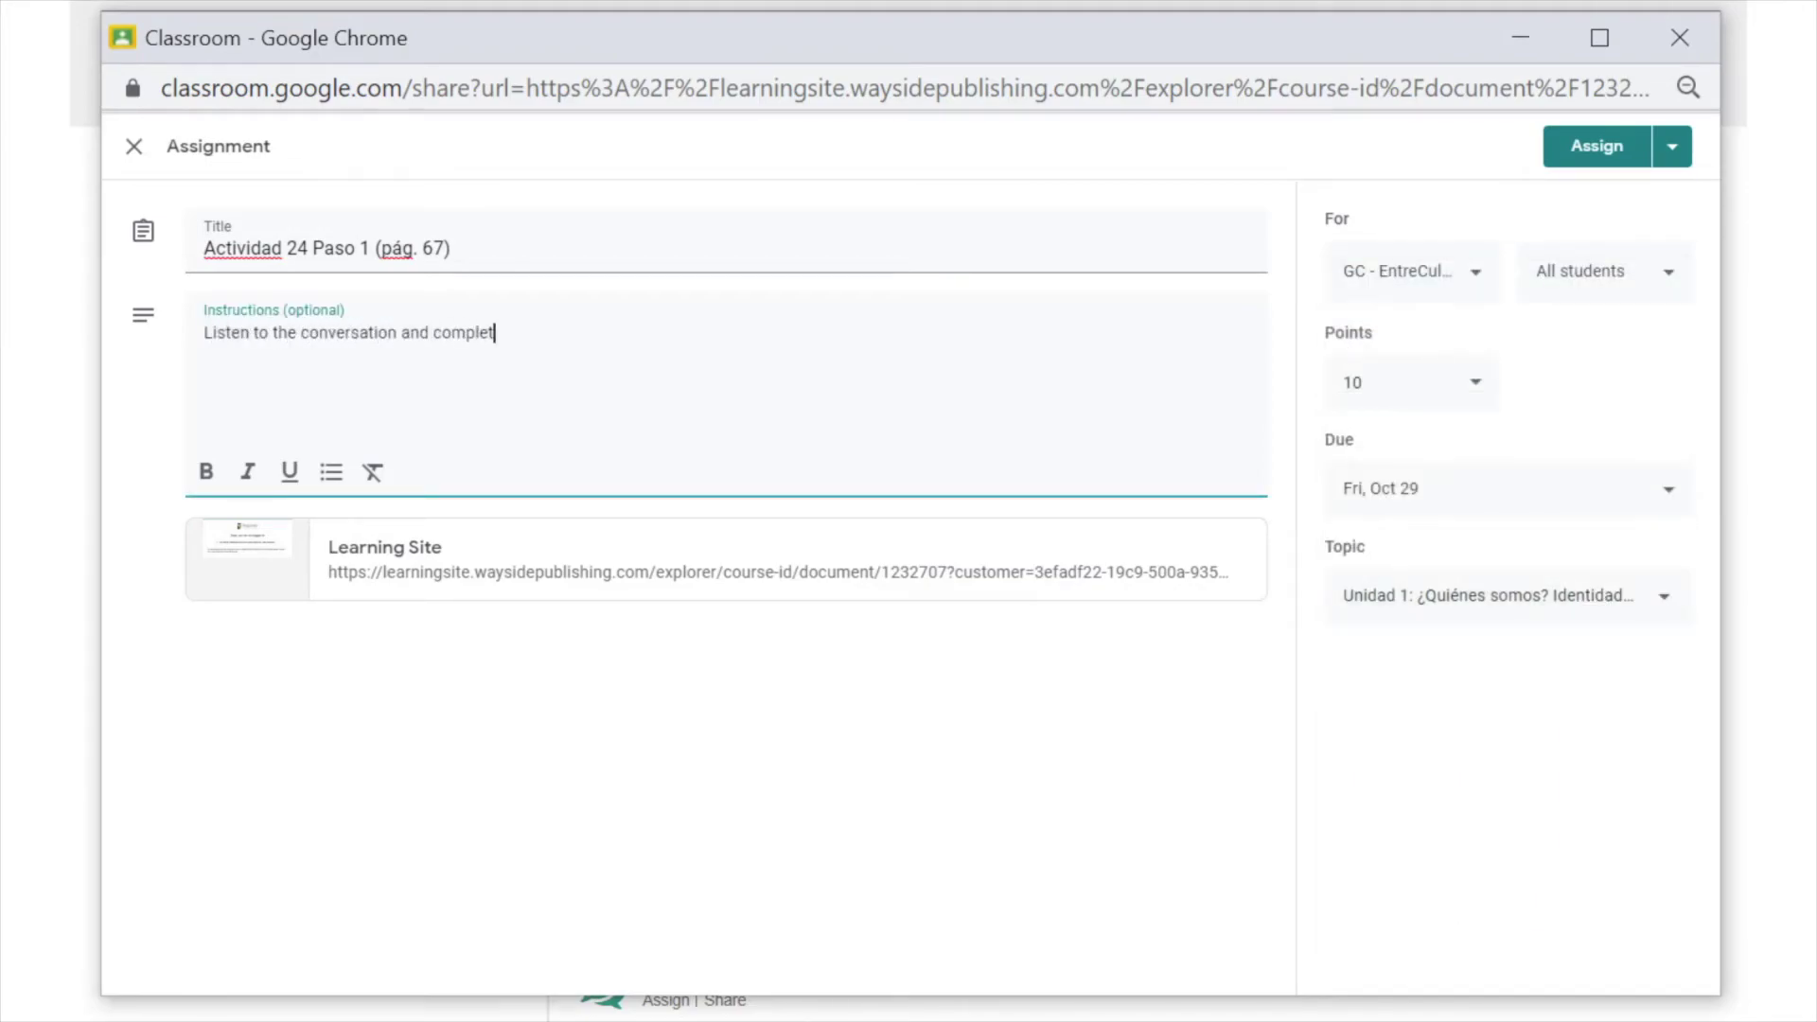
type("e the organizer.")
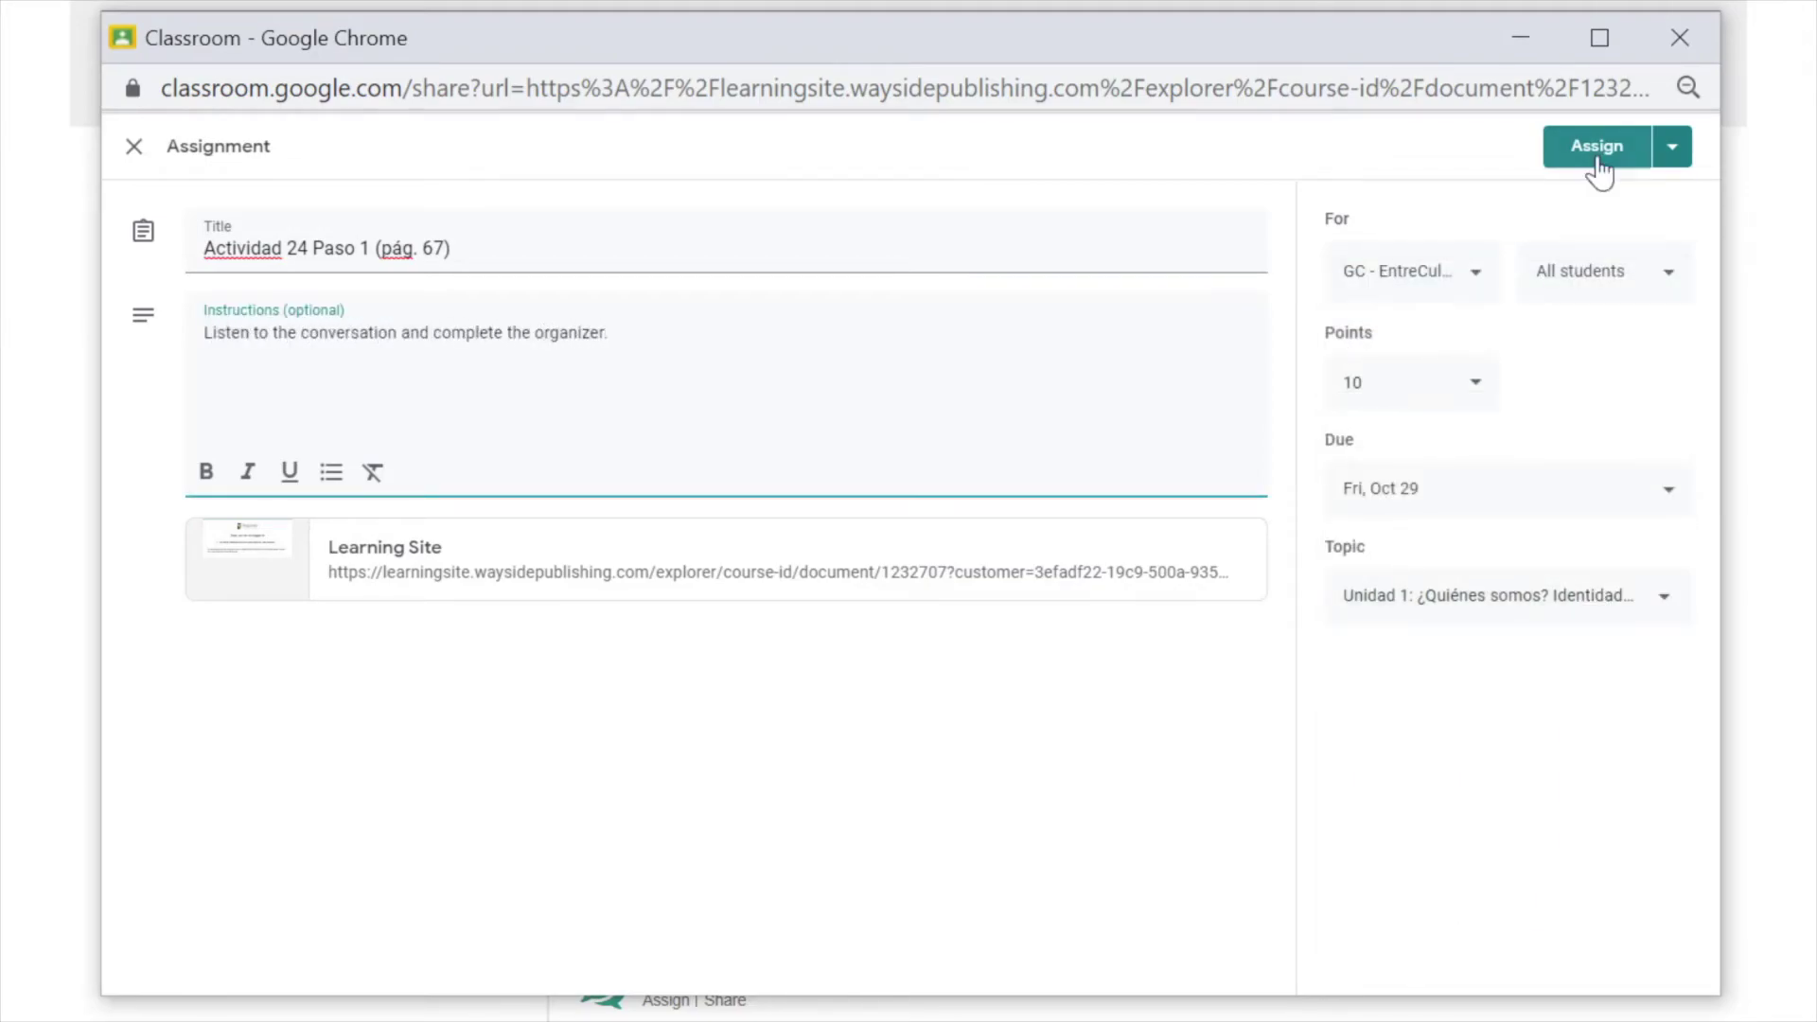
left_click(1598, 151)
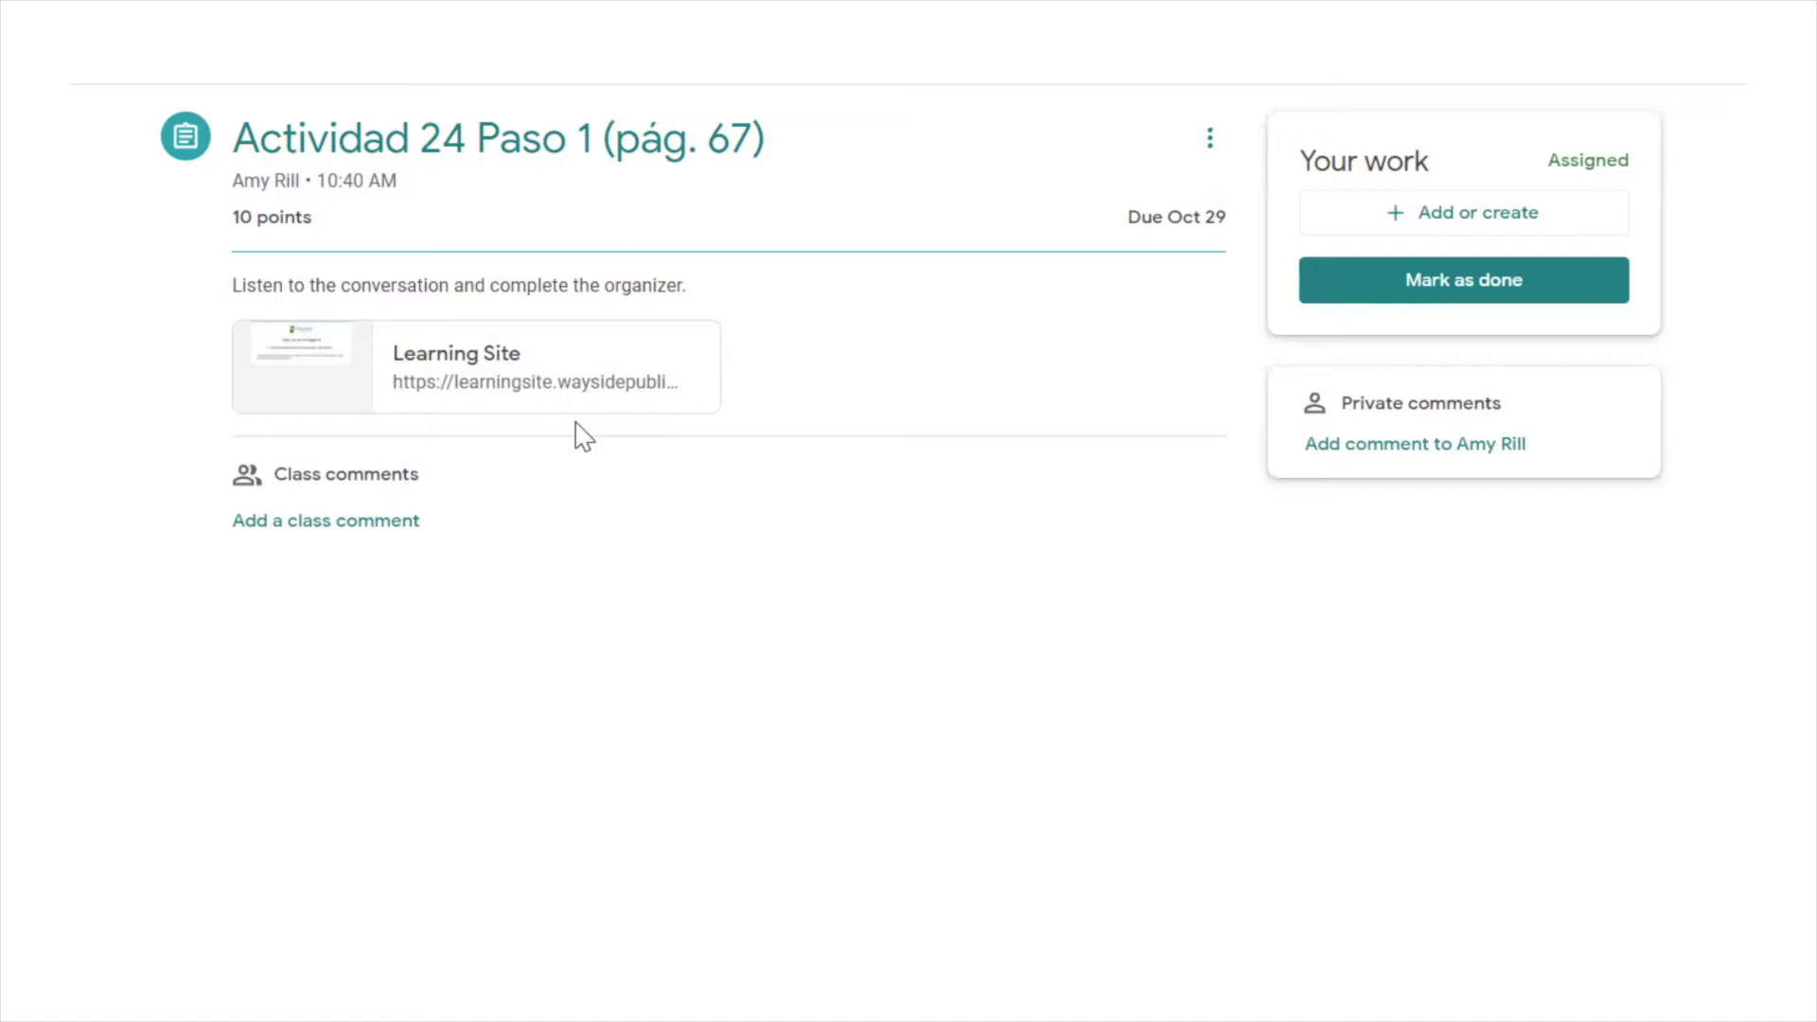
- Download the worksheet PDF and fill in the student's row: name, Paraguay, 14, fútbol, español, inglés
left_click(574, 409)
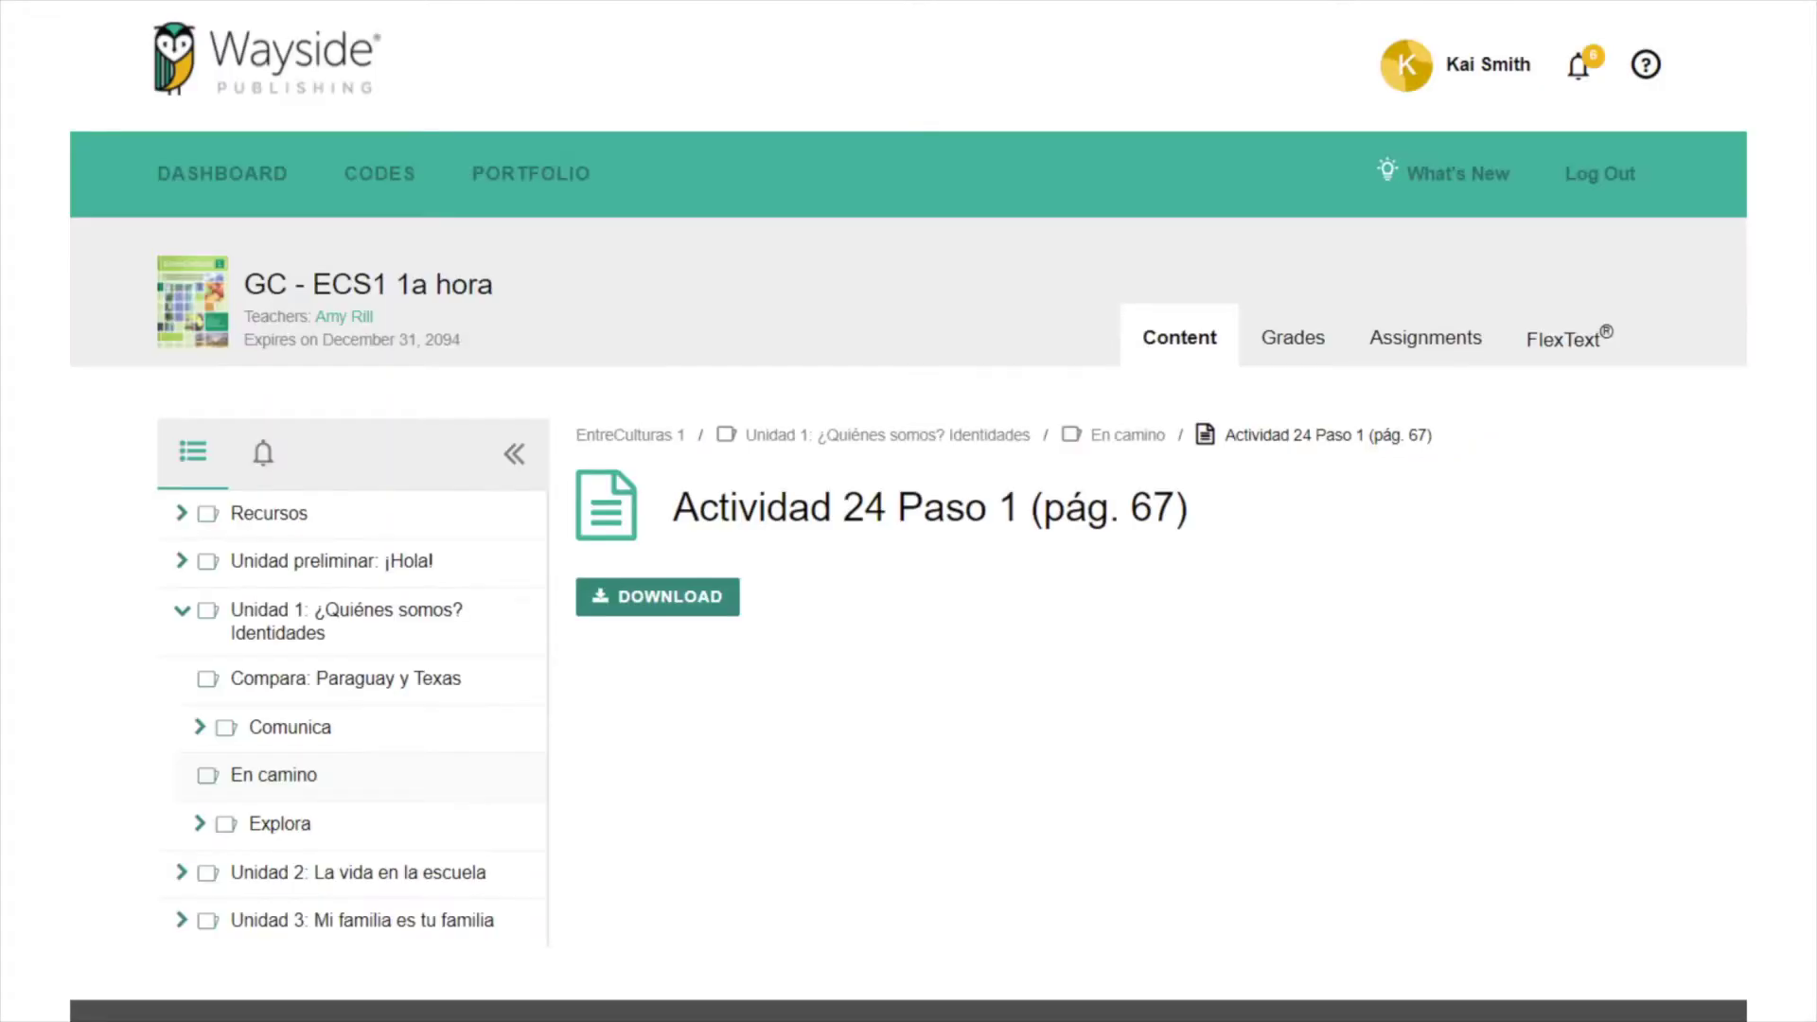
left_click(669, 614)
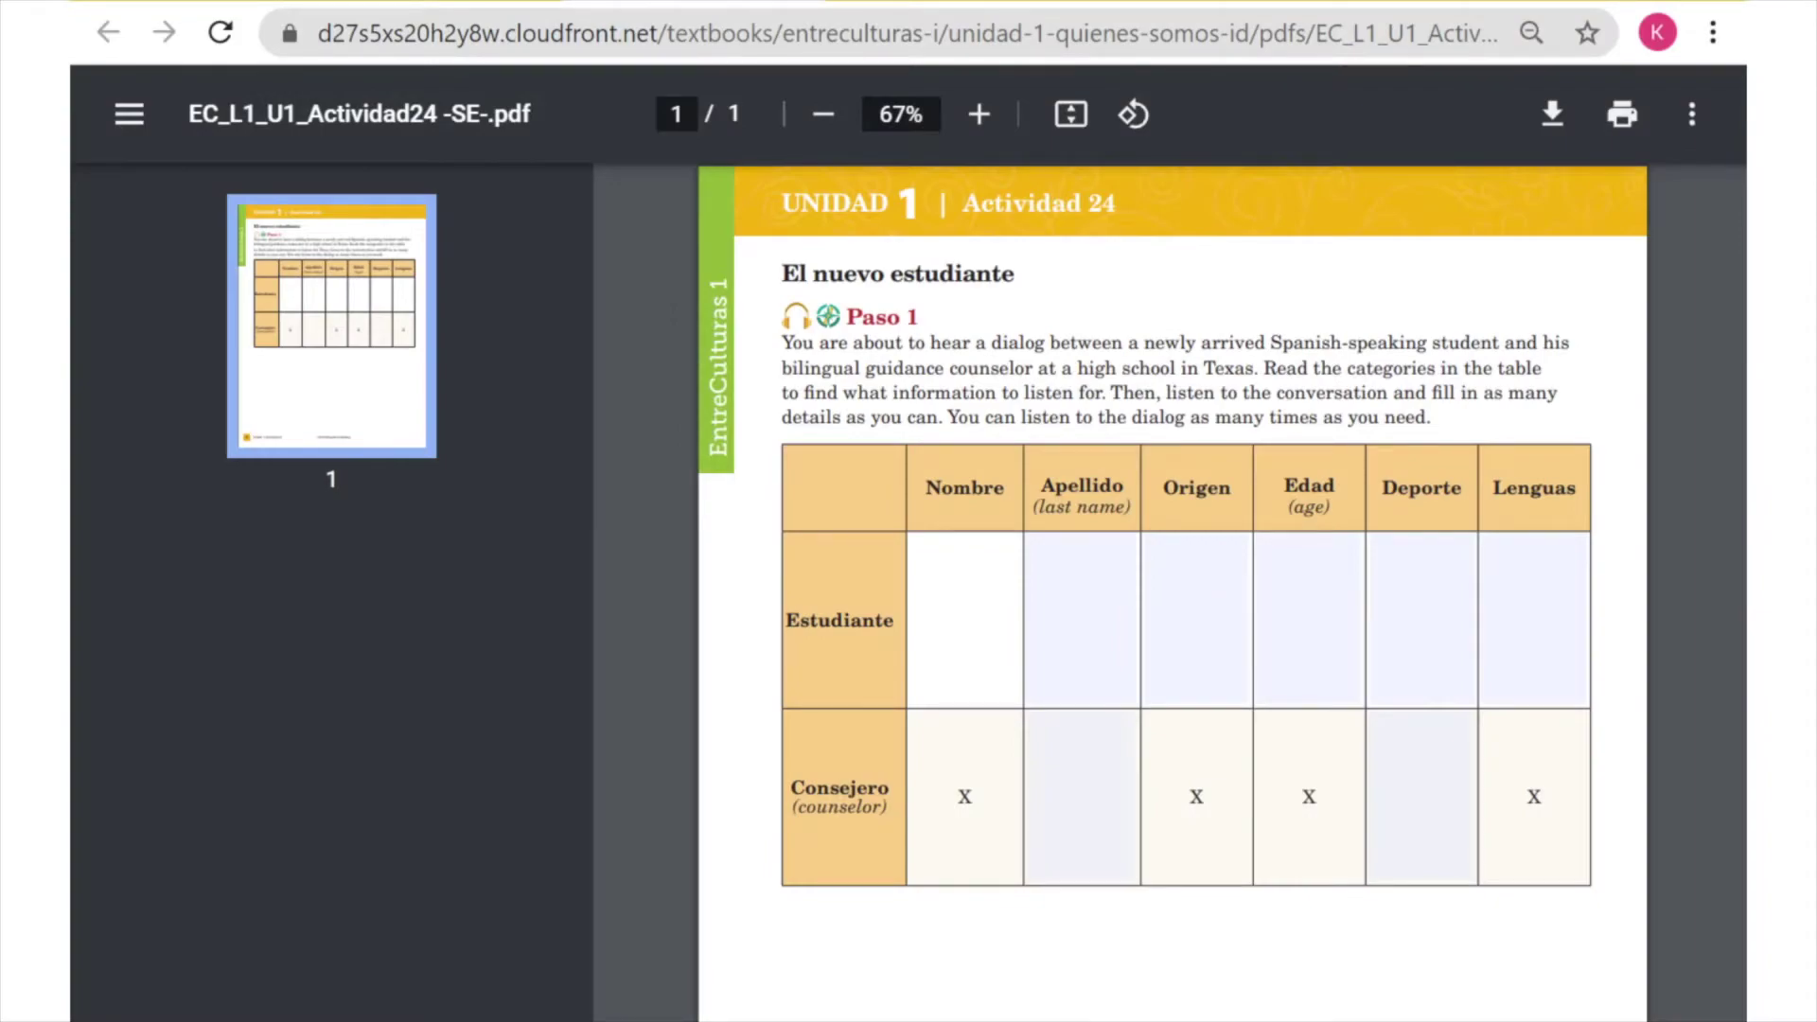
key("Tab")
key("Tab")
type("Paraguay")
key("Tab")
type("14")
key("Tab")
type("fútbol")
key("Tab")
type("español, inglés")
- Fill in the counselor's row with the surname and fútbol as the sport
key("Tab")
type("Campos")
key("Tab")
type("fútbol")
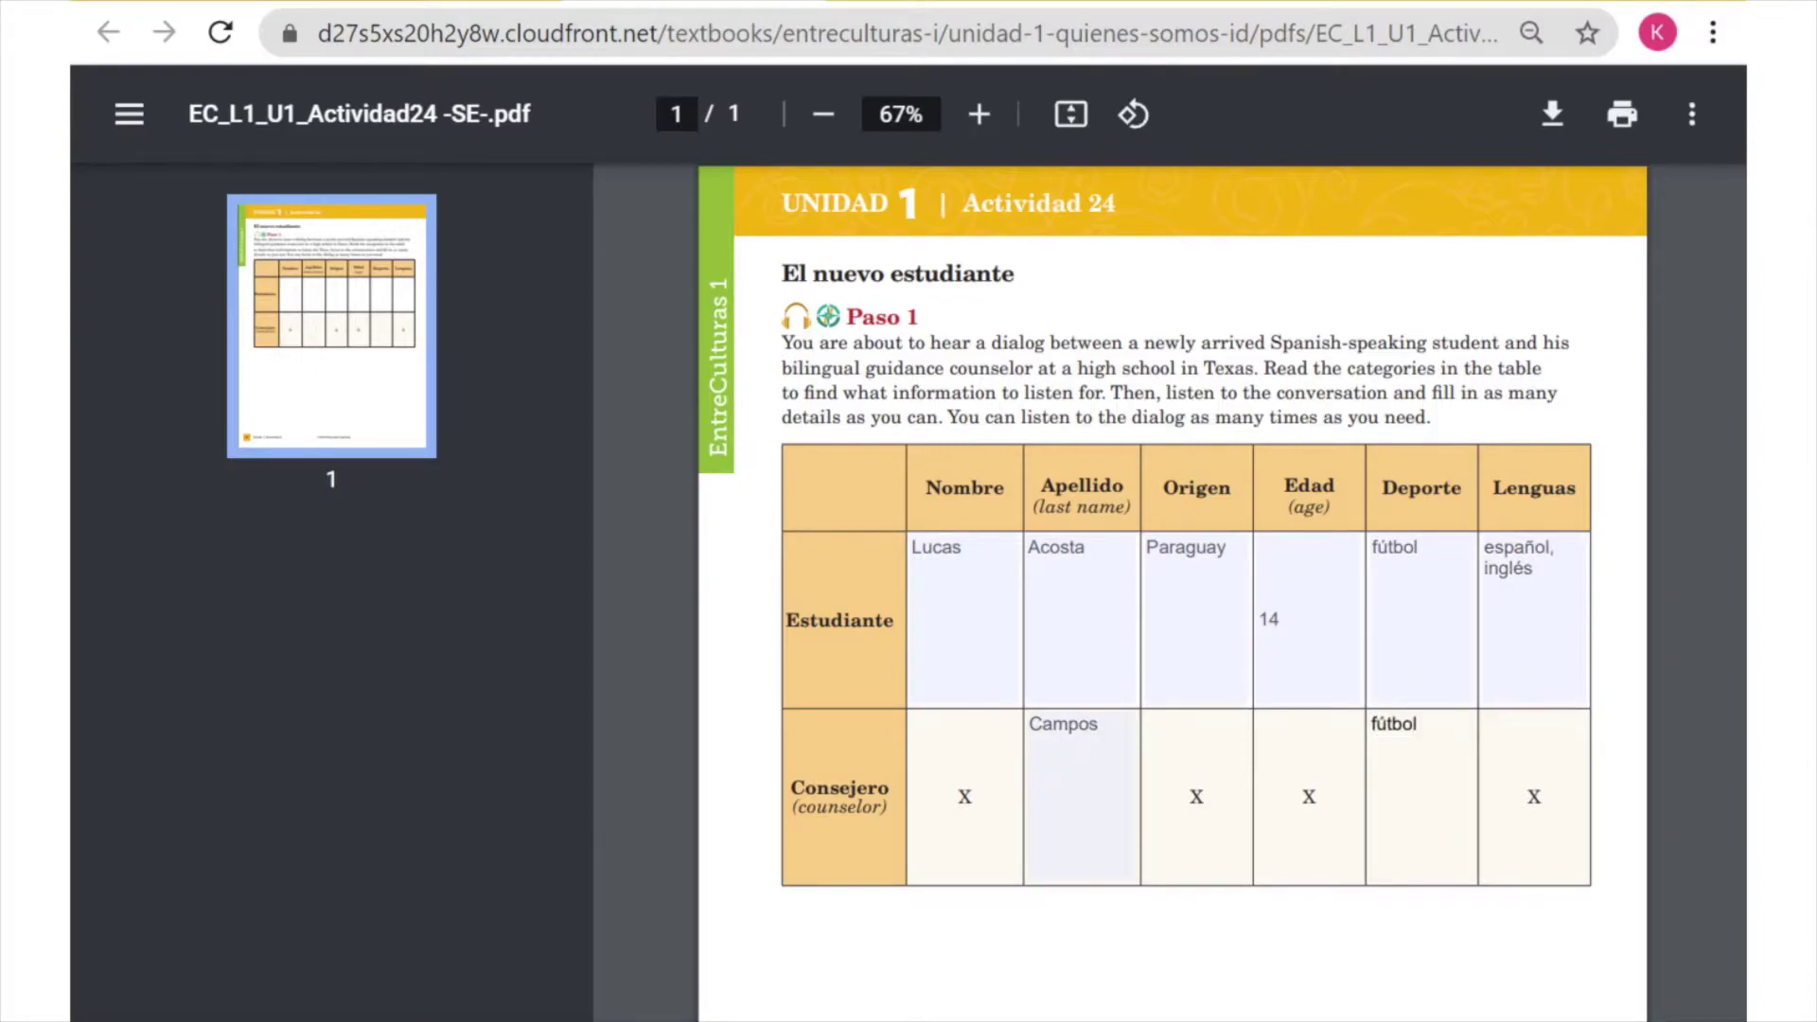
key("Tab")
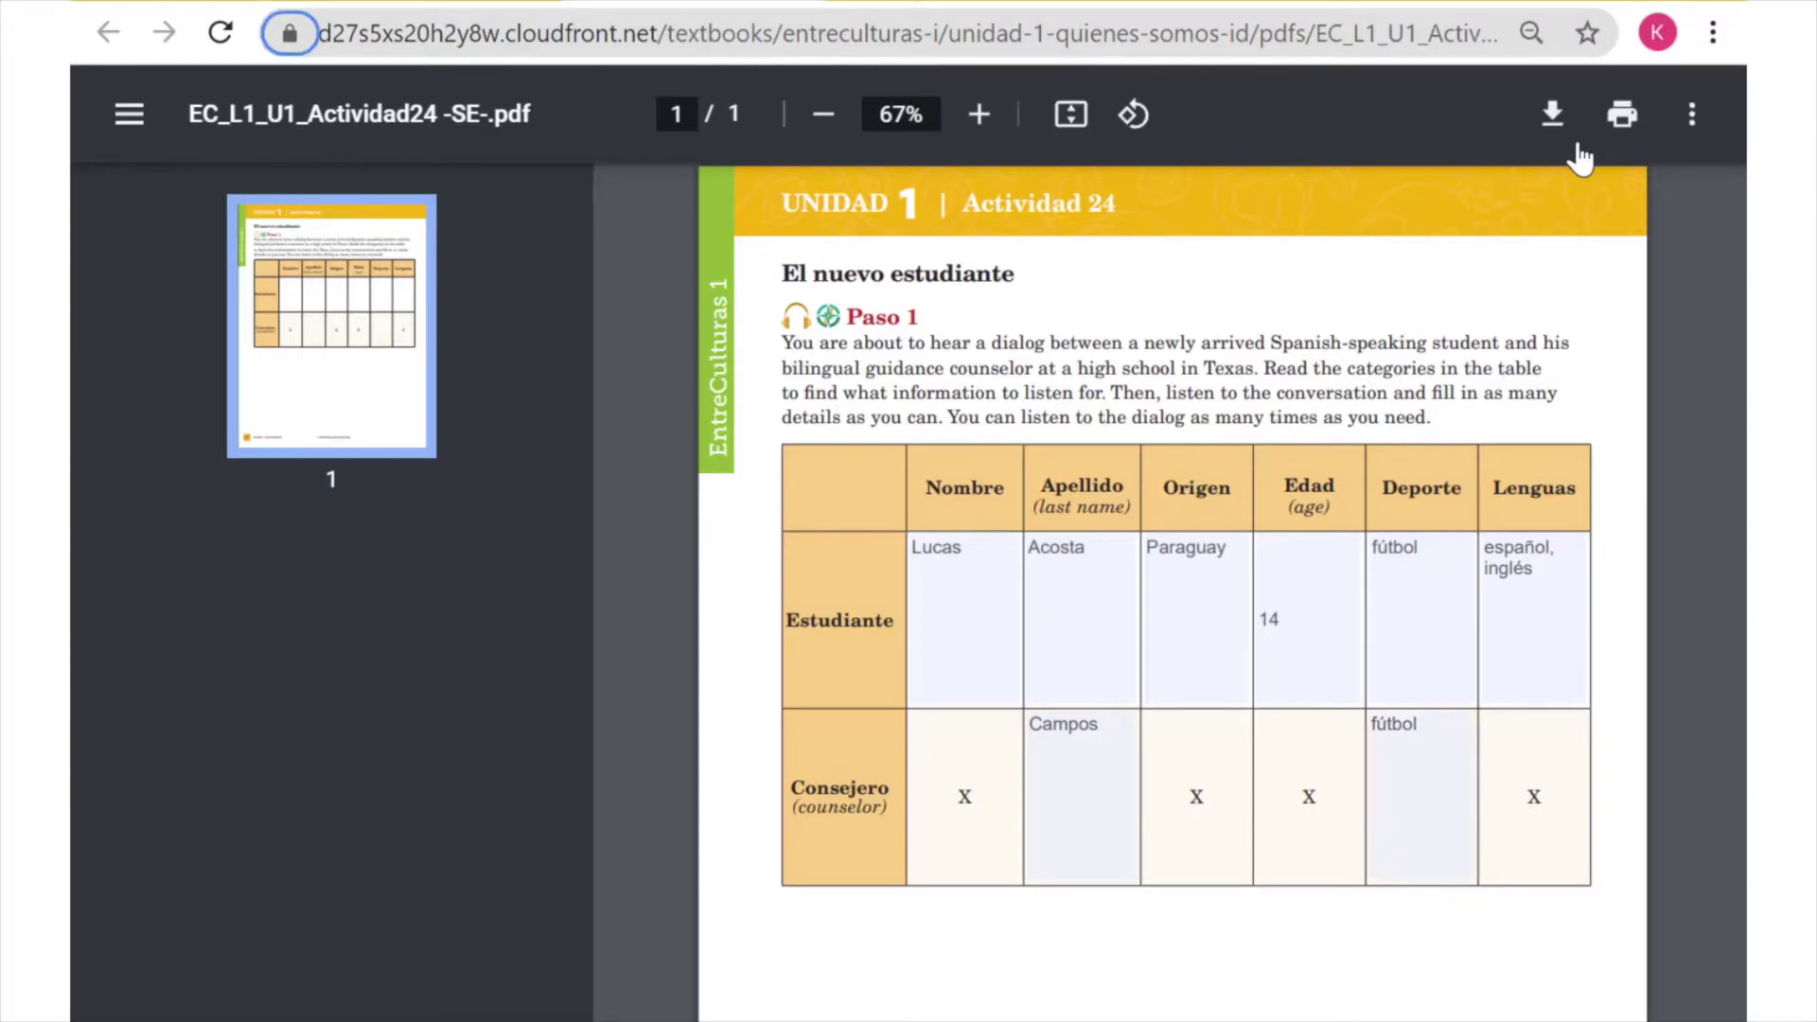
- Save a copy with changes to Downloads, adding the student's name to the file name
left_click(1554, 123)
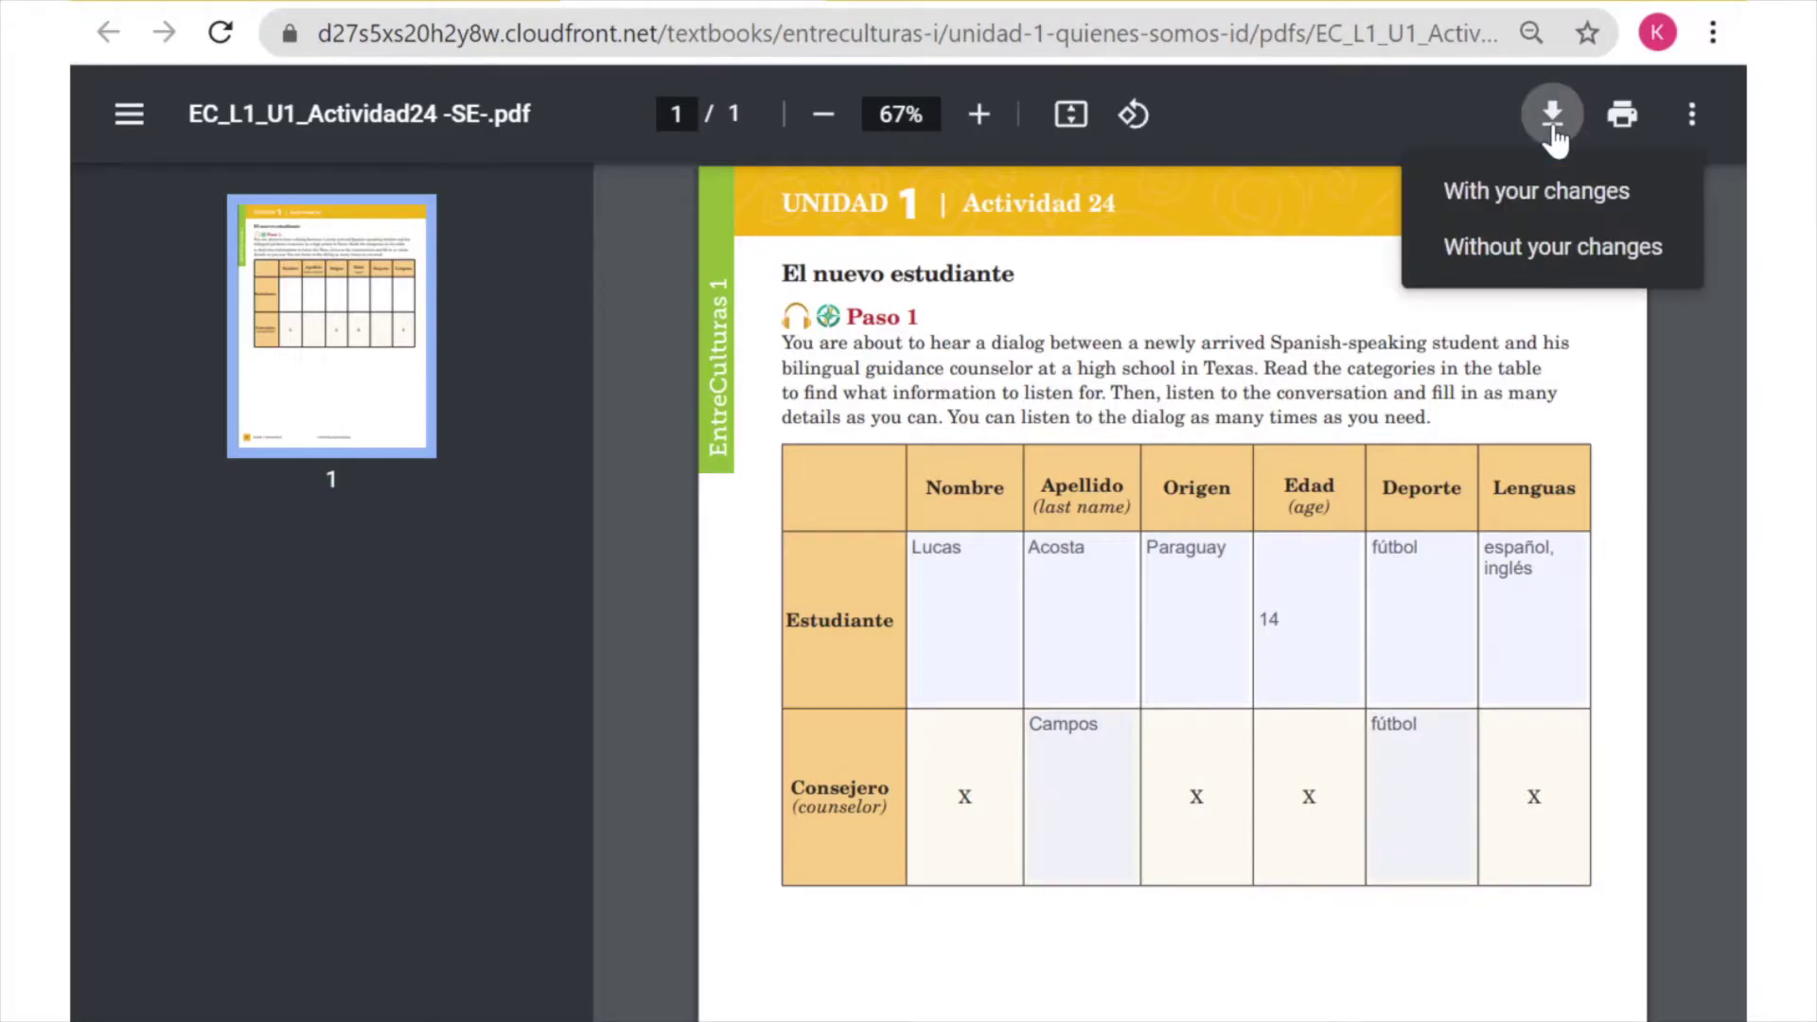
left_click(1546, 194)
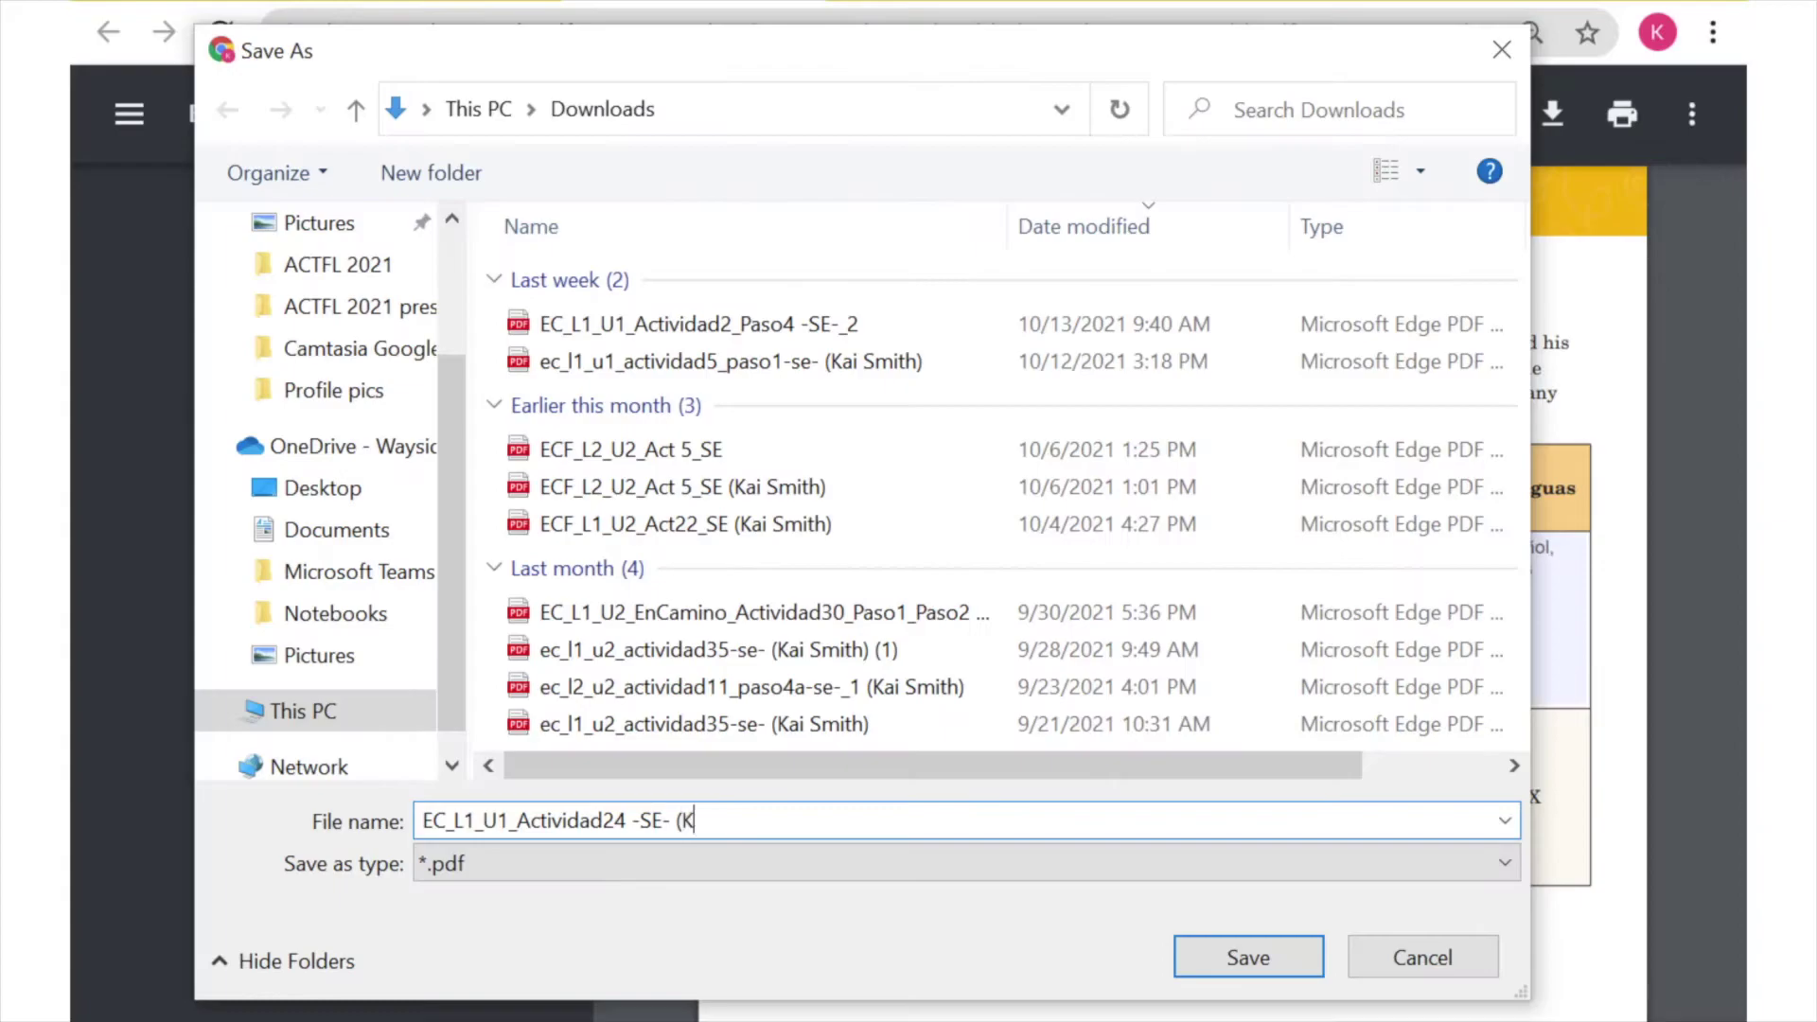
left_click(1257, 963)
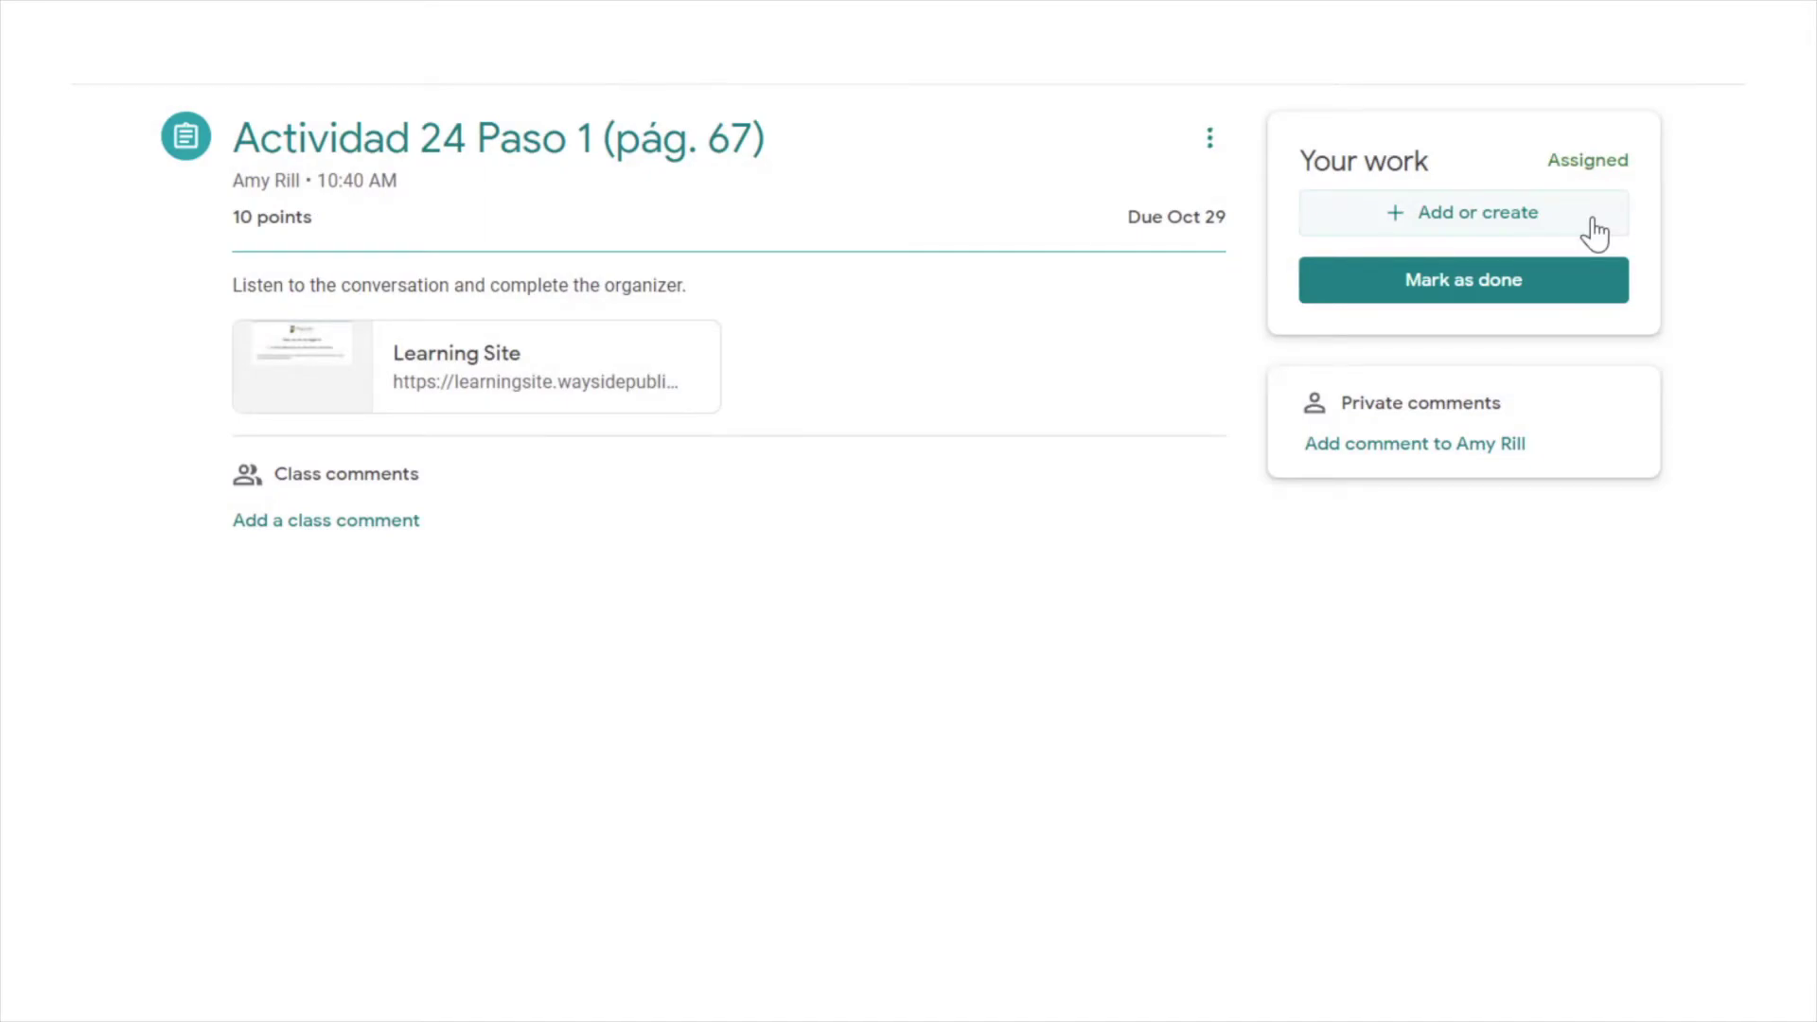
- Upload the completed Actividad 24 PDF to the assignment and confirm turning it in
left_click(1596, 231)
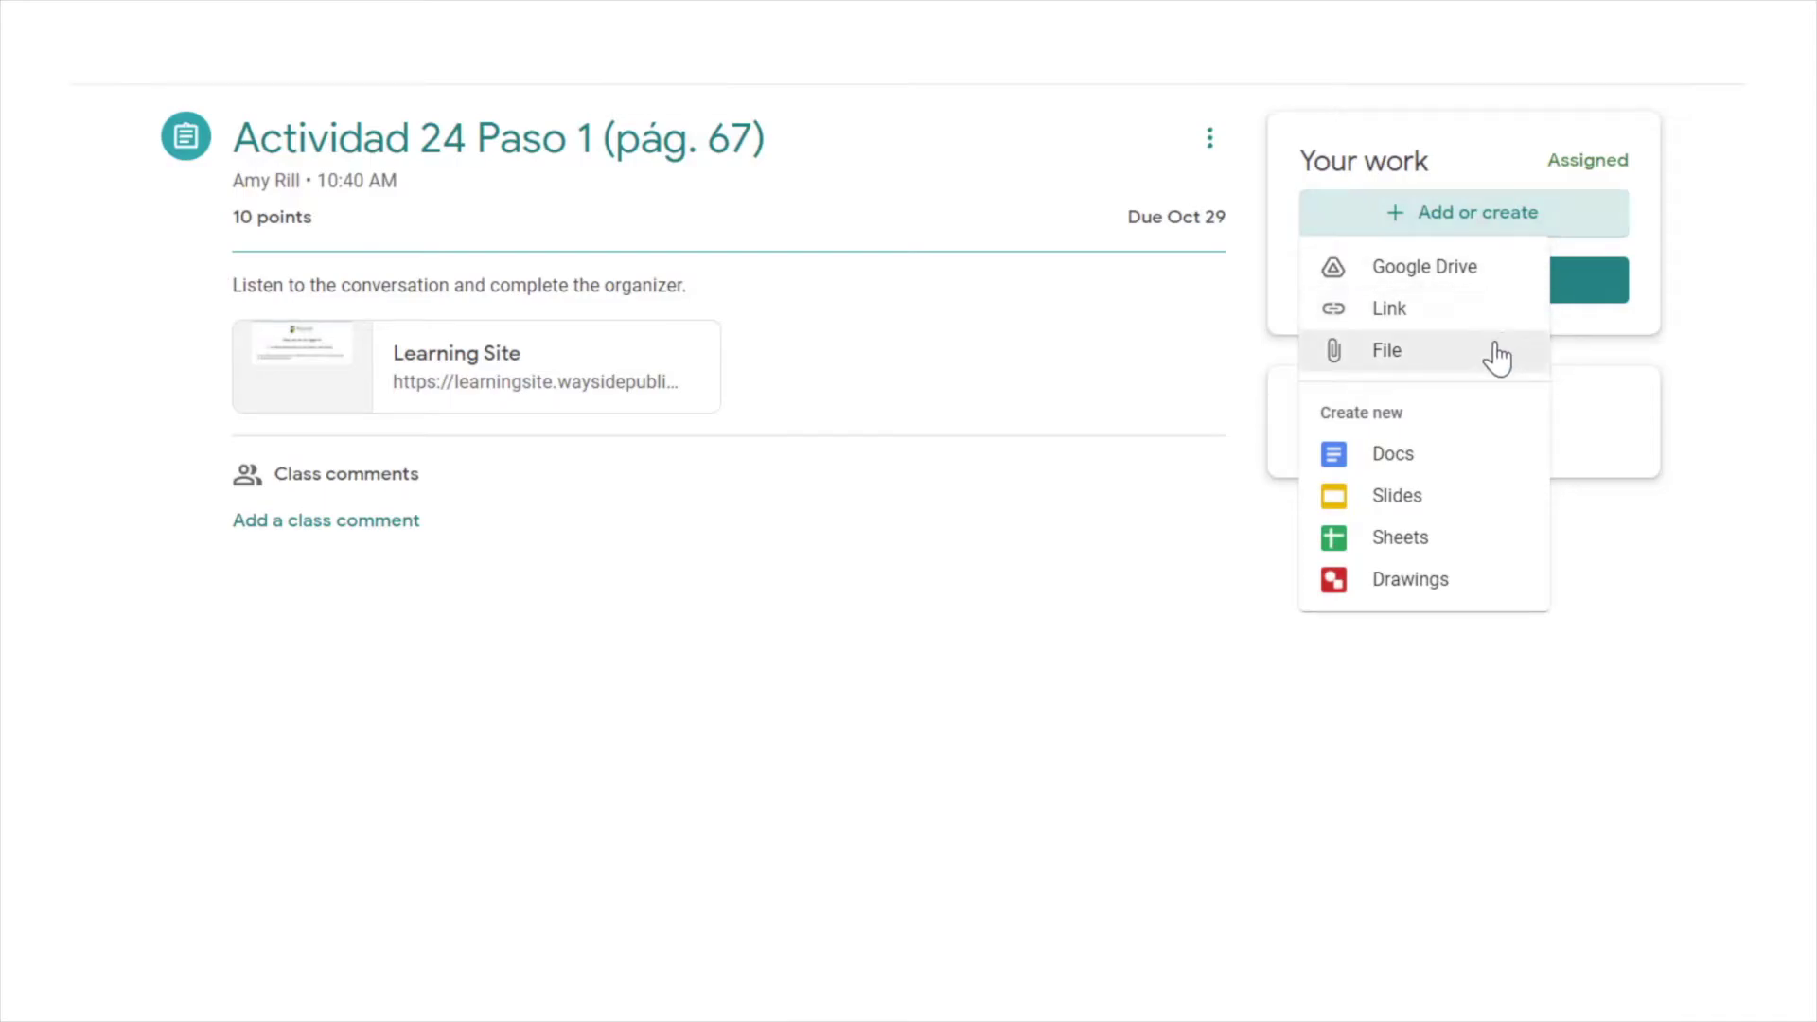
left_click(1477, 367)
left_click_drag(1799, 492, 1153, 552)
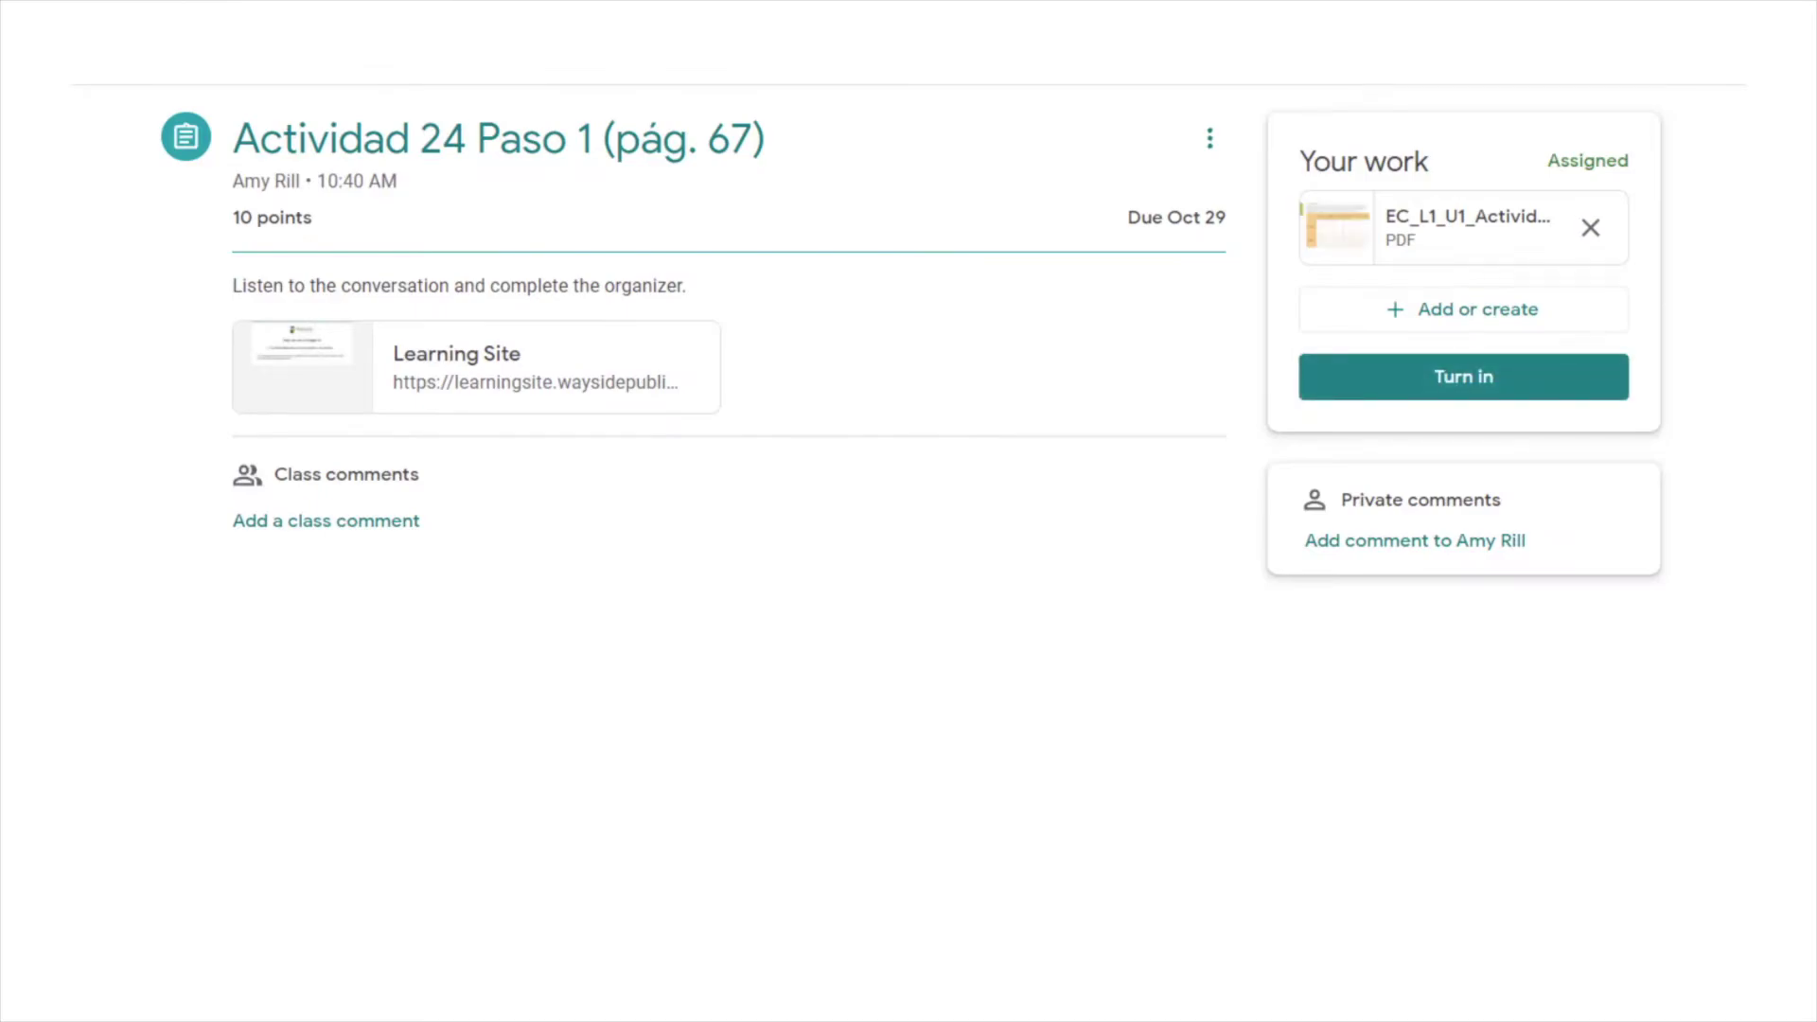
left_click(1535, 386)
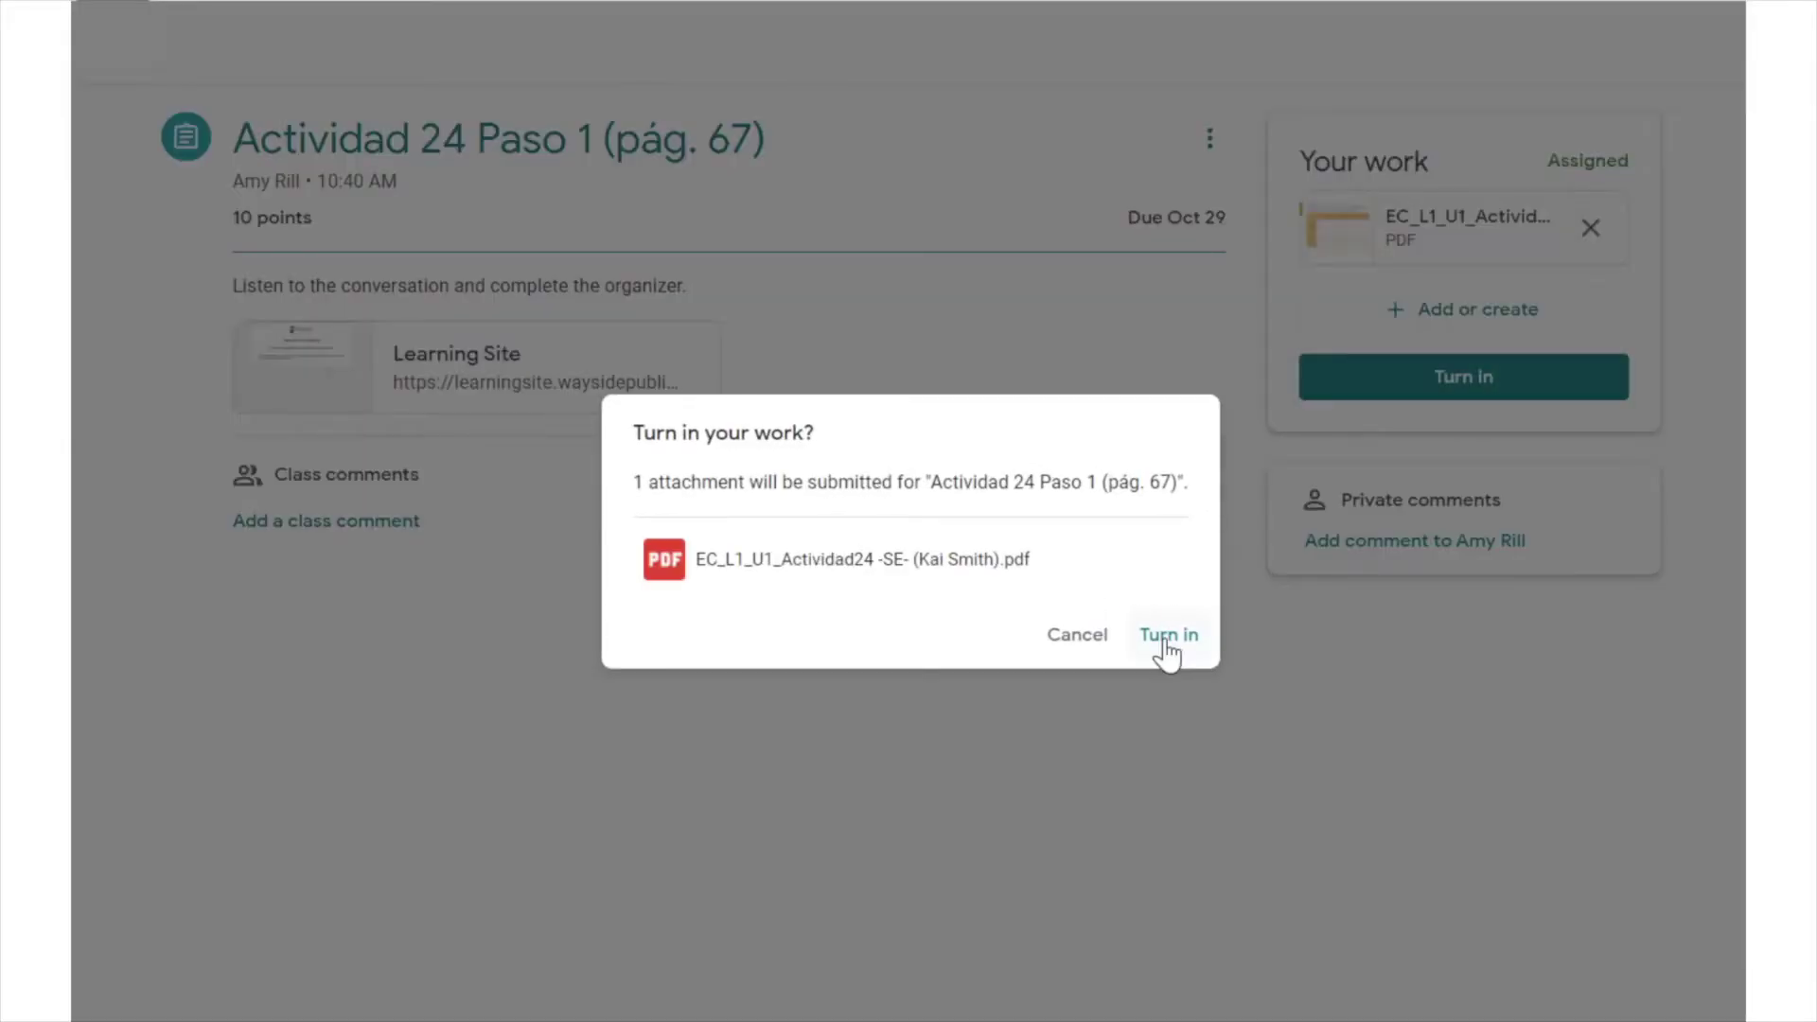
left_click(1168, 636)
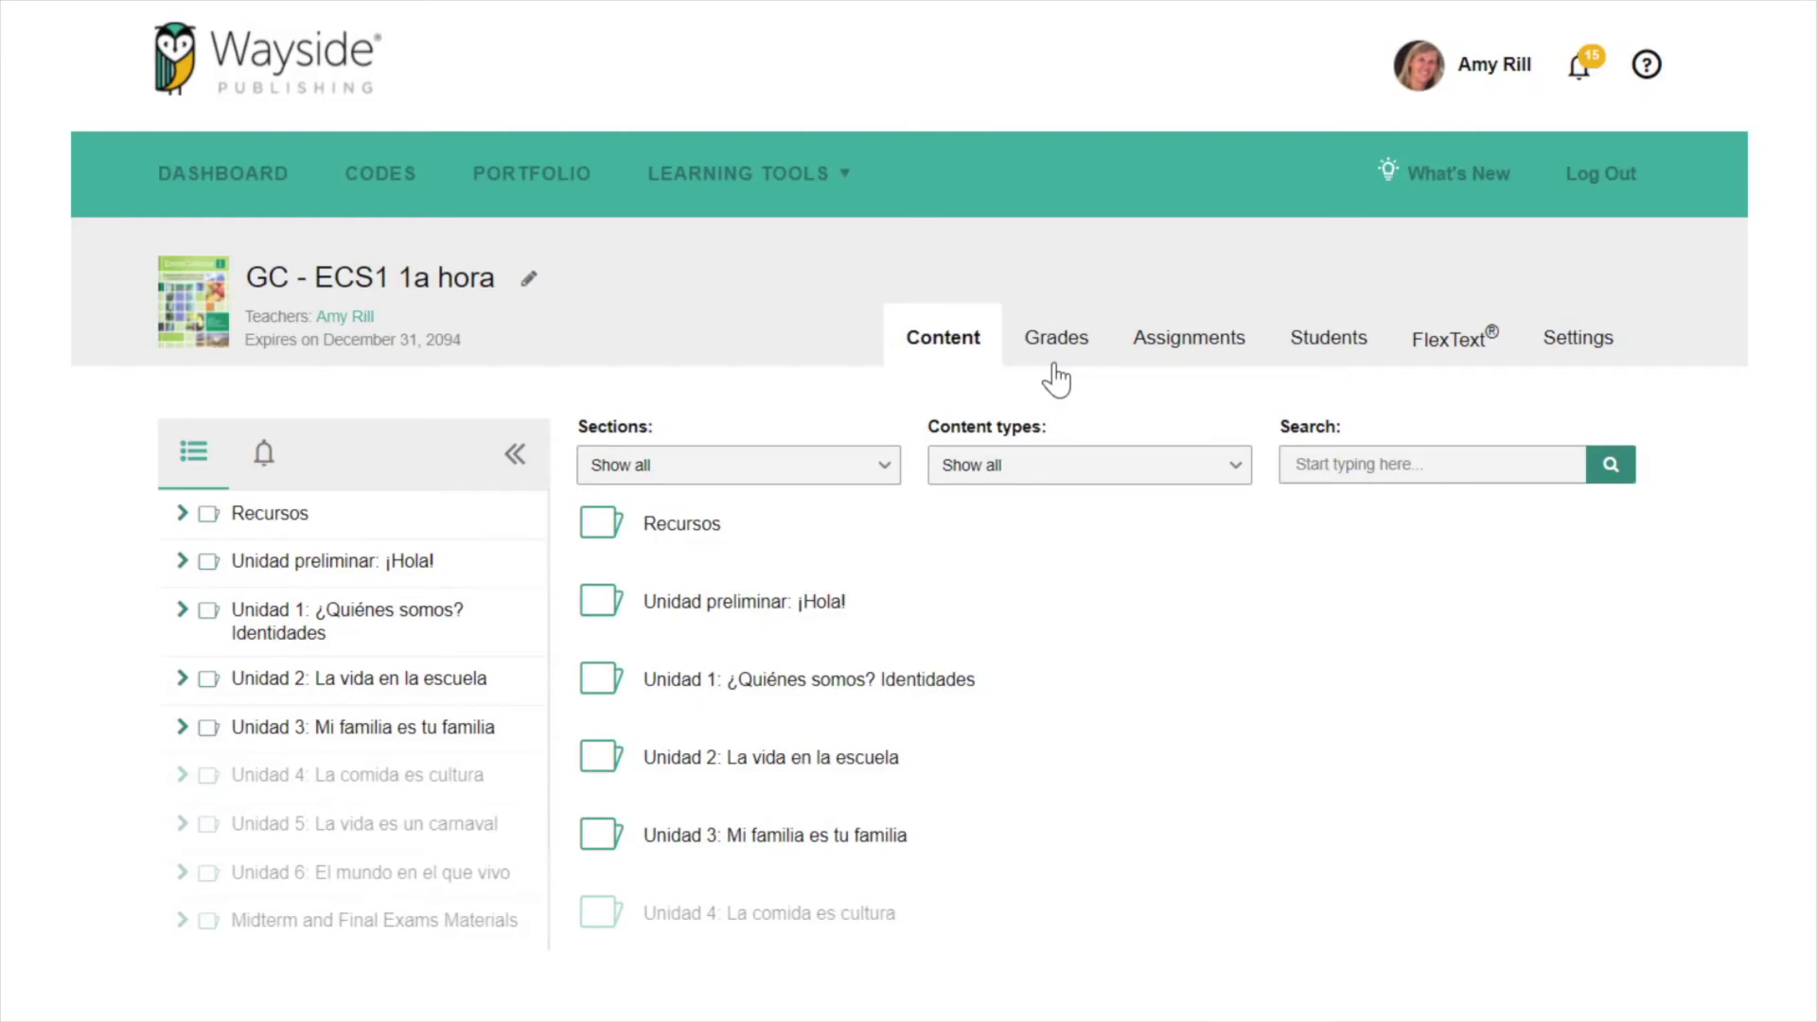
- Check the Extensión 8 column in the gradebook, then open the student's 30% attempt
left_click(1058, 341)
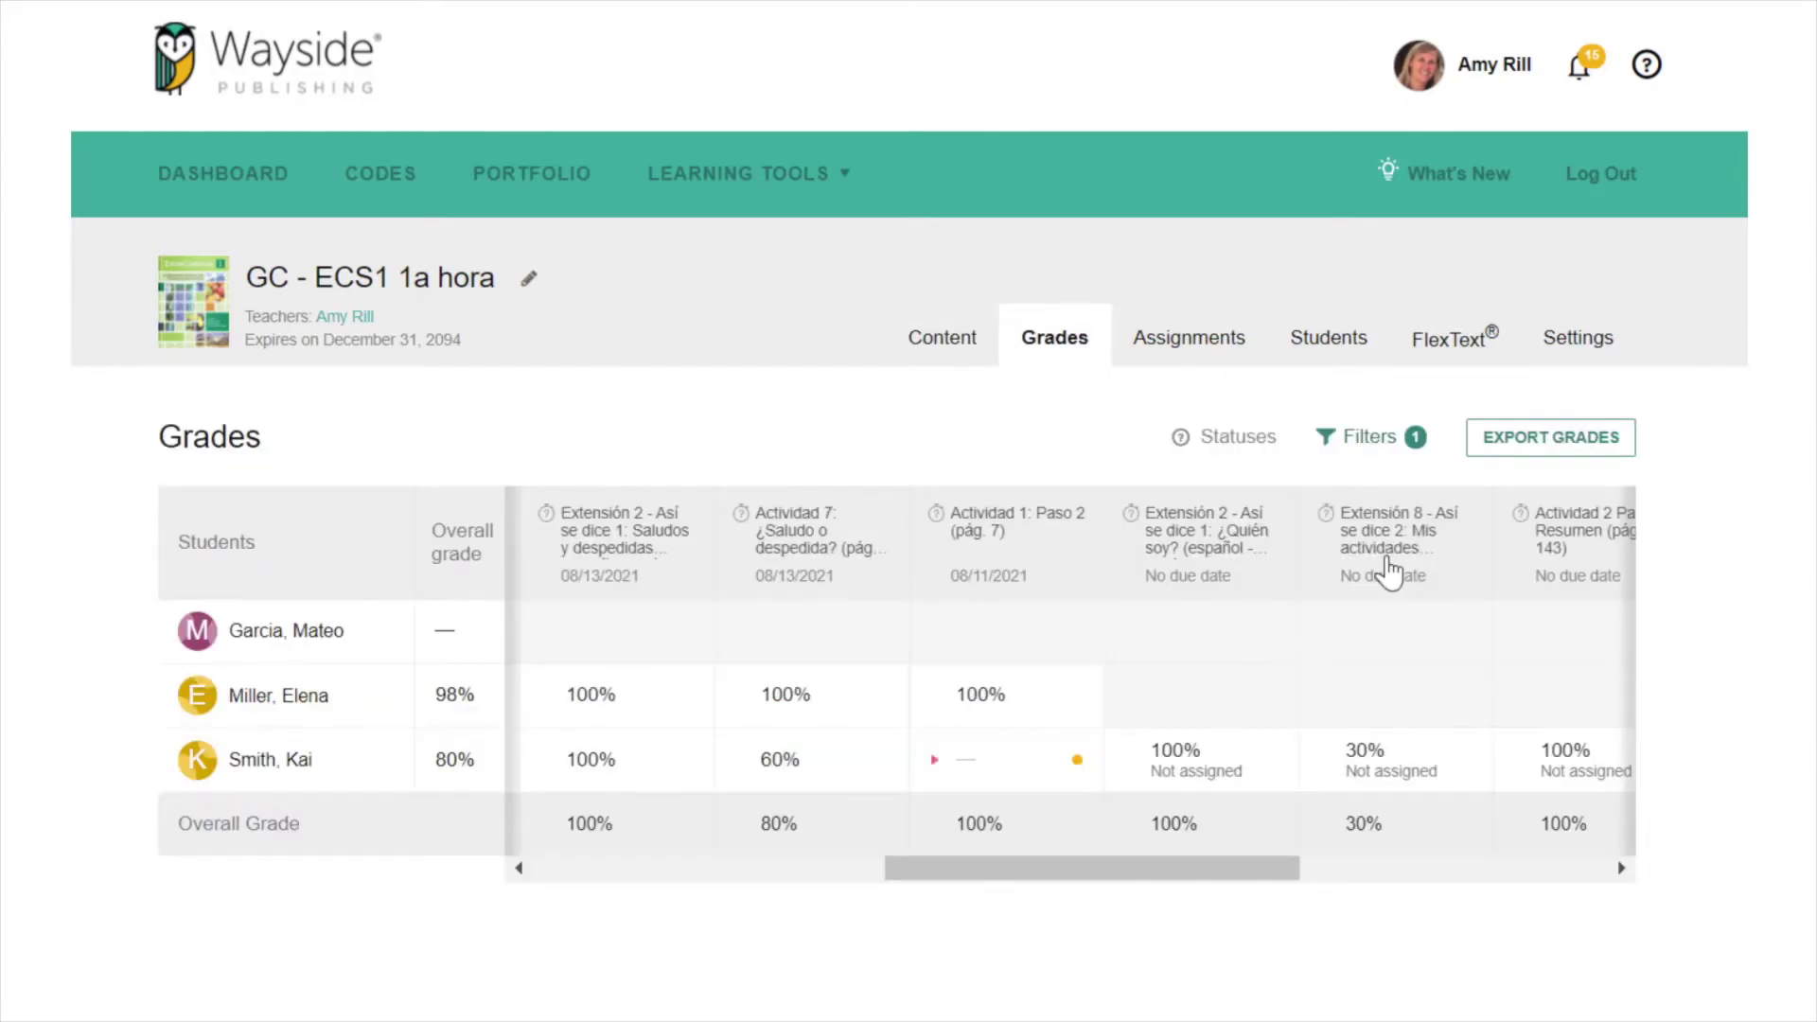
left_click(1389, 563)
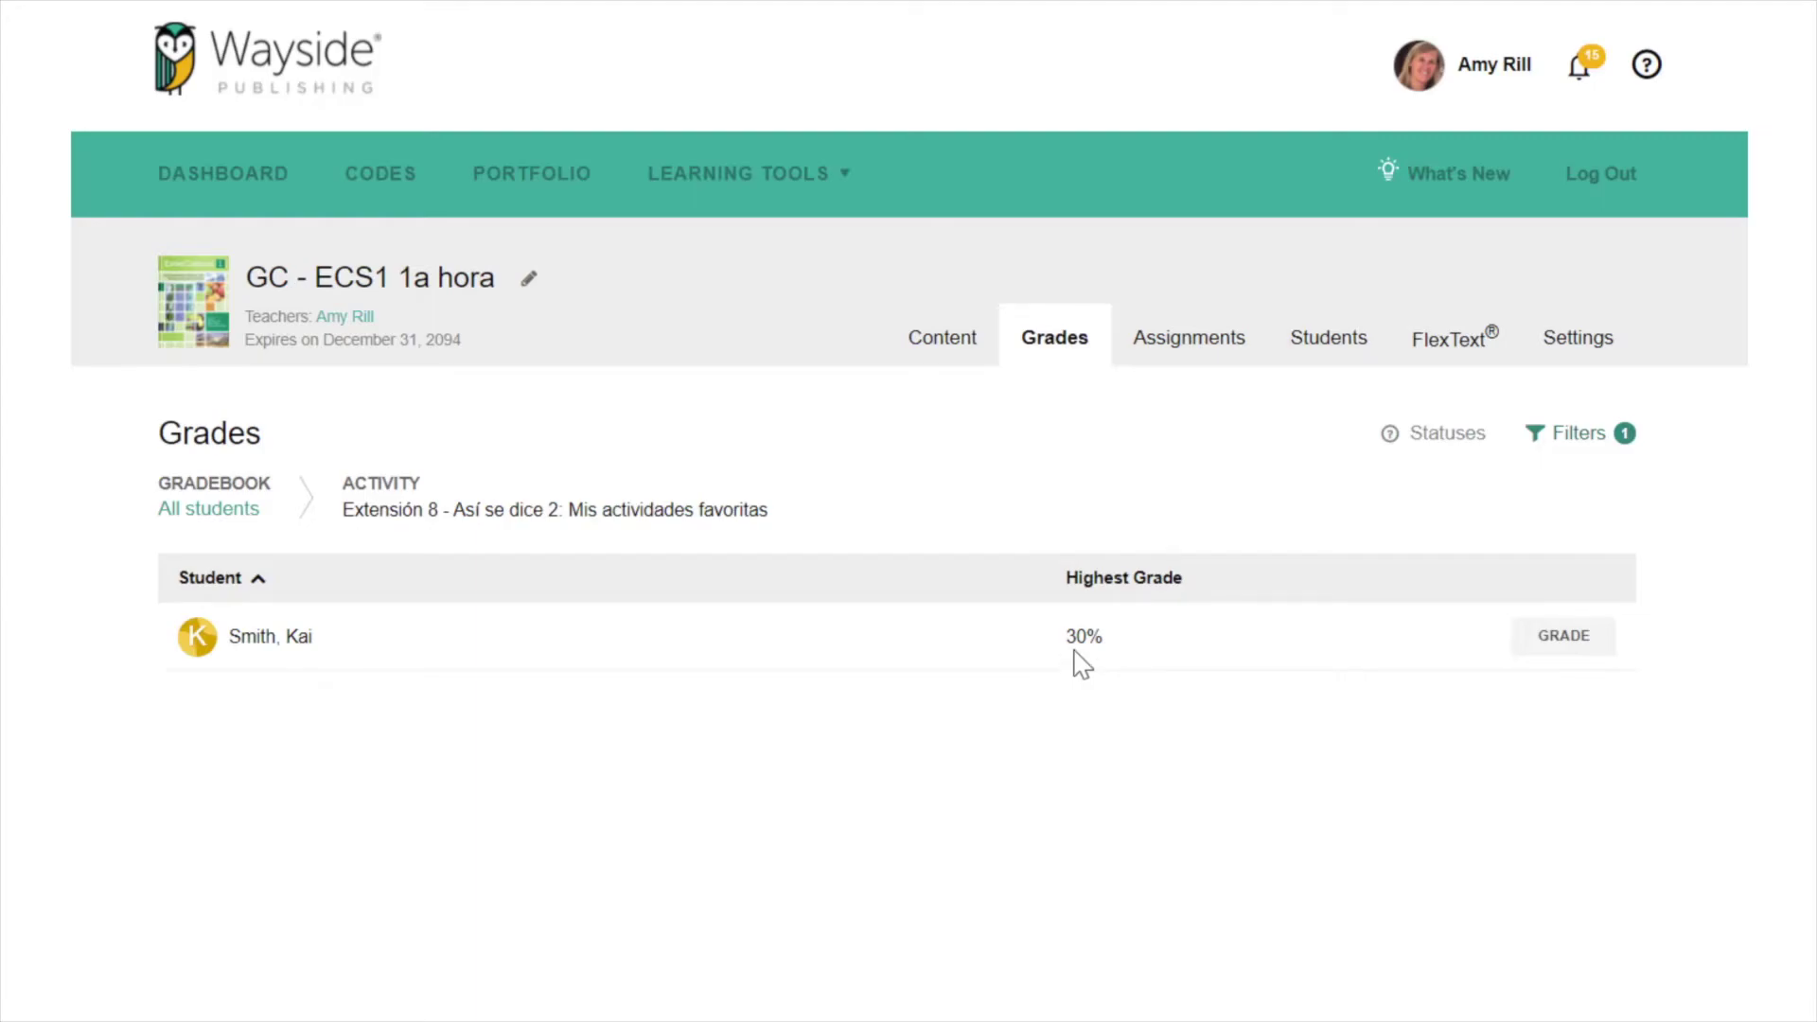
mouse_move(1078, 641)
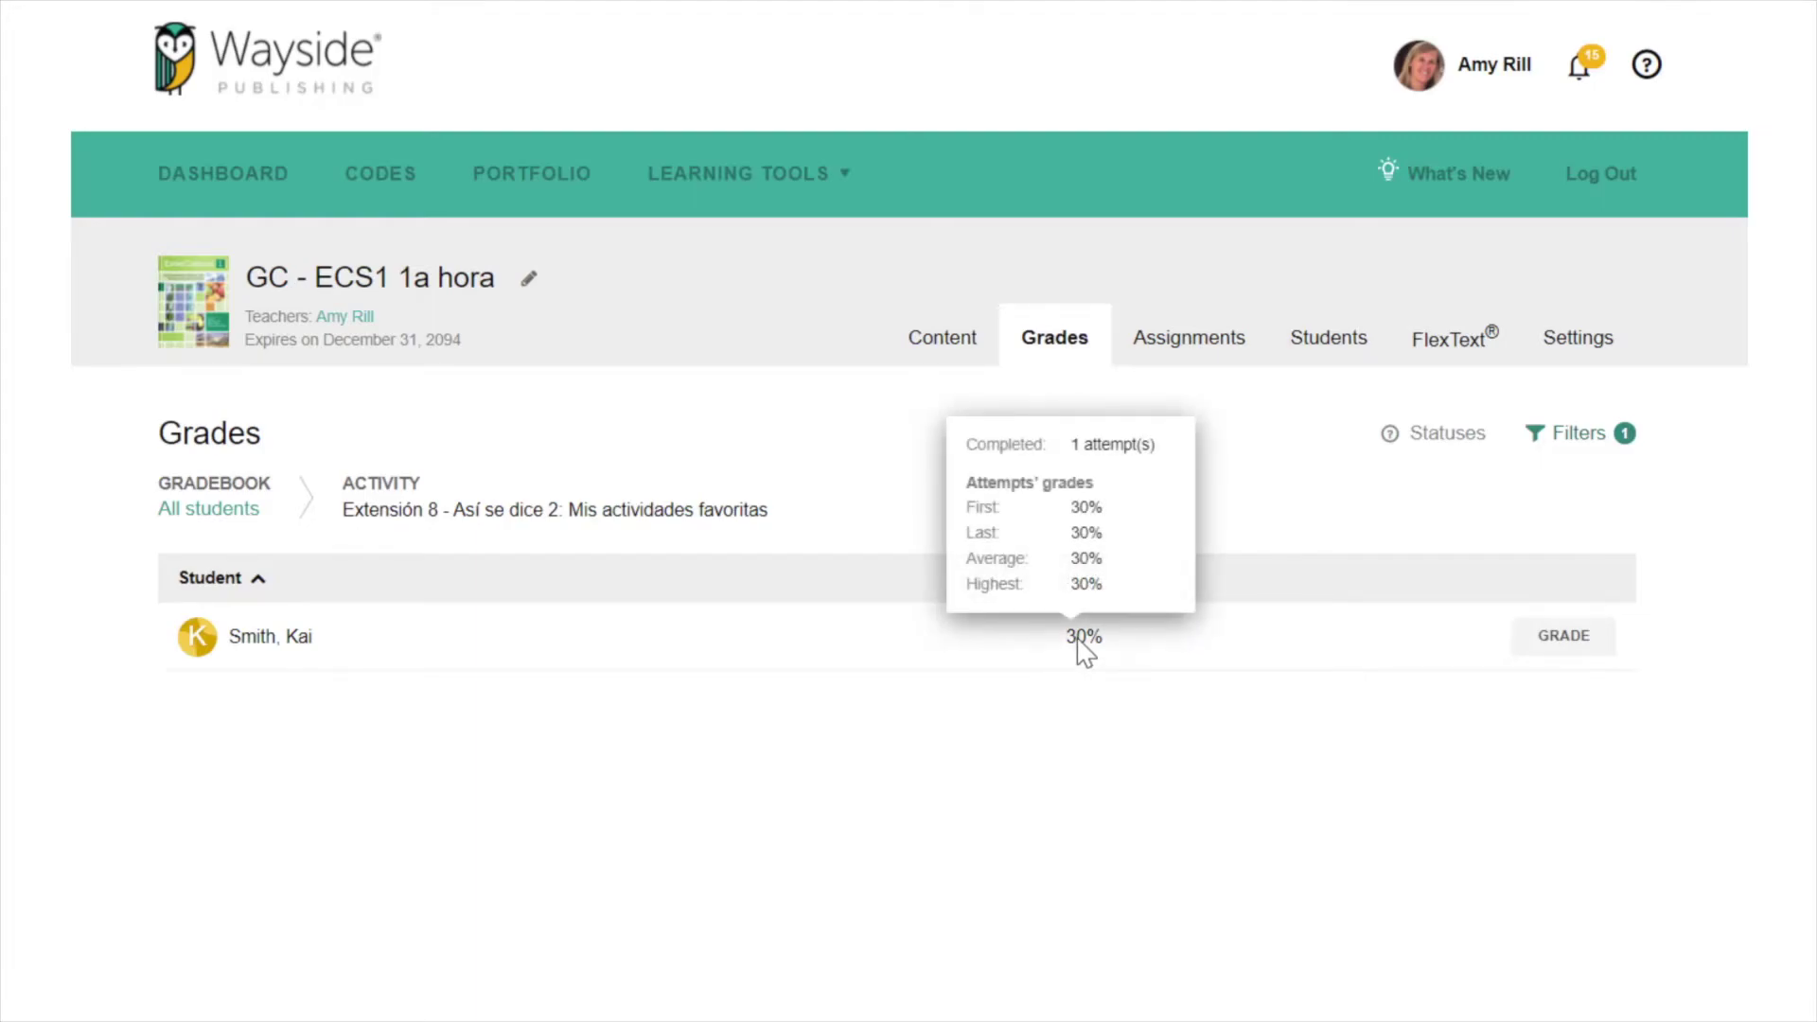
left_click(1567, 644)
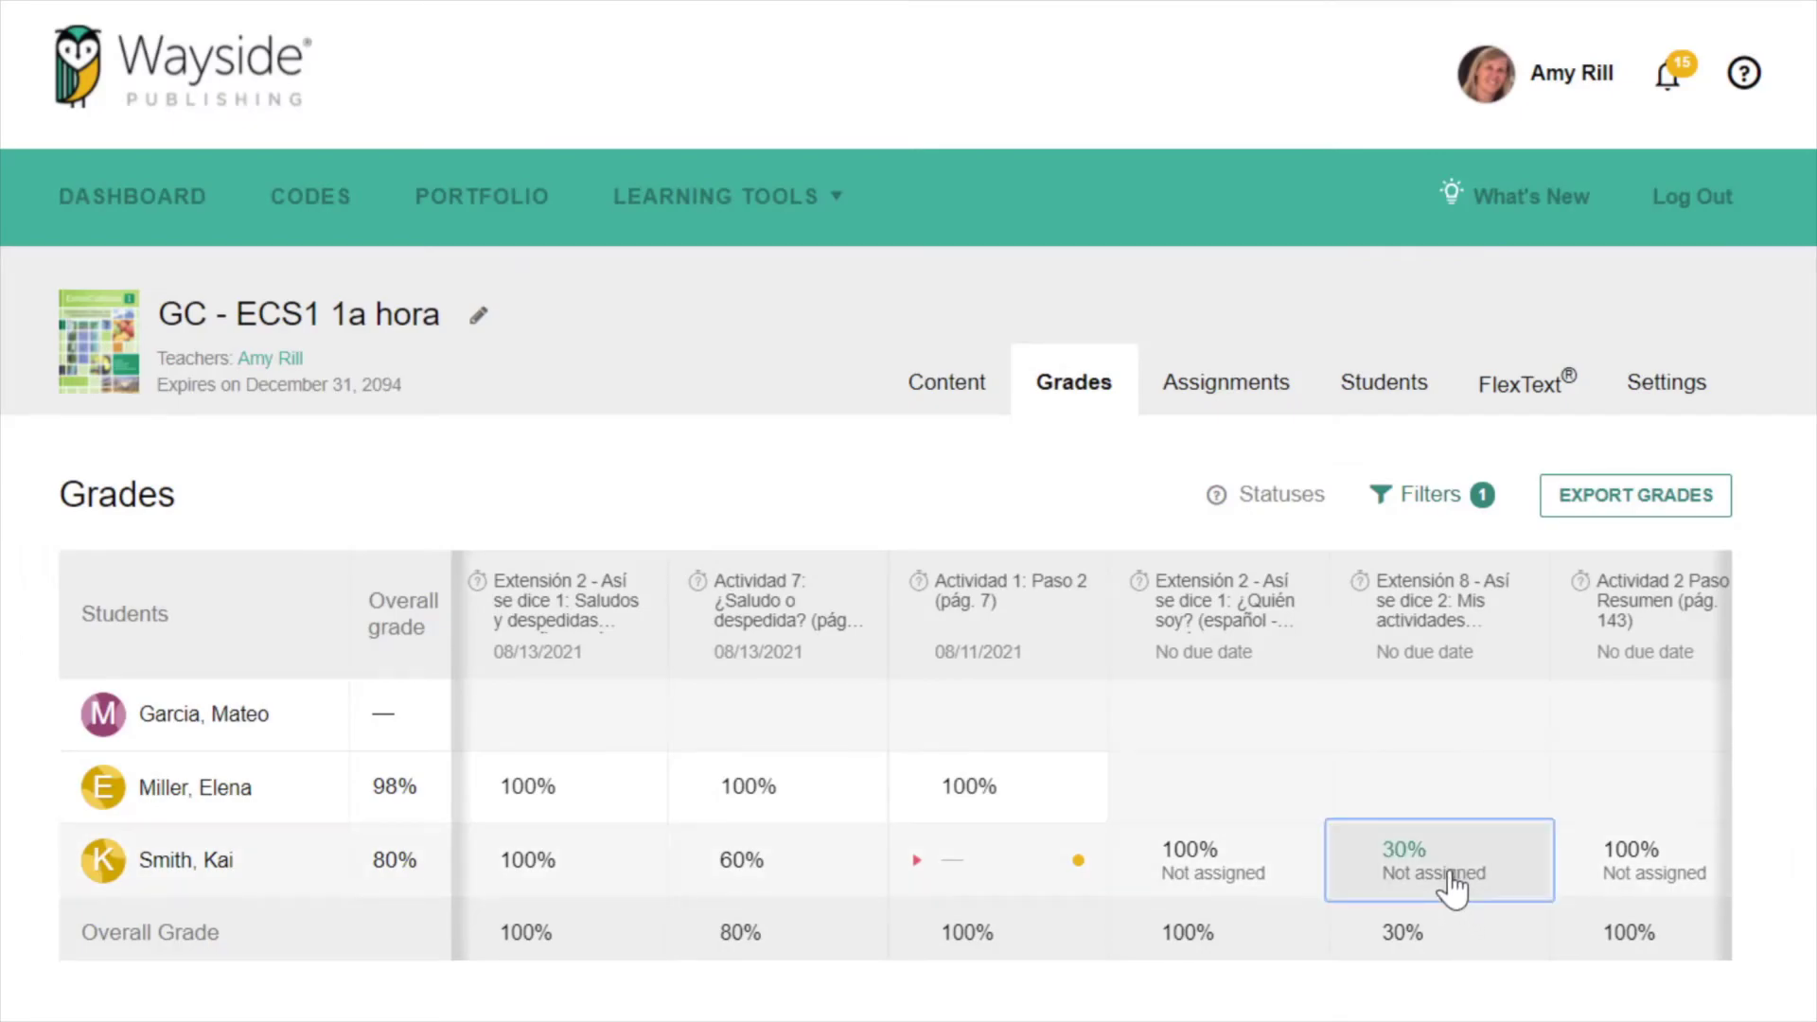
left_click(1451, 888)
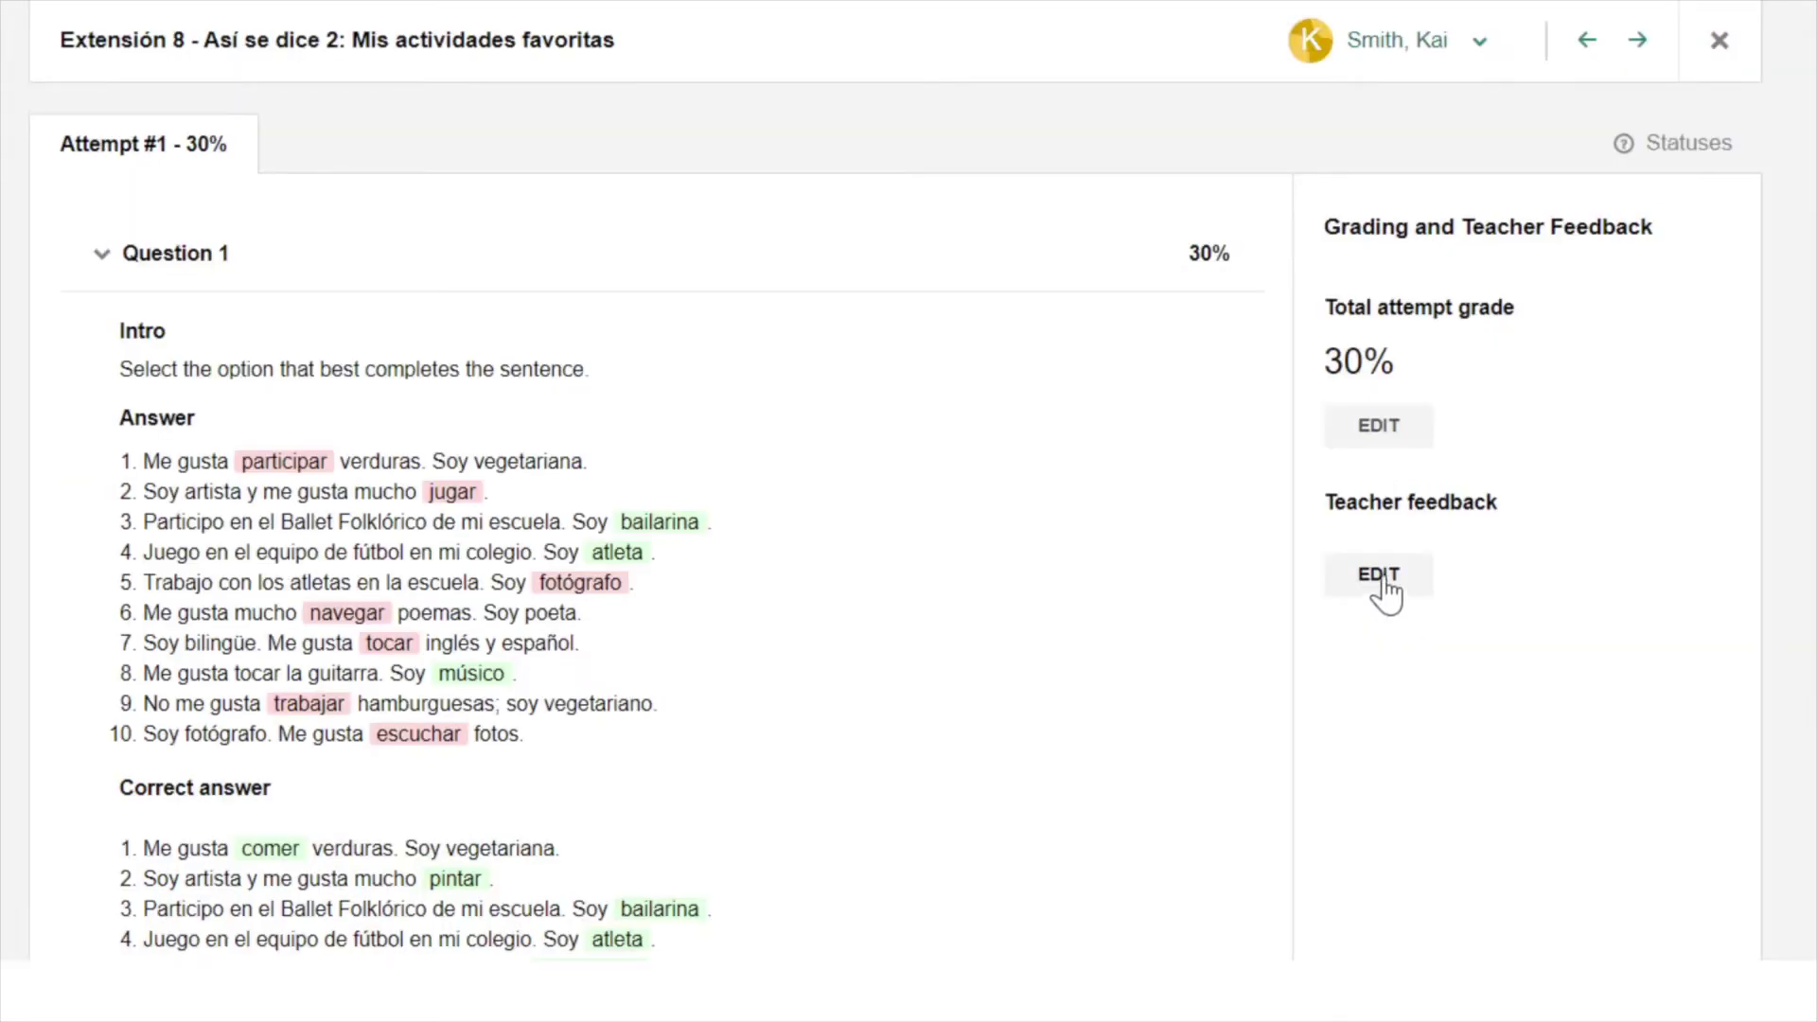
- Save teacher feedback 'Review p. 49 in the FlexText and attempt this task again.'
left_click(1381, 579)
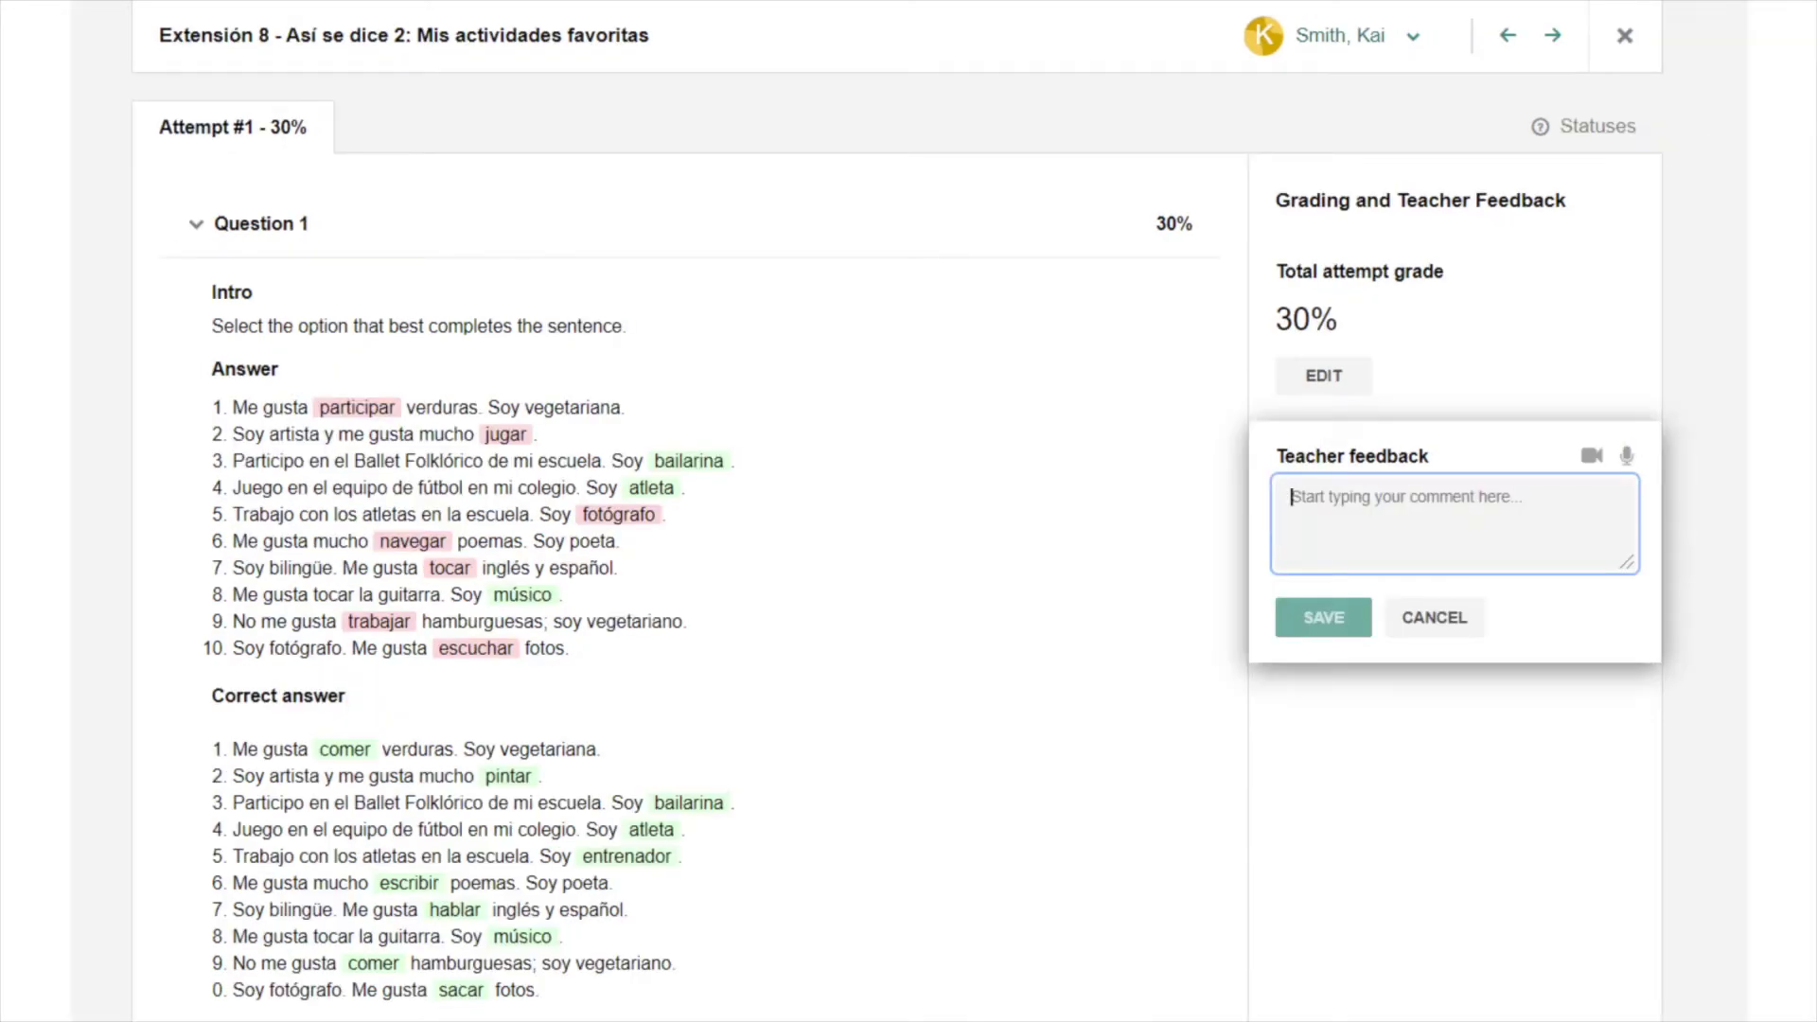
type("Review p. 49 in the FlexText and attempt this task again.")
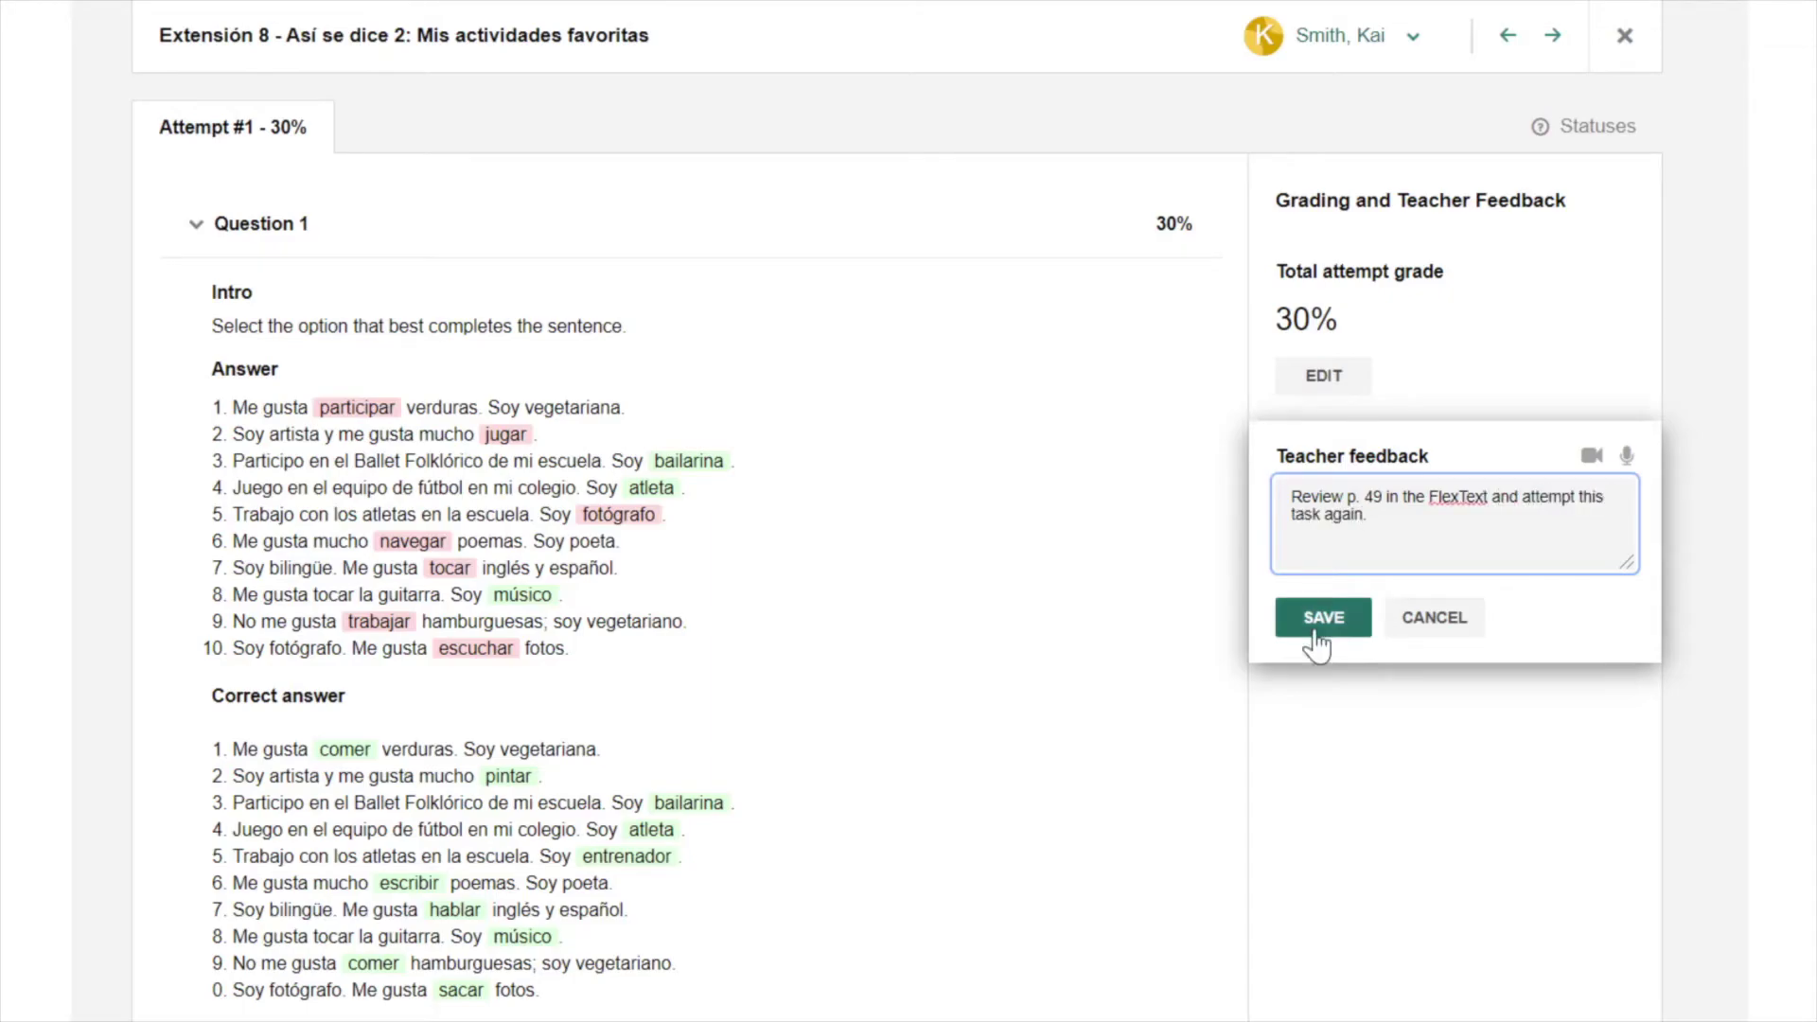
left_click(1316, 629)
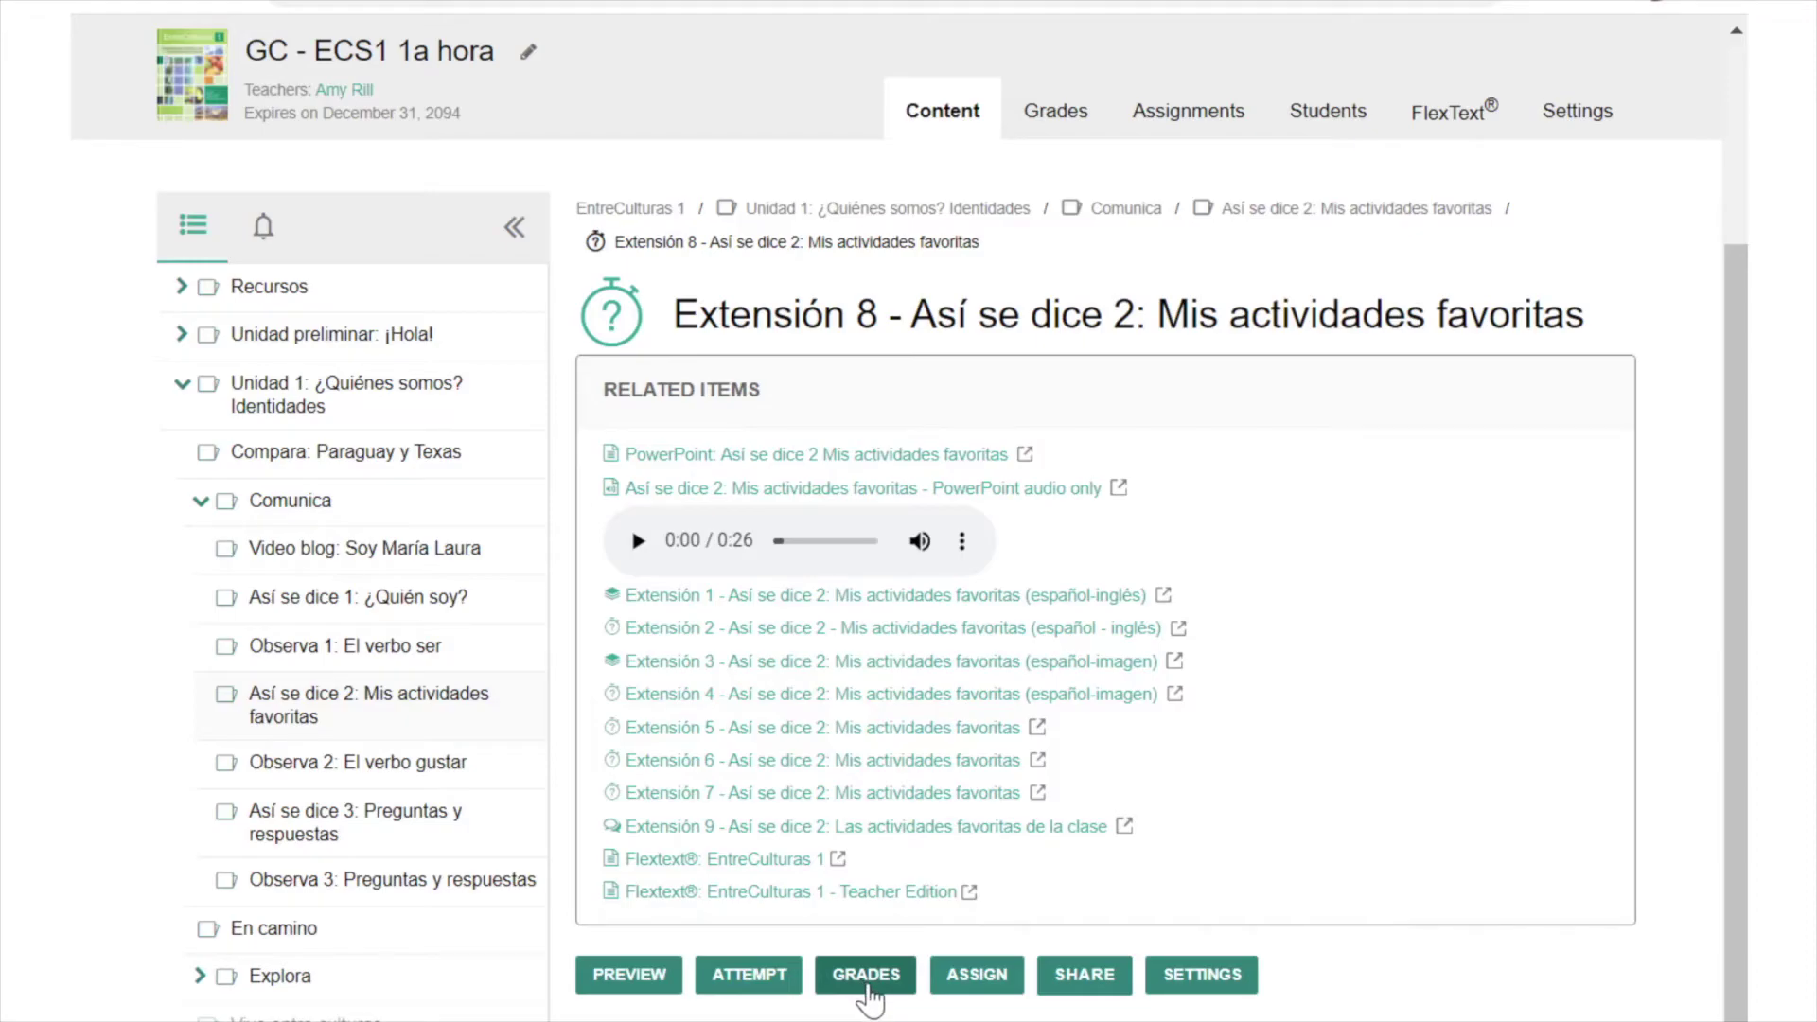
- Open the student's Extensión 8 attempts and save '¡Excelente!' feedback on the 100% attempt
left_click(868, 986)
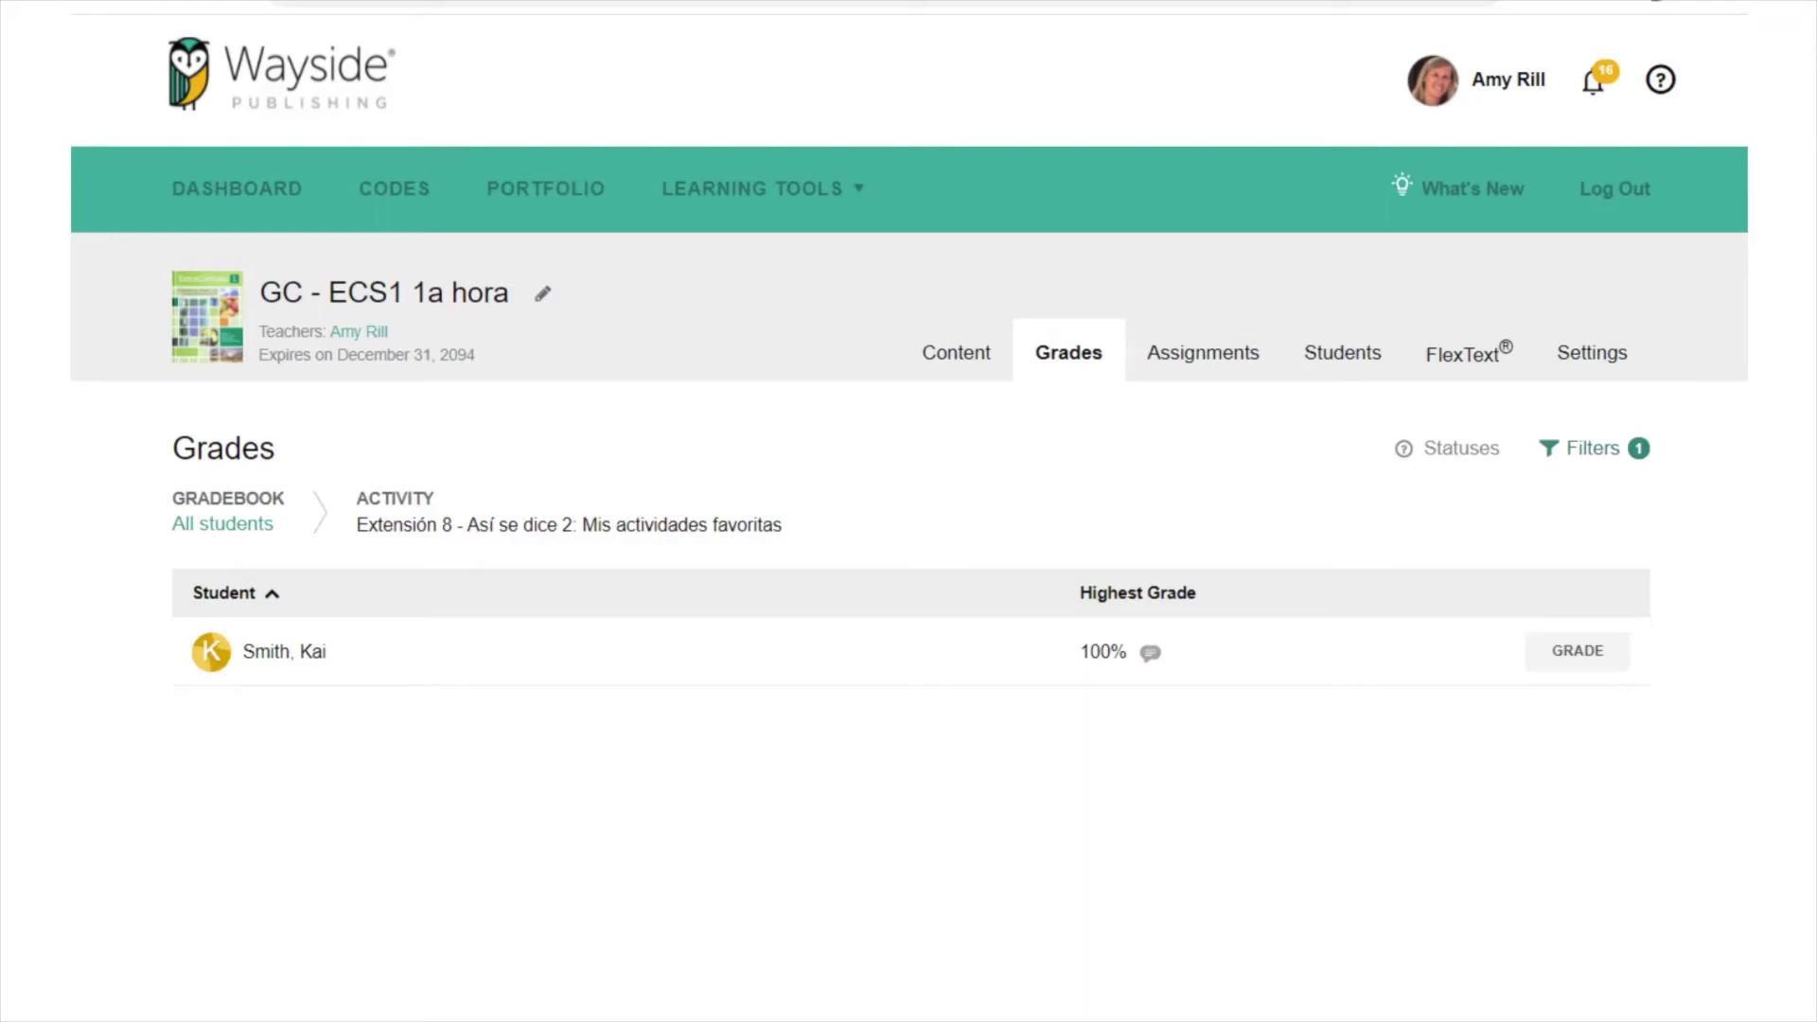
left_click(1579, 653)
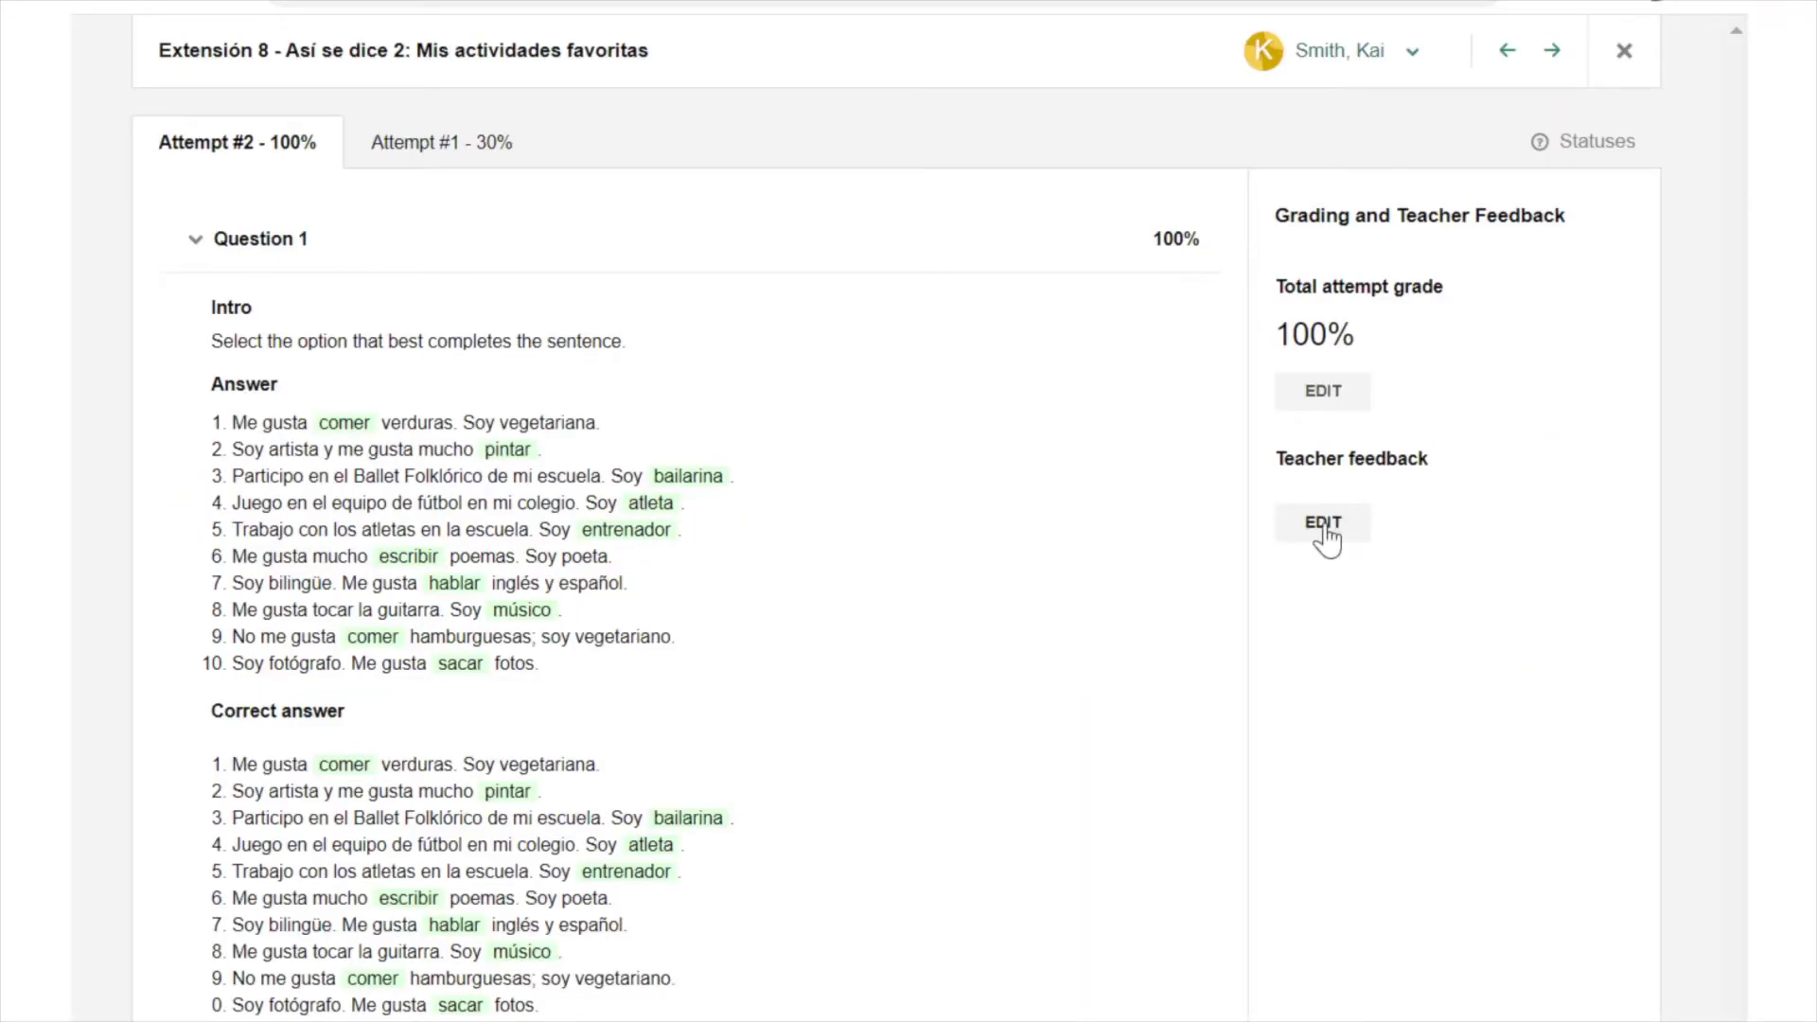
left_click(1323, 526)
type("IExcelente!")
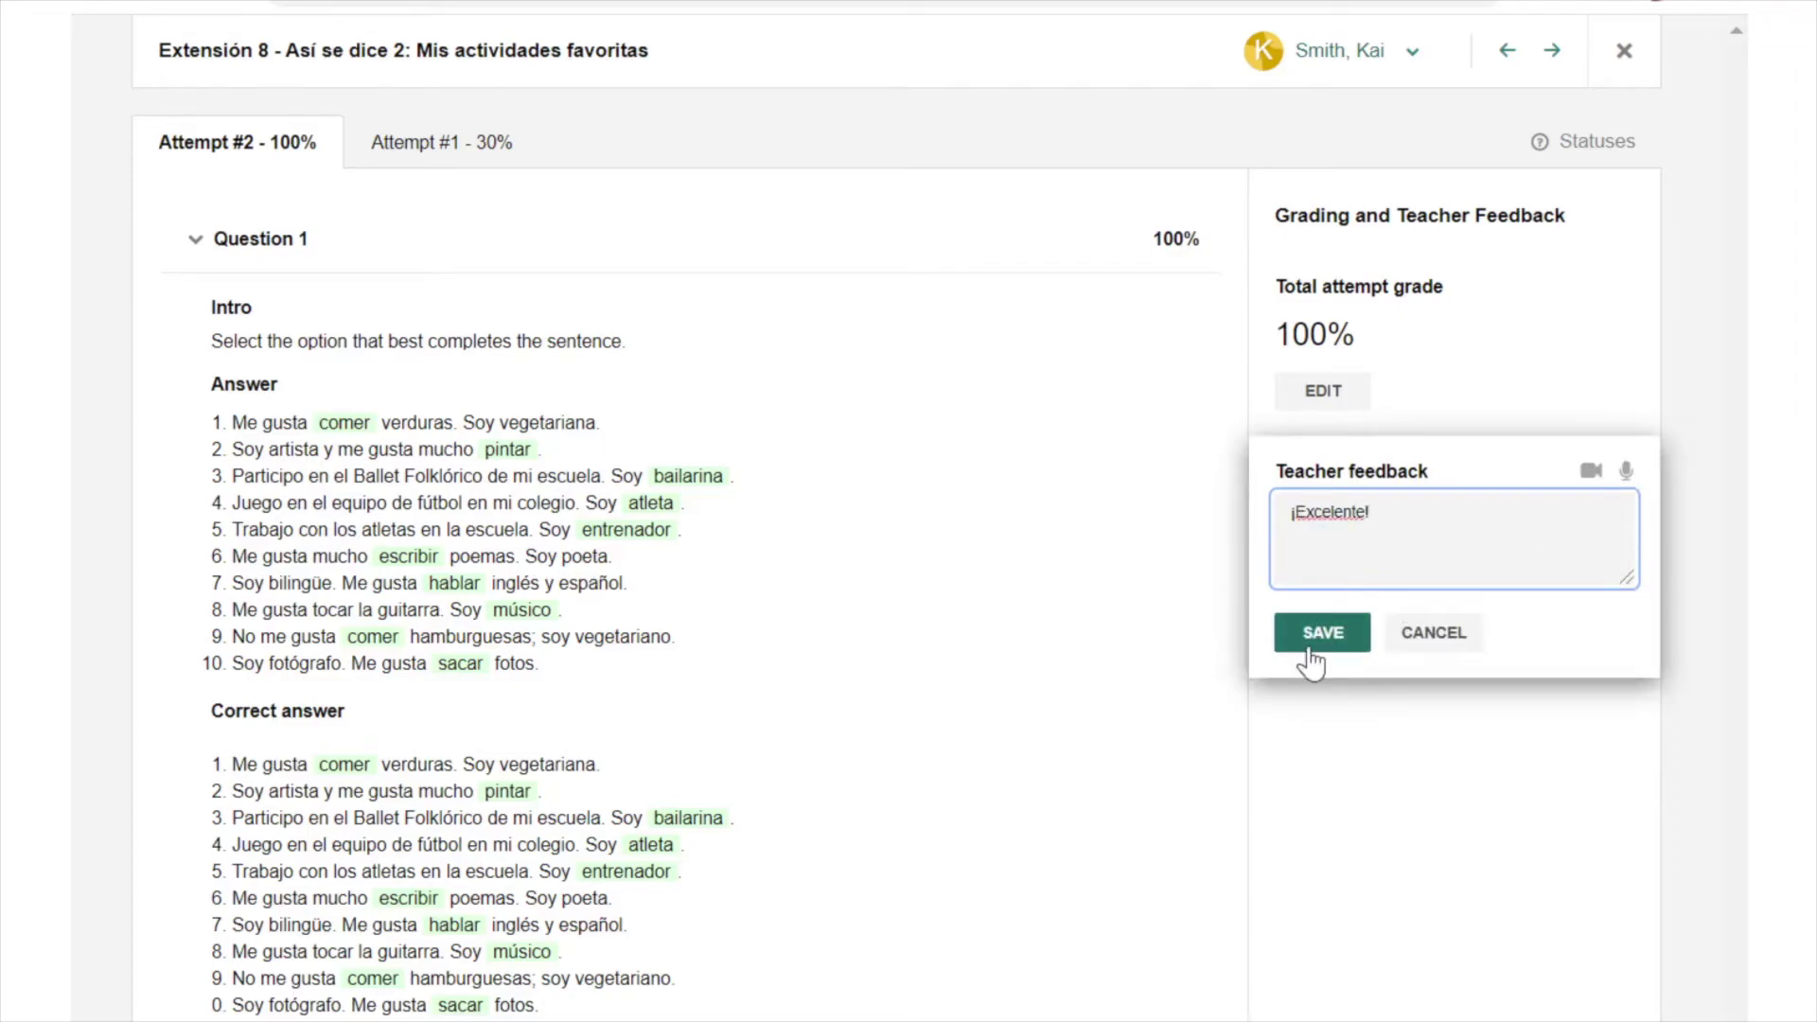
left_click(1321, 643)
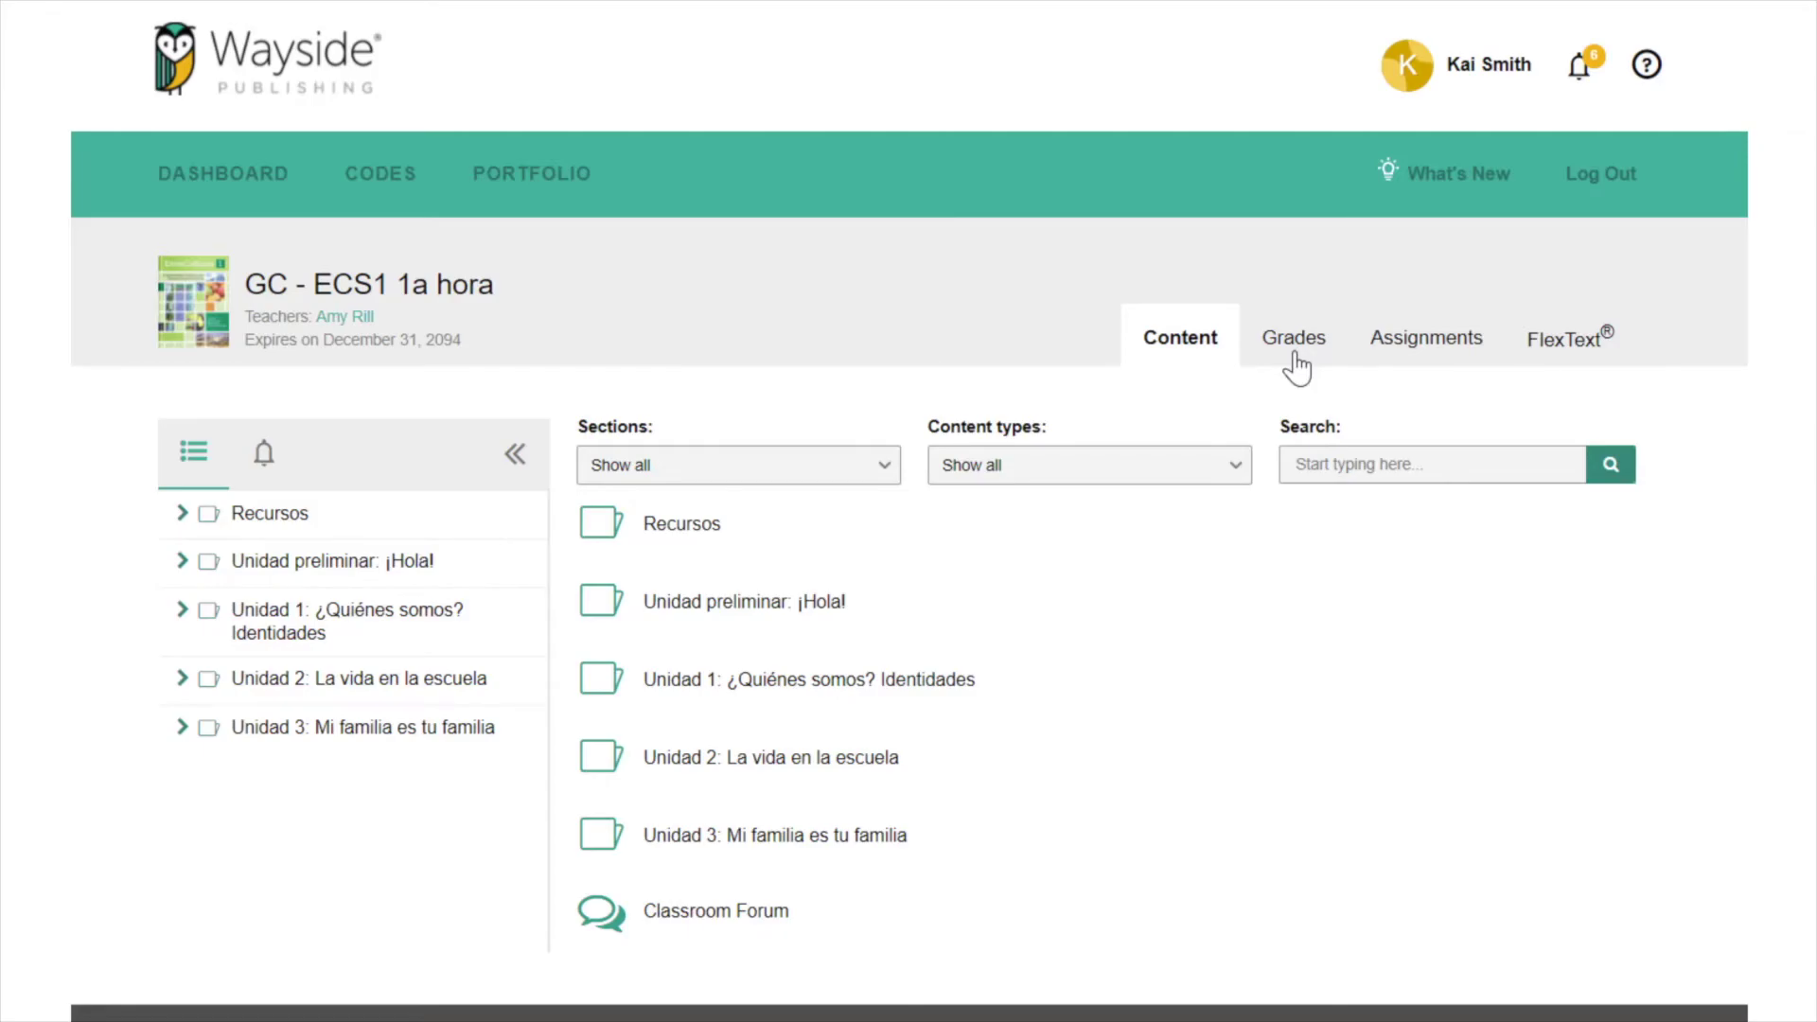
- As the student, review Question 1 results for both Extensión 8 attempts, then add the work to the portfolio
left_click(1294, 360)
scroll(908, 512, "down", 6)
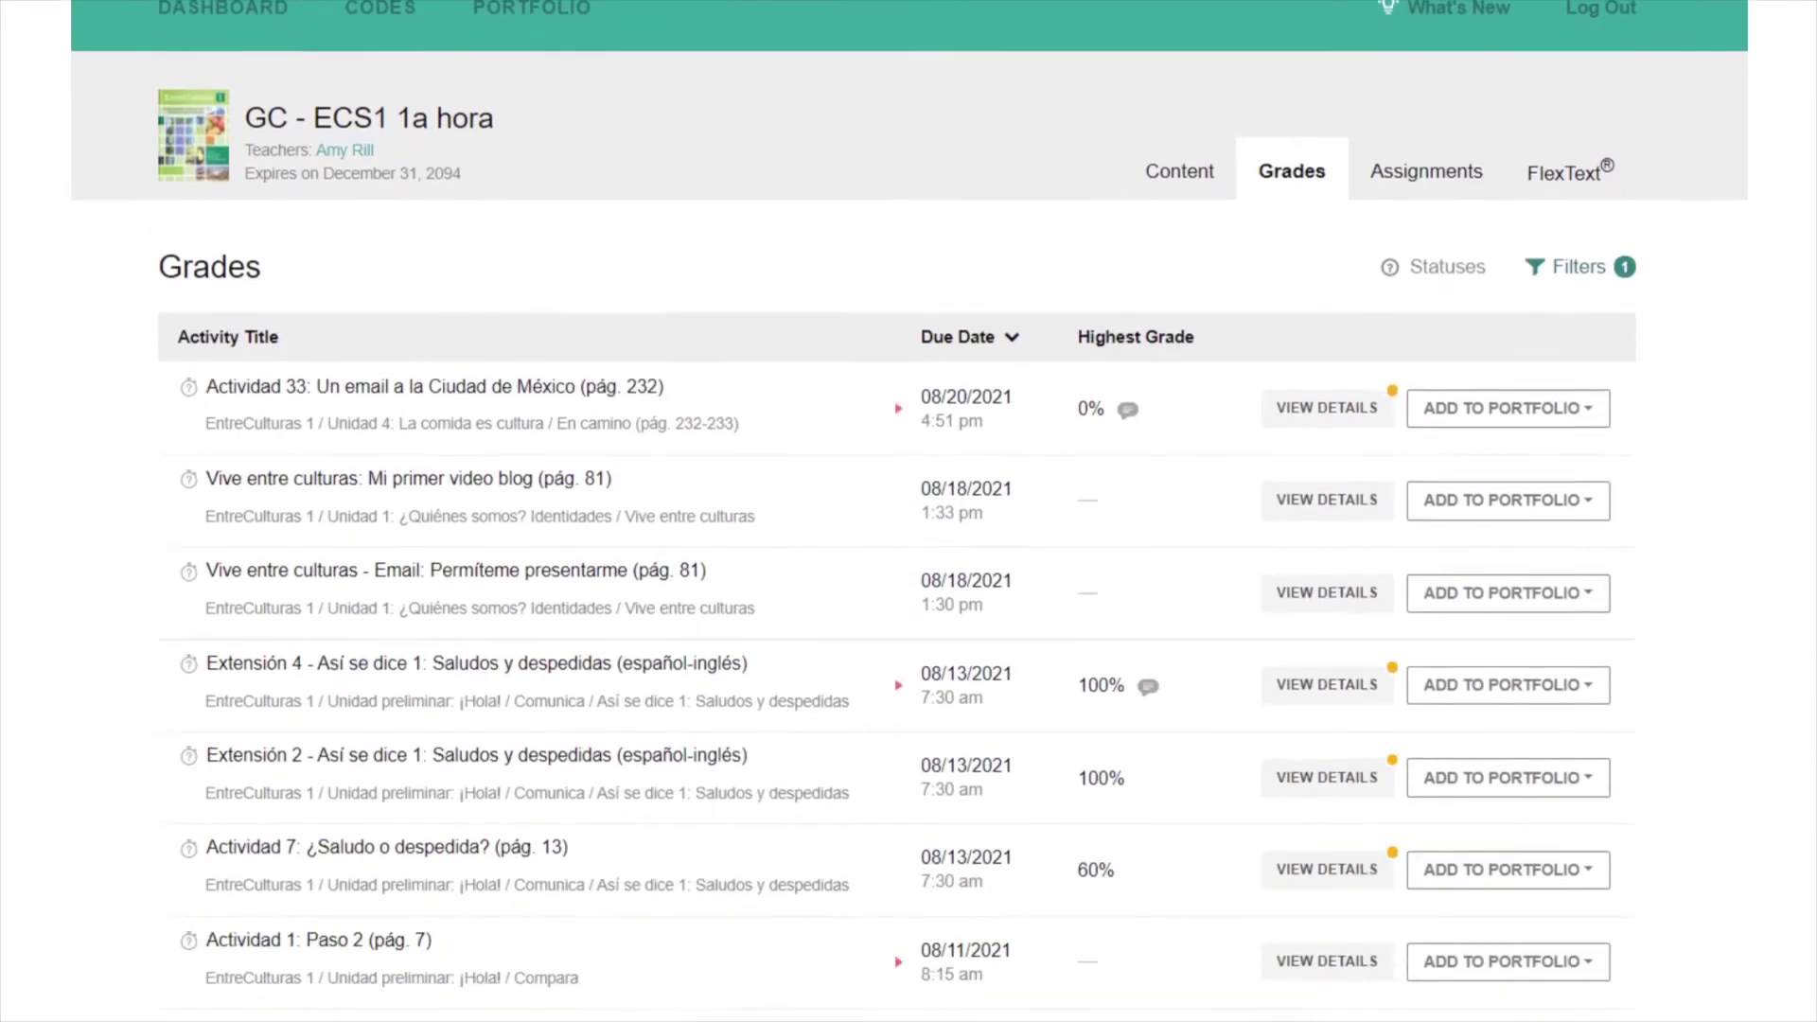
scroll(908, 511, "down", 4)
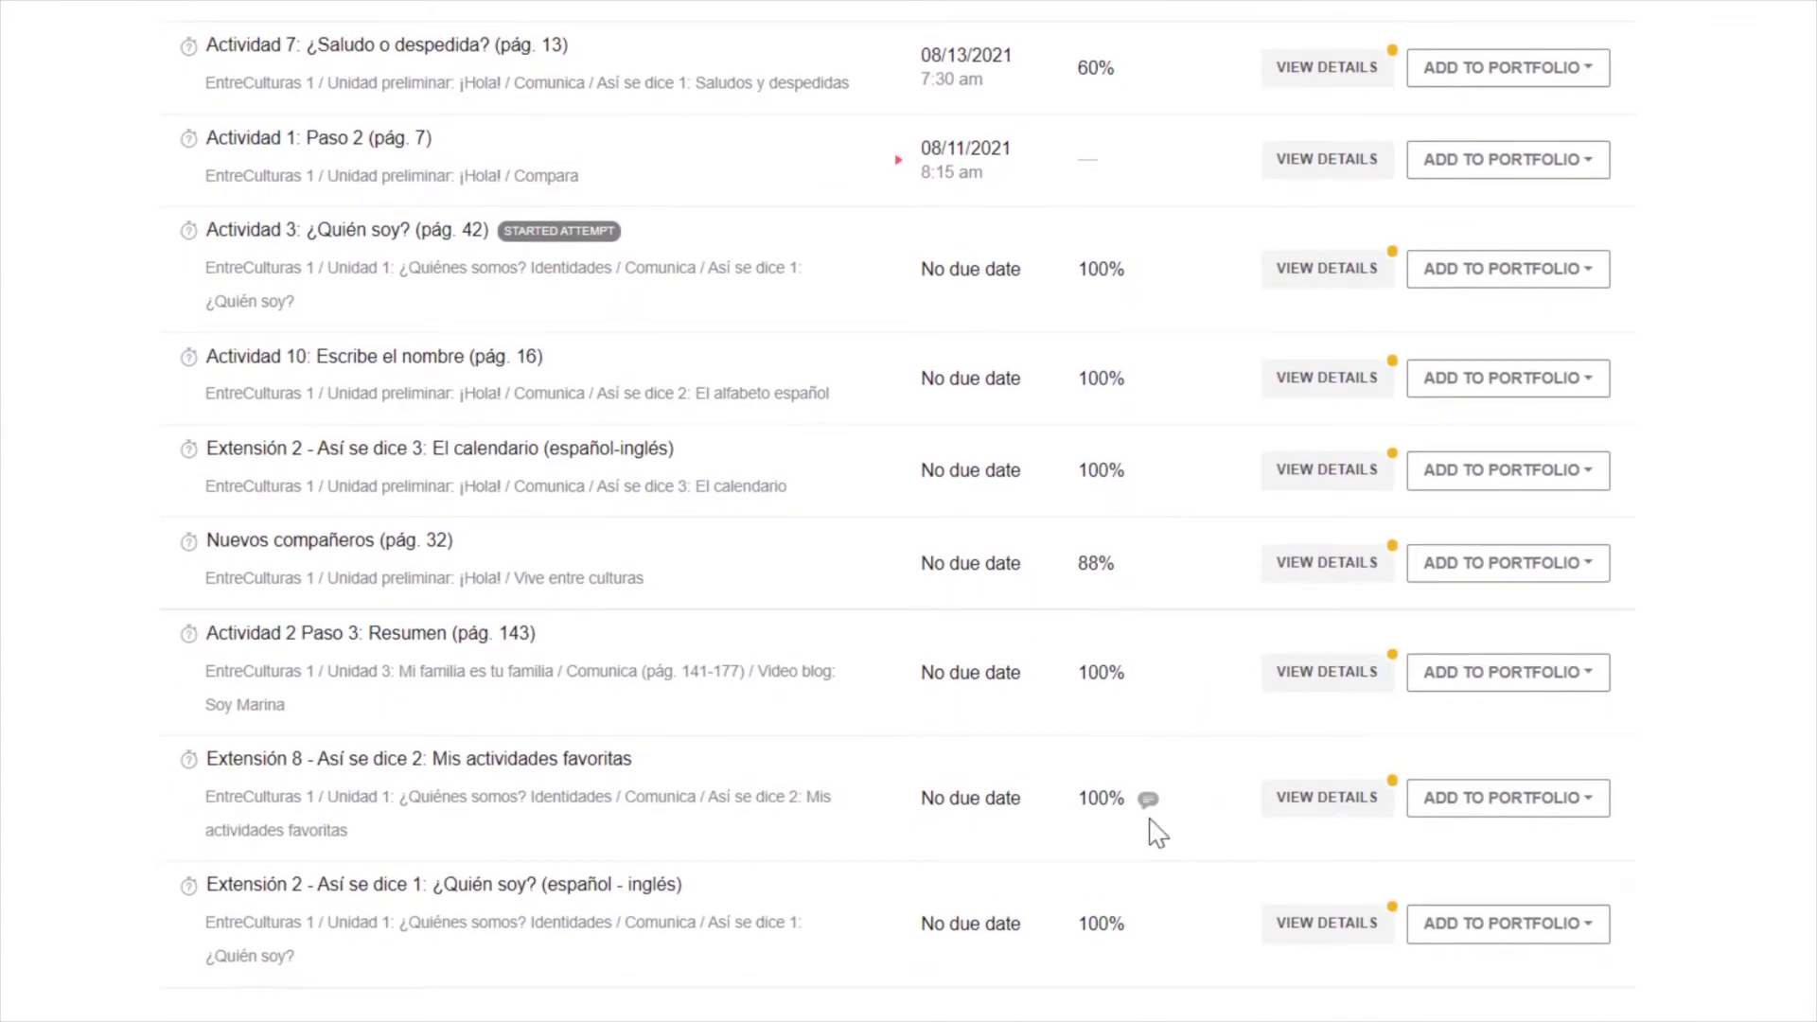
left_click(1322, 811)
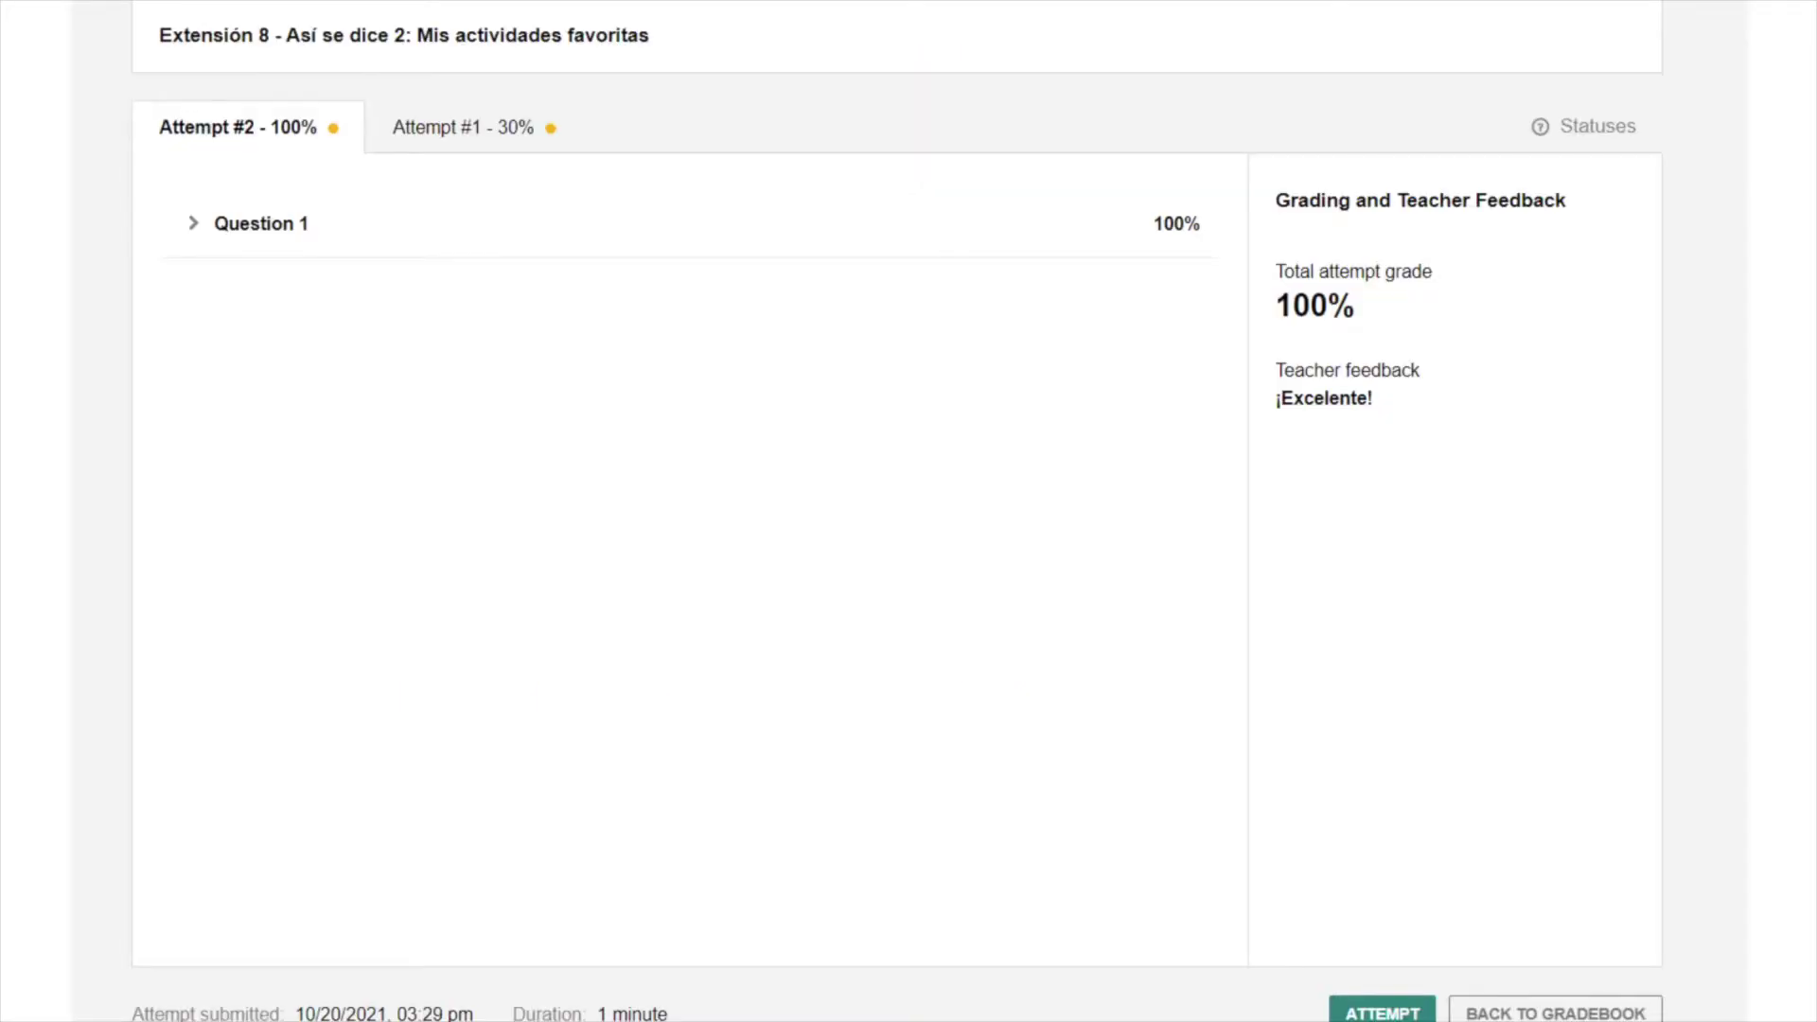
left_click(487, 133)
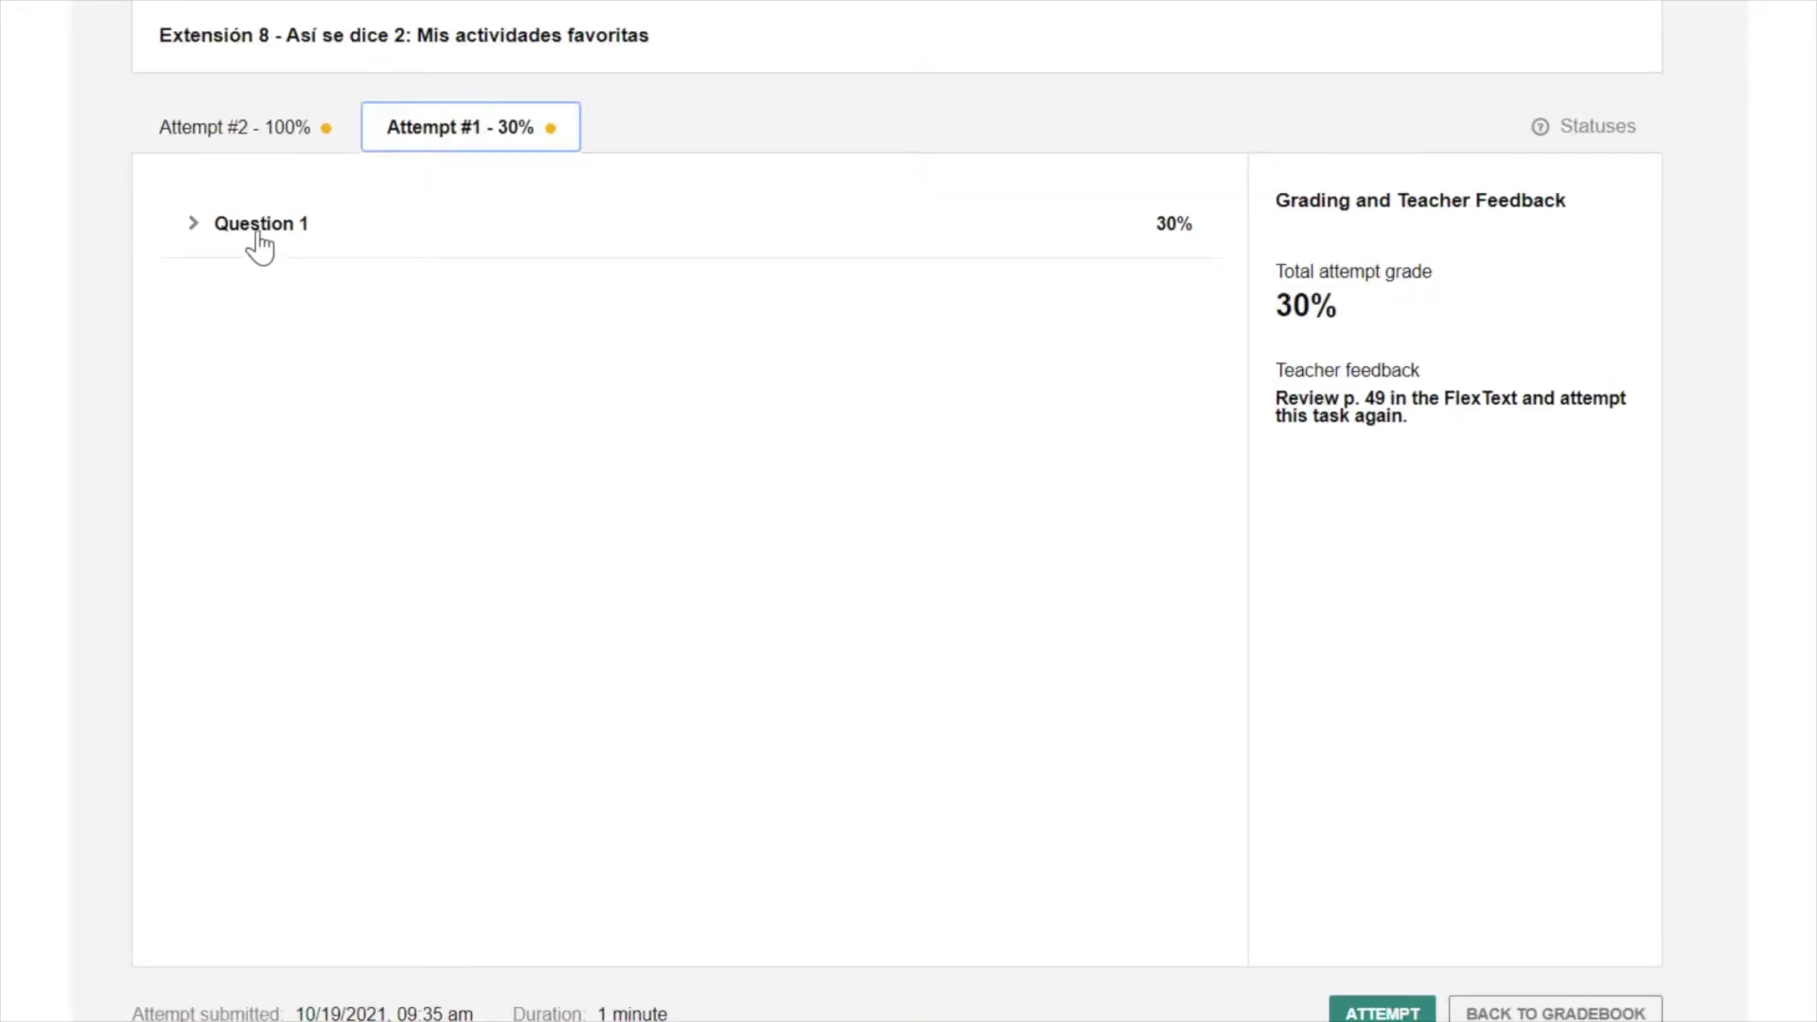
left_click(257, 245)
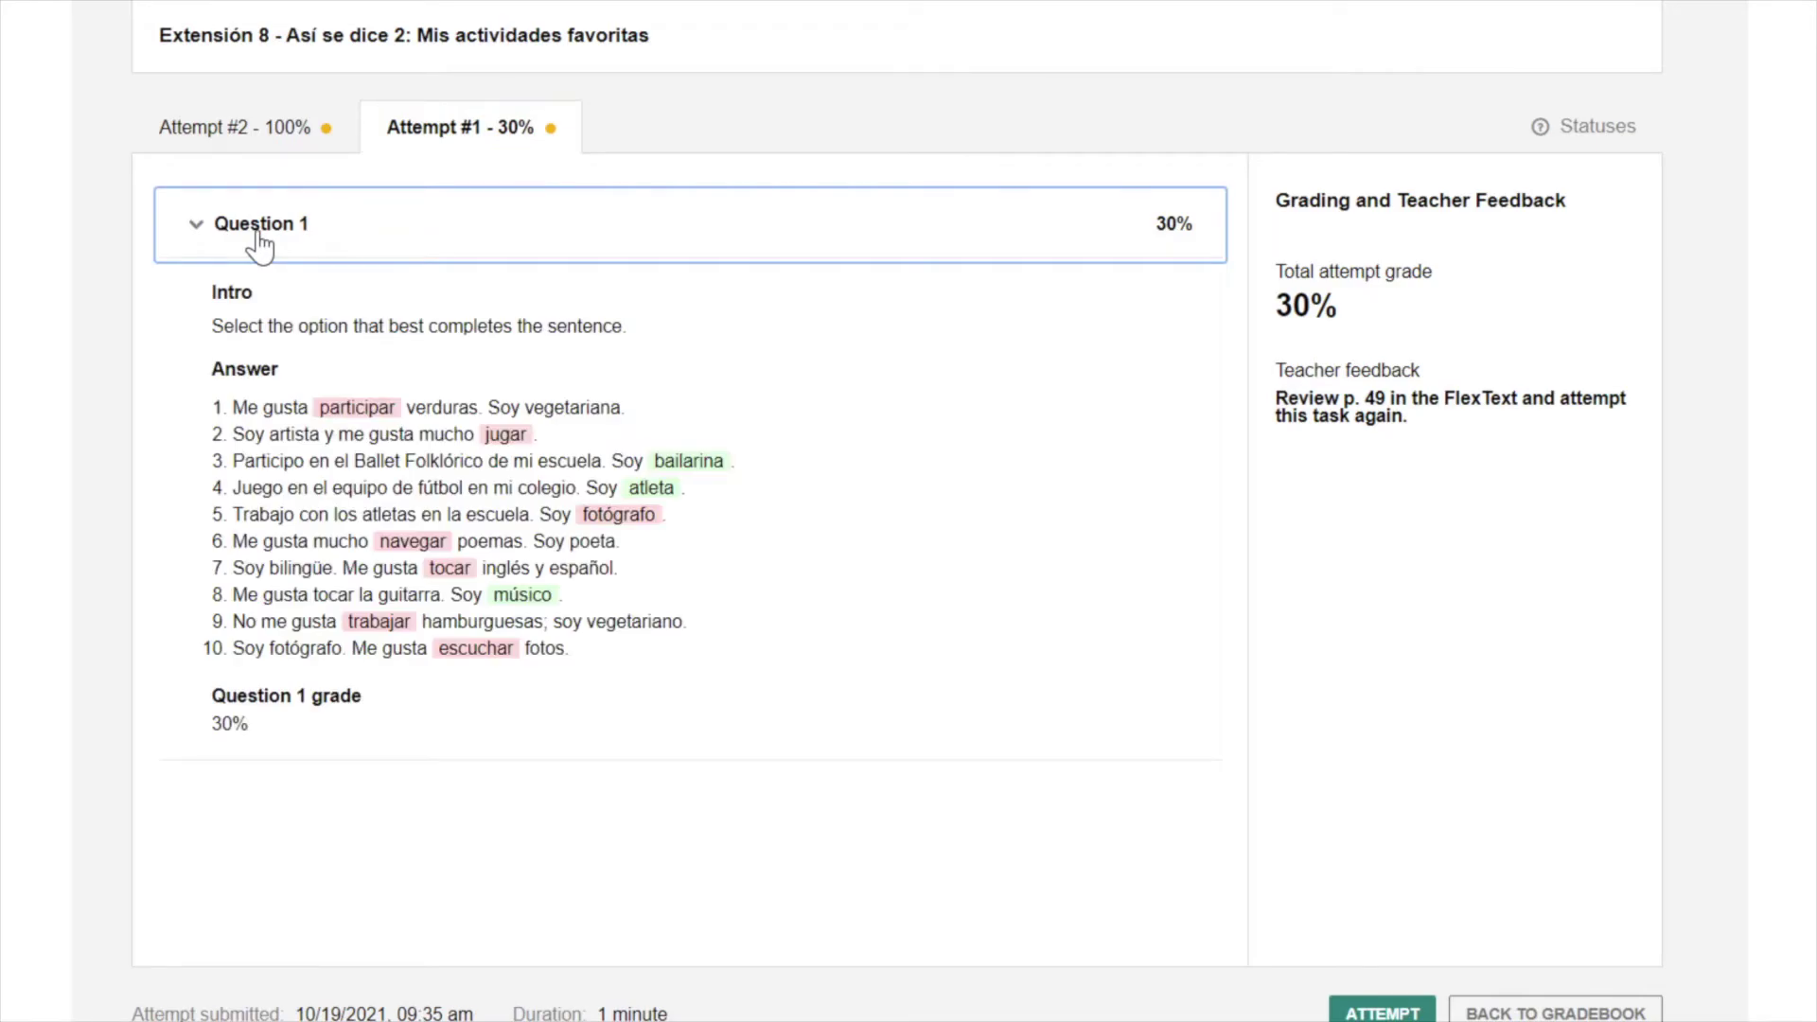
left_click(268, 134)
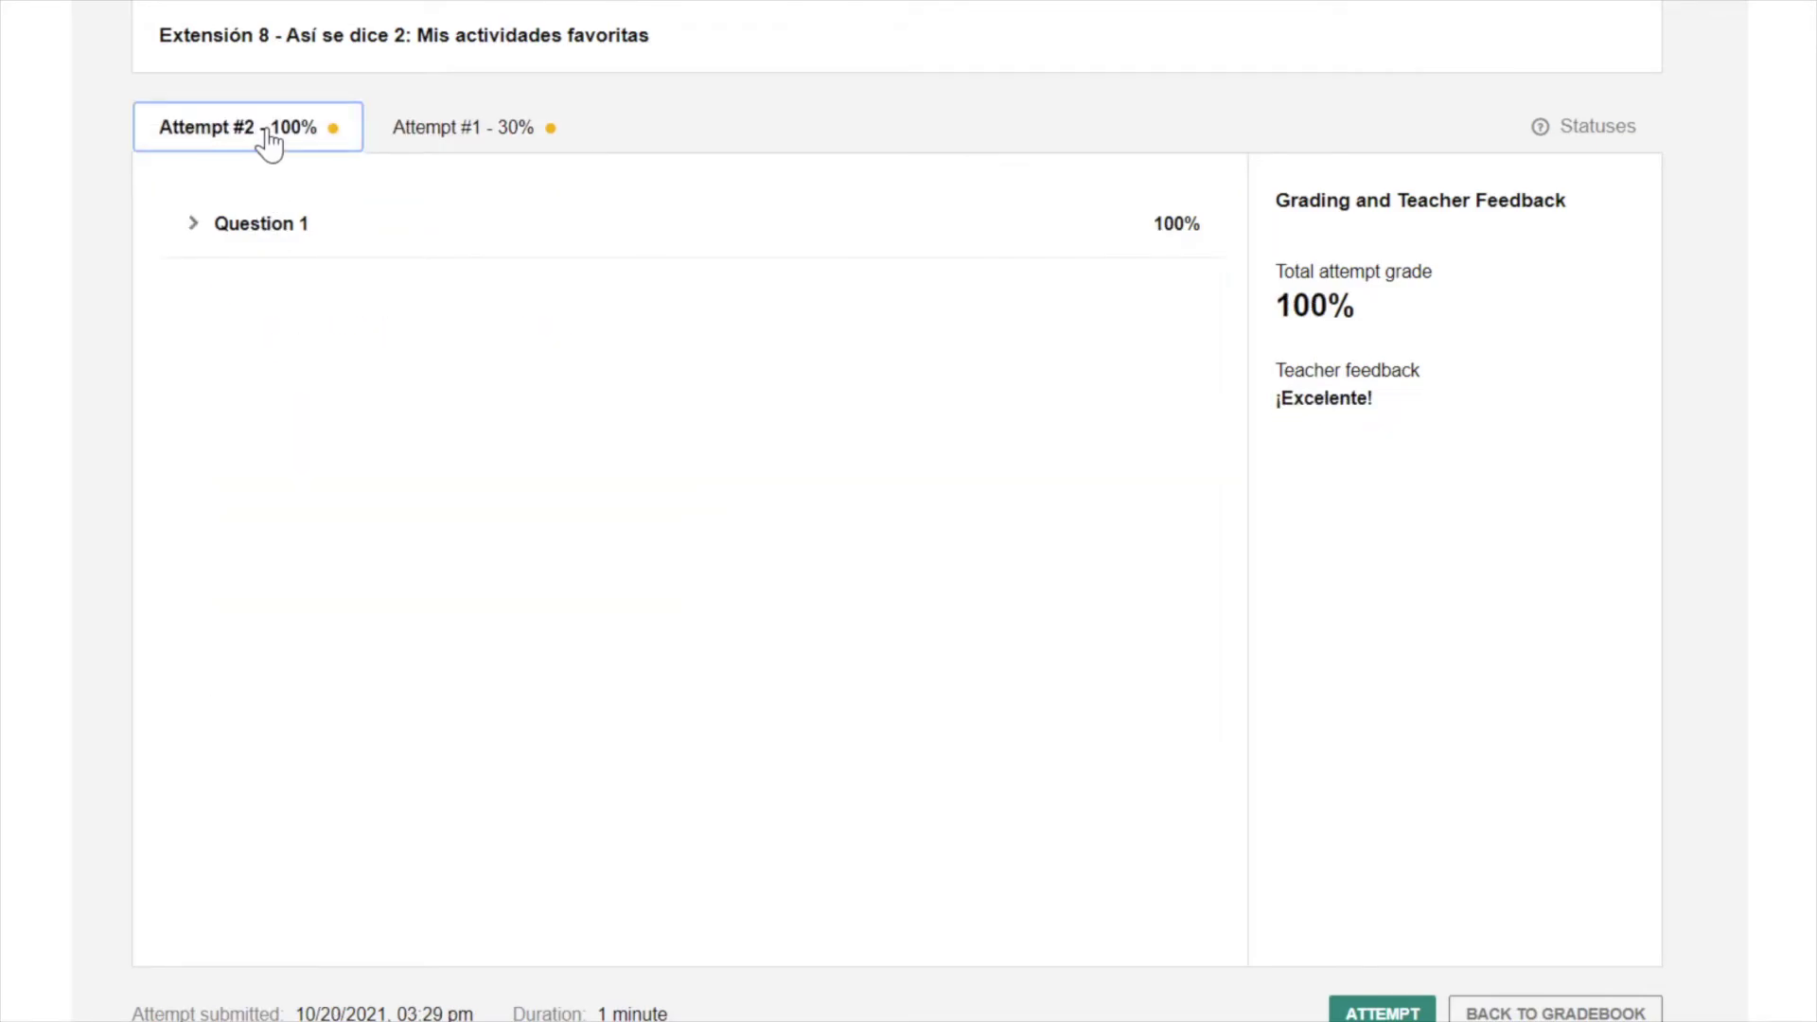
left_click(265, 227)
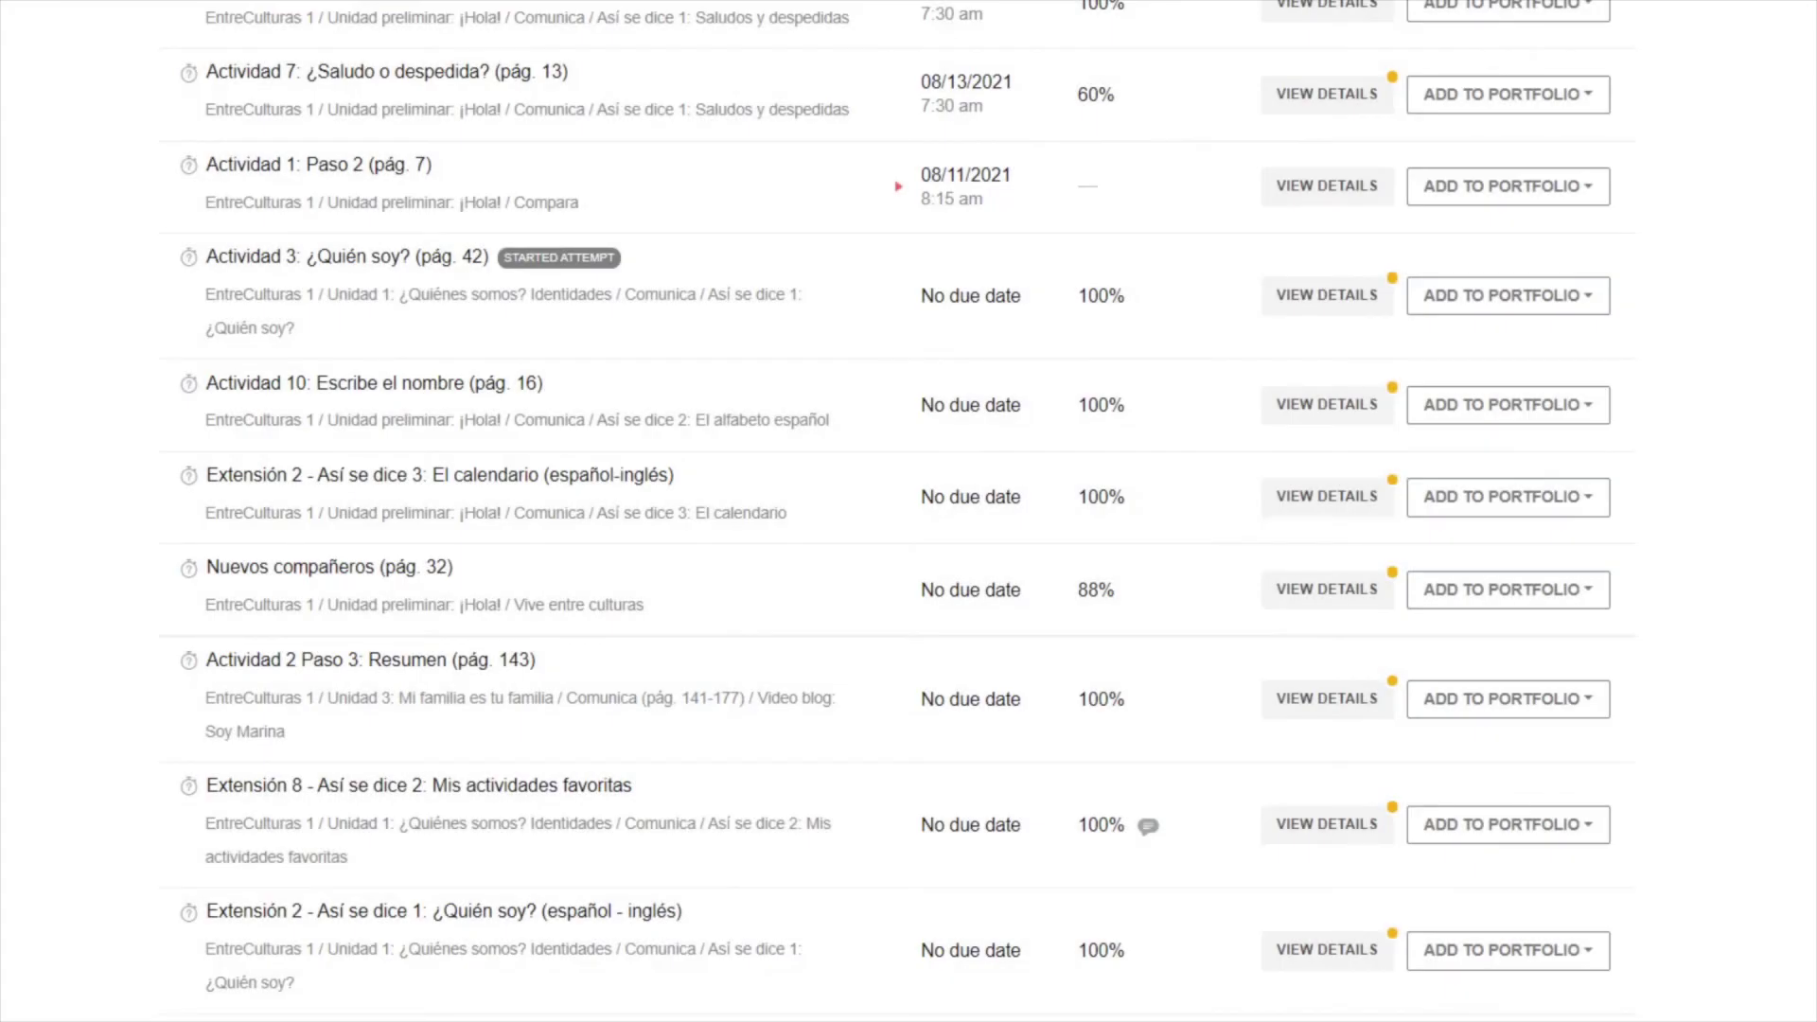
left_click(1563, 834)
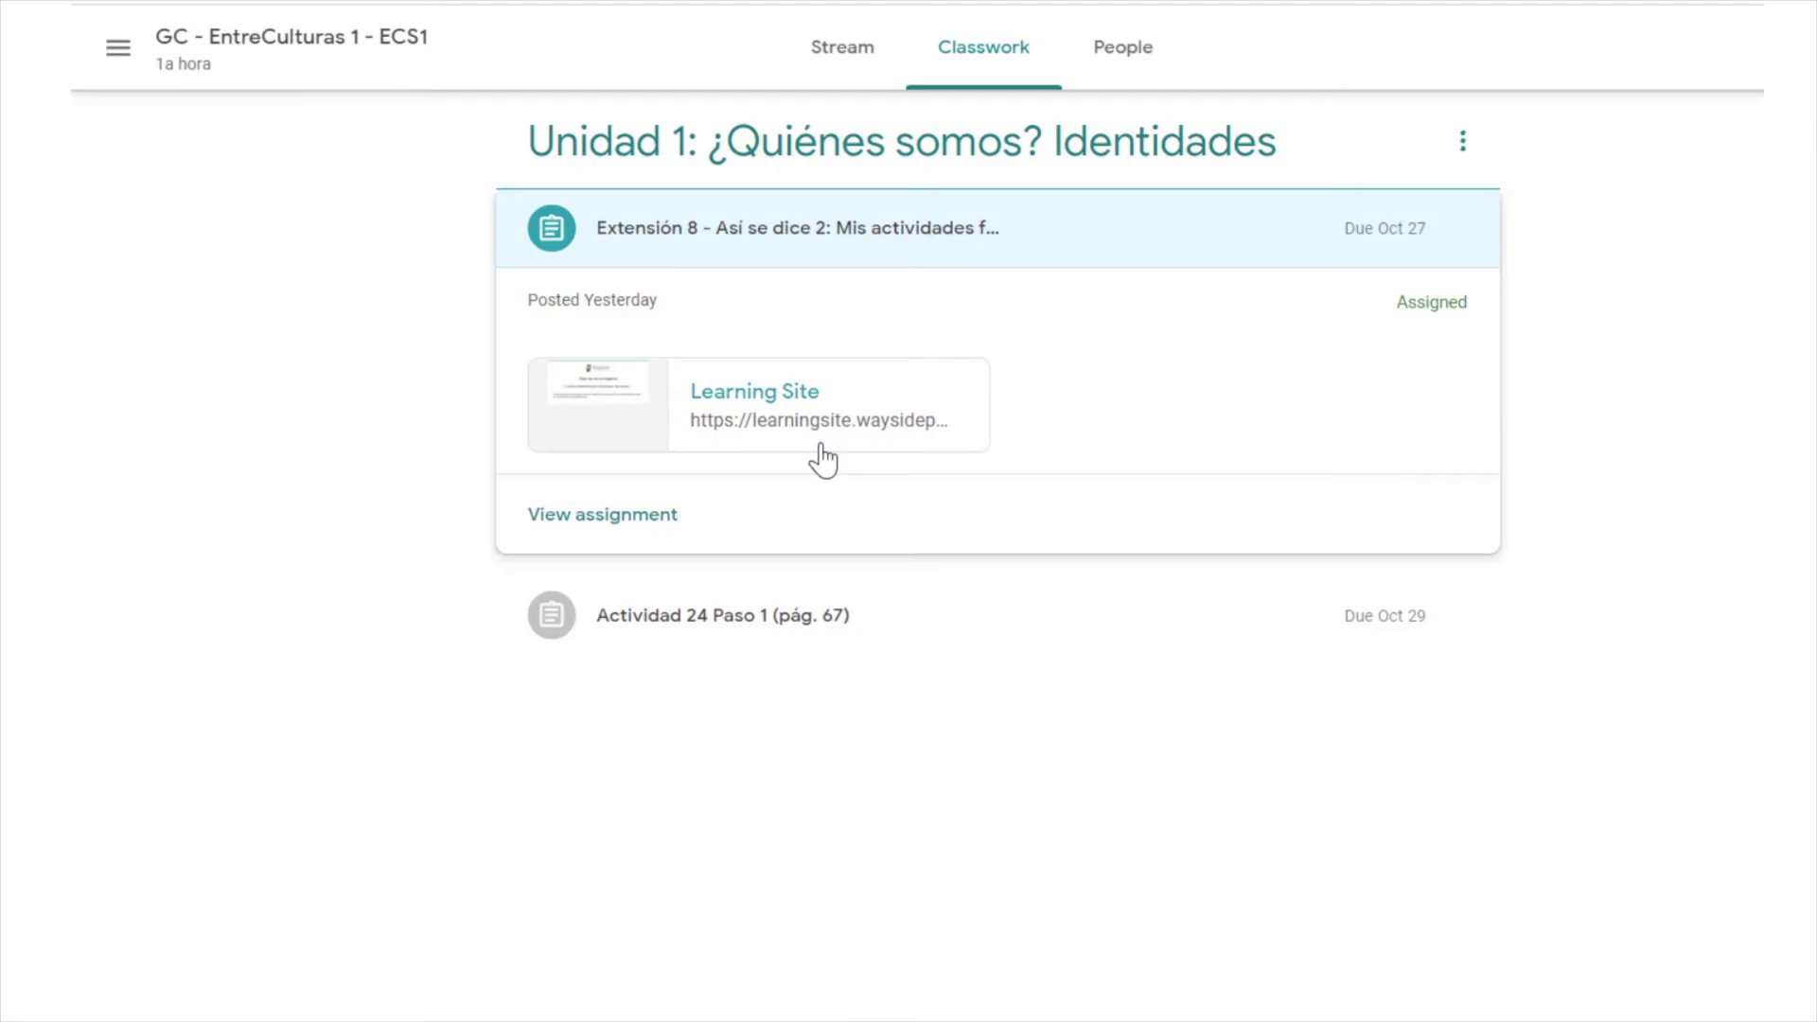
- Open the Extensión 8 activity from Classroom on the Learning Site and go to its grades
left_click(821, 446)
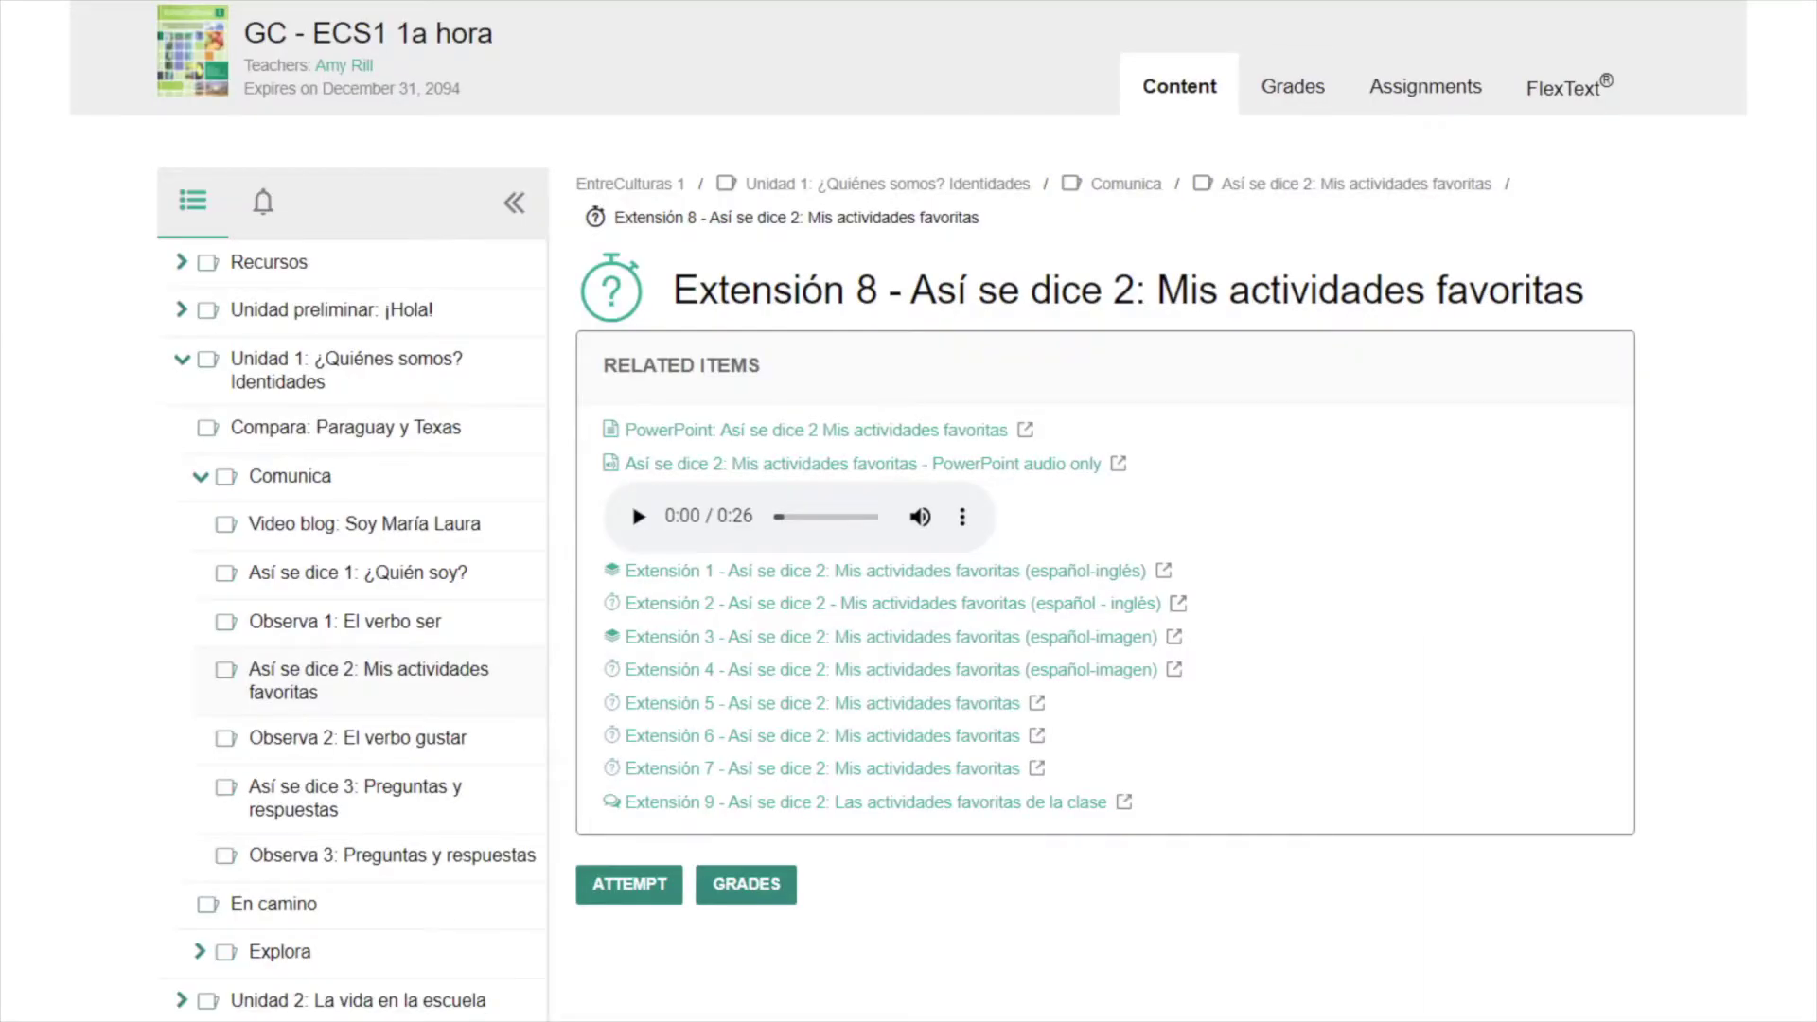
left_click(748, 907)
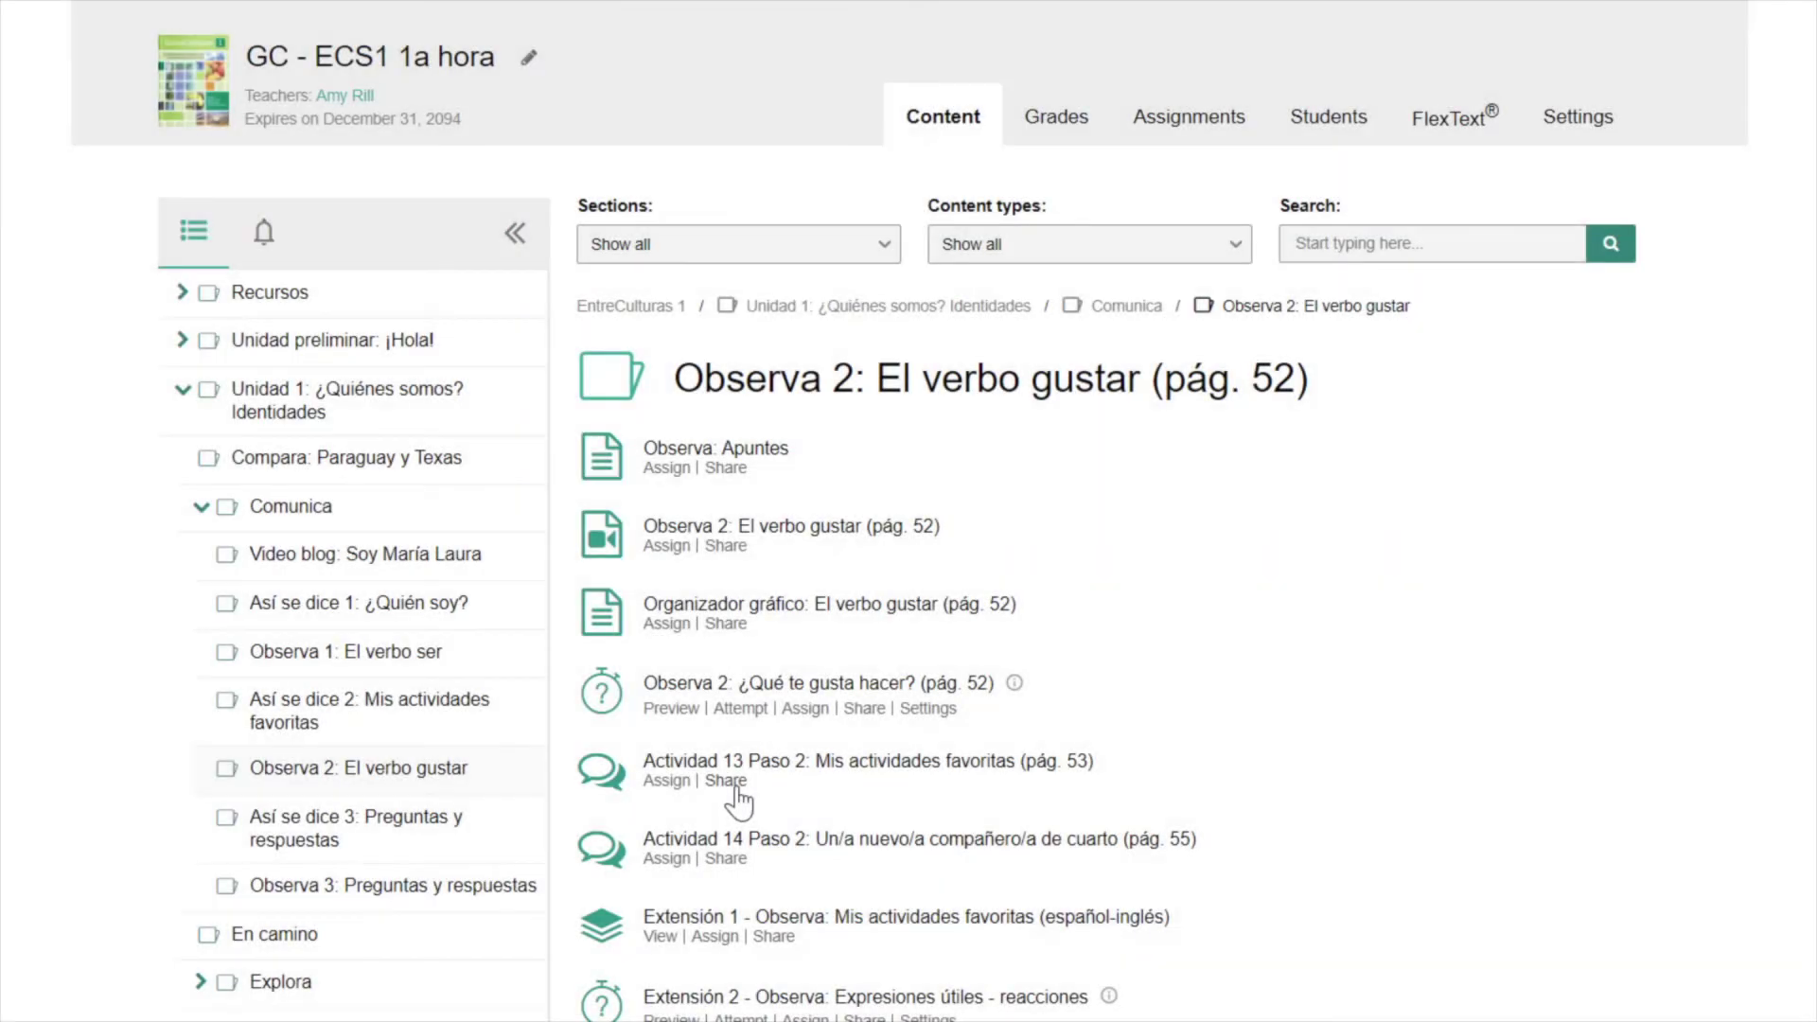
- Share Actividad 13 Paso 2 to Classroom and expand the new assignment to review its details
left_click(725, 782)
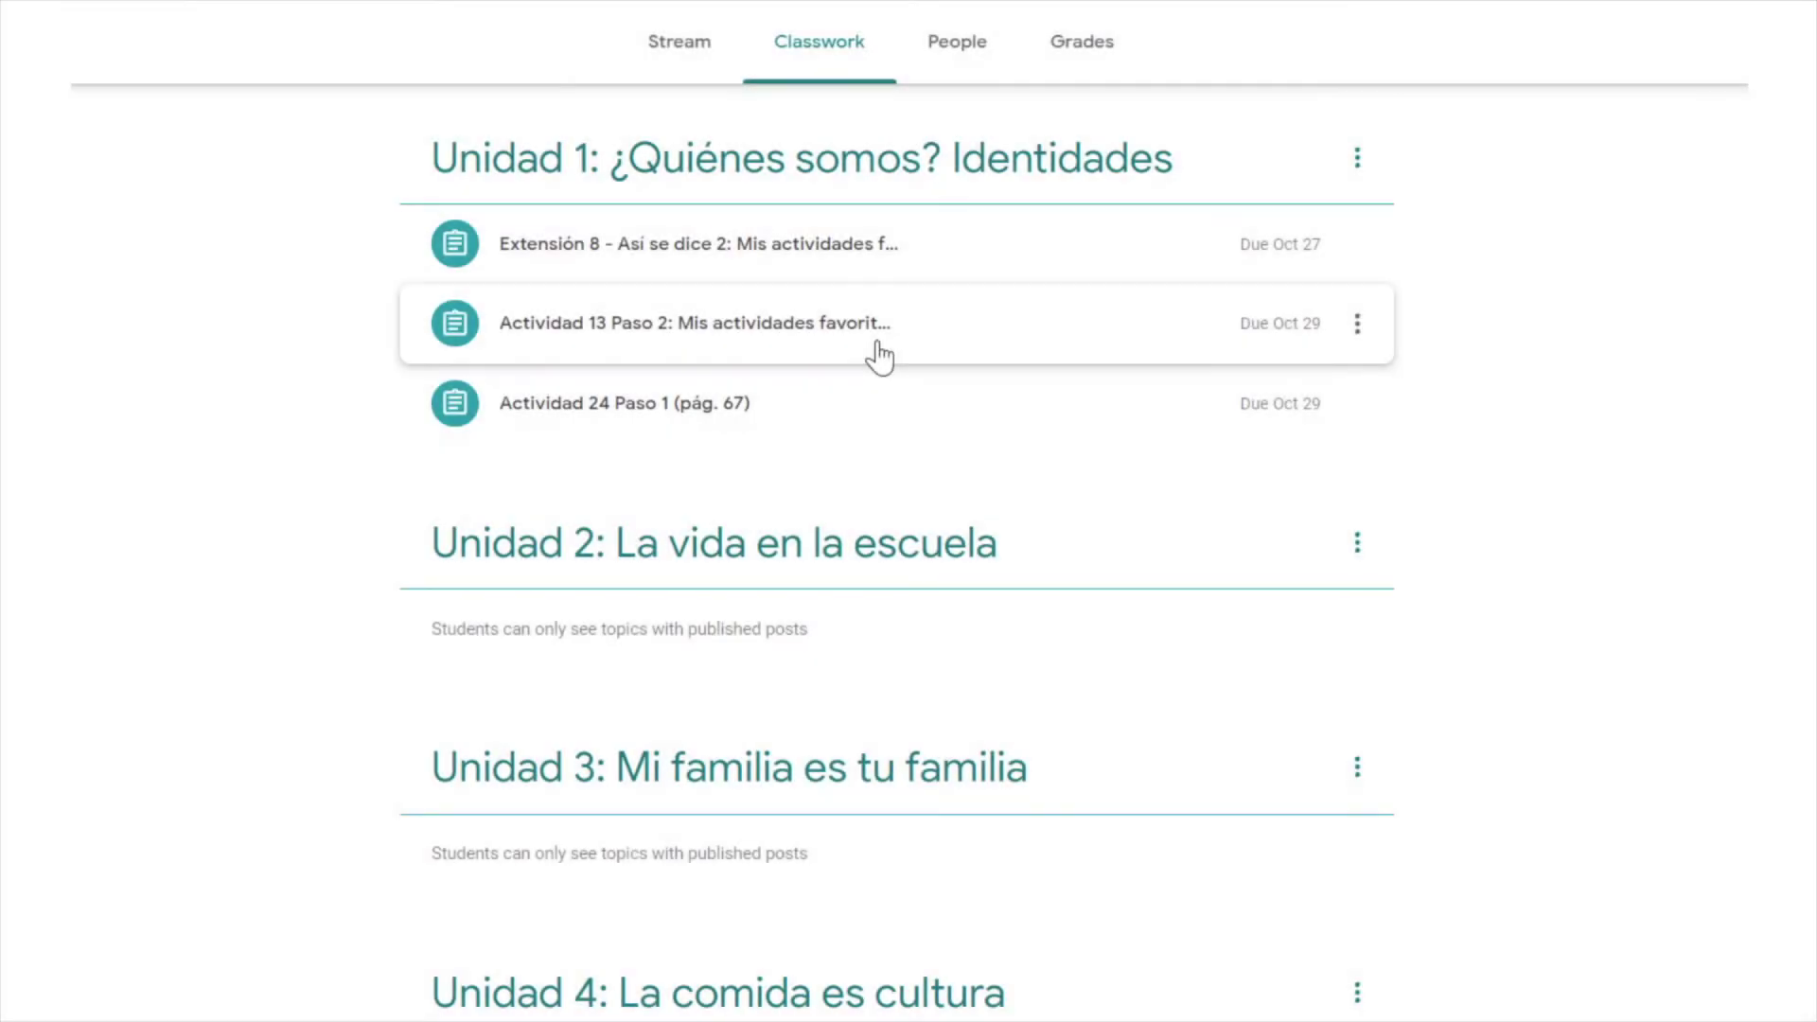
left_click(877, 346)
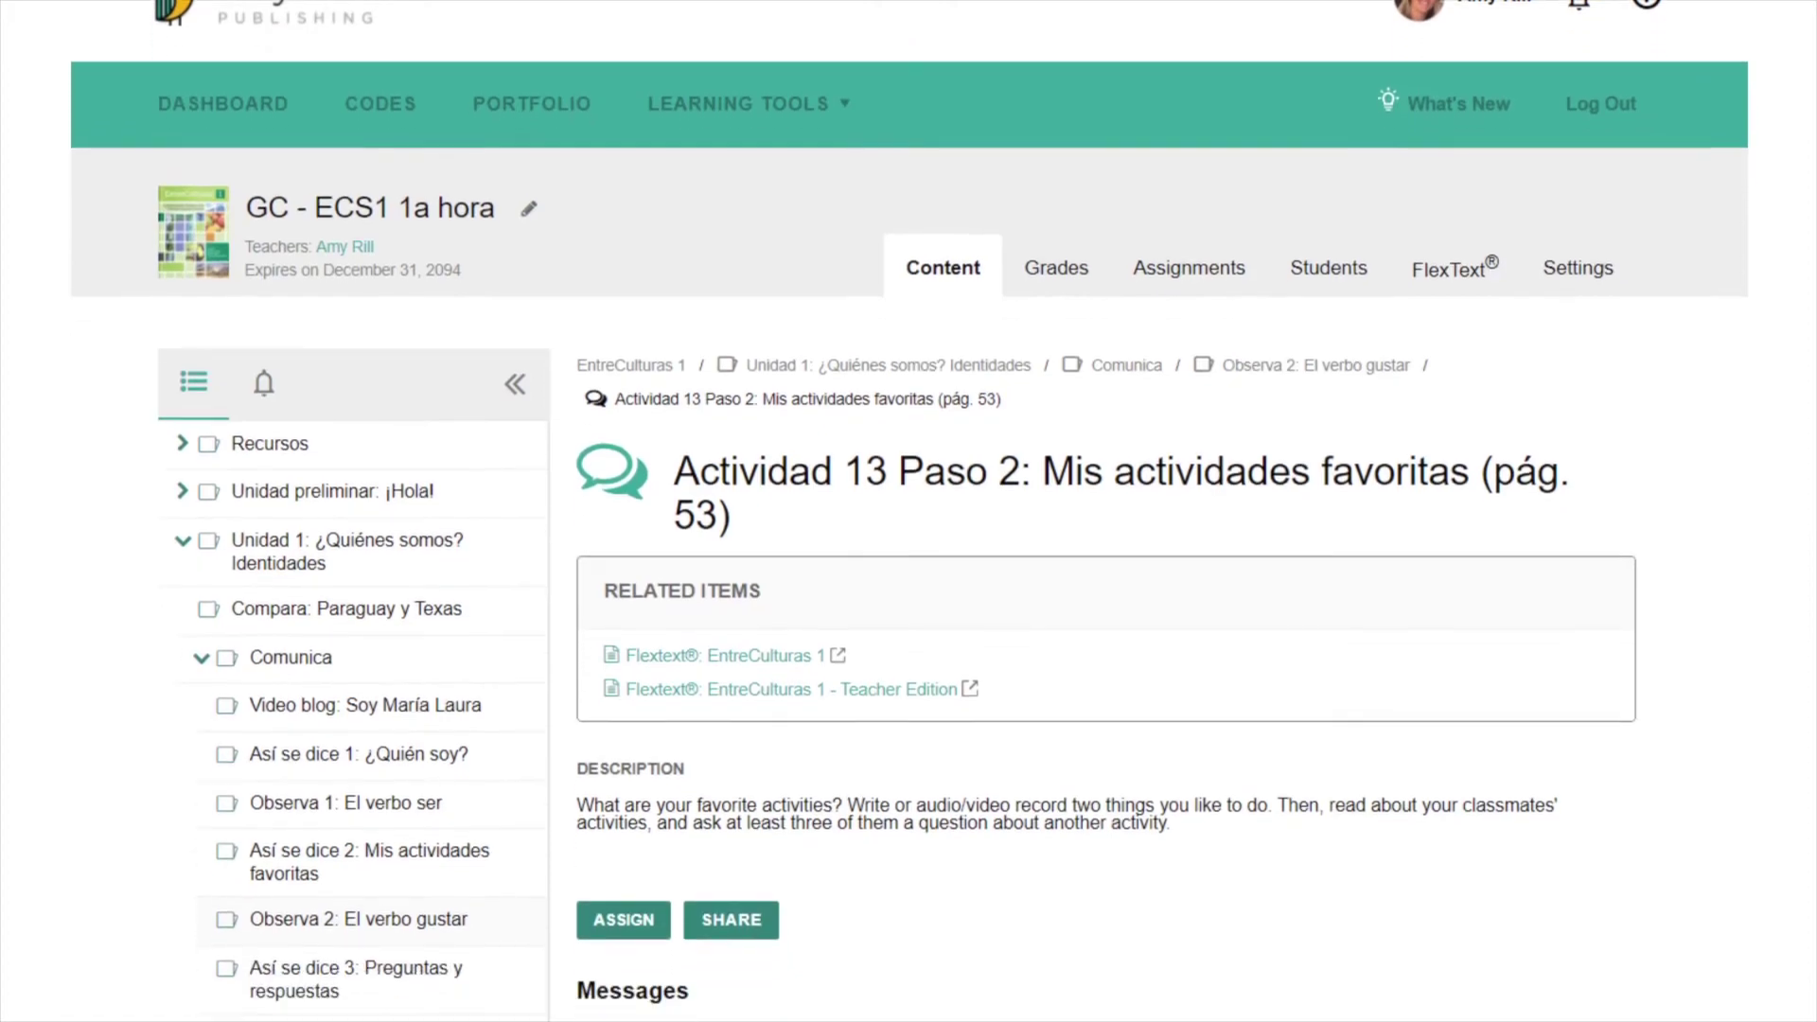
scroll(908, 511, "down", 10)
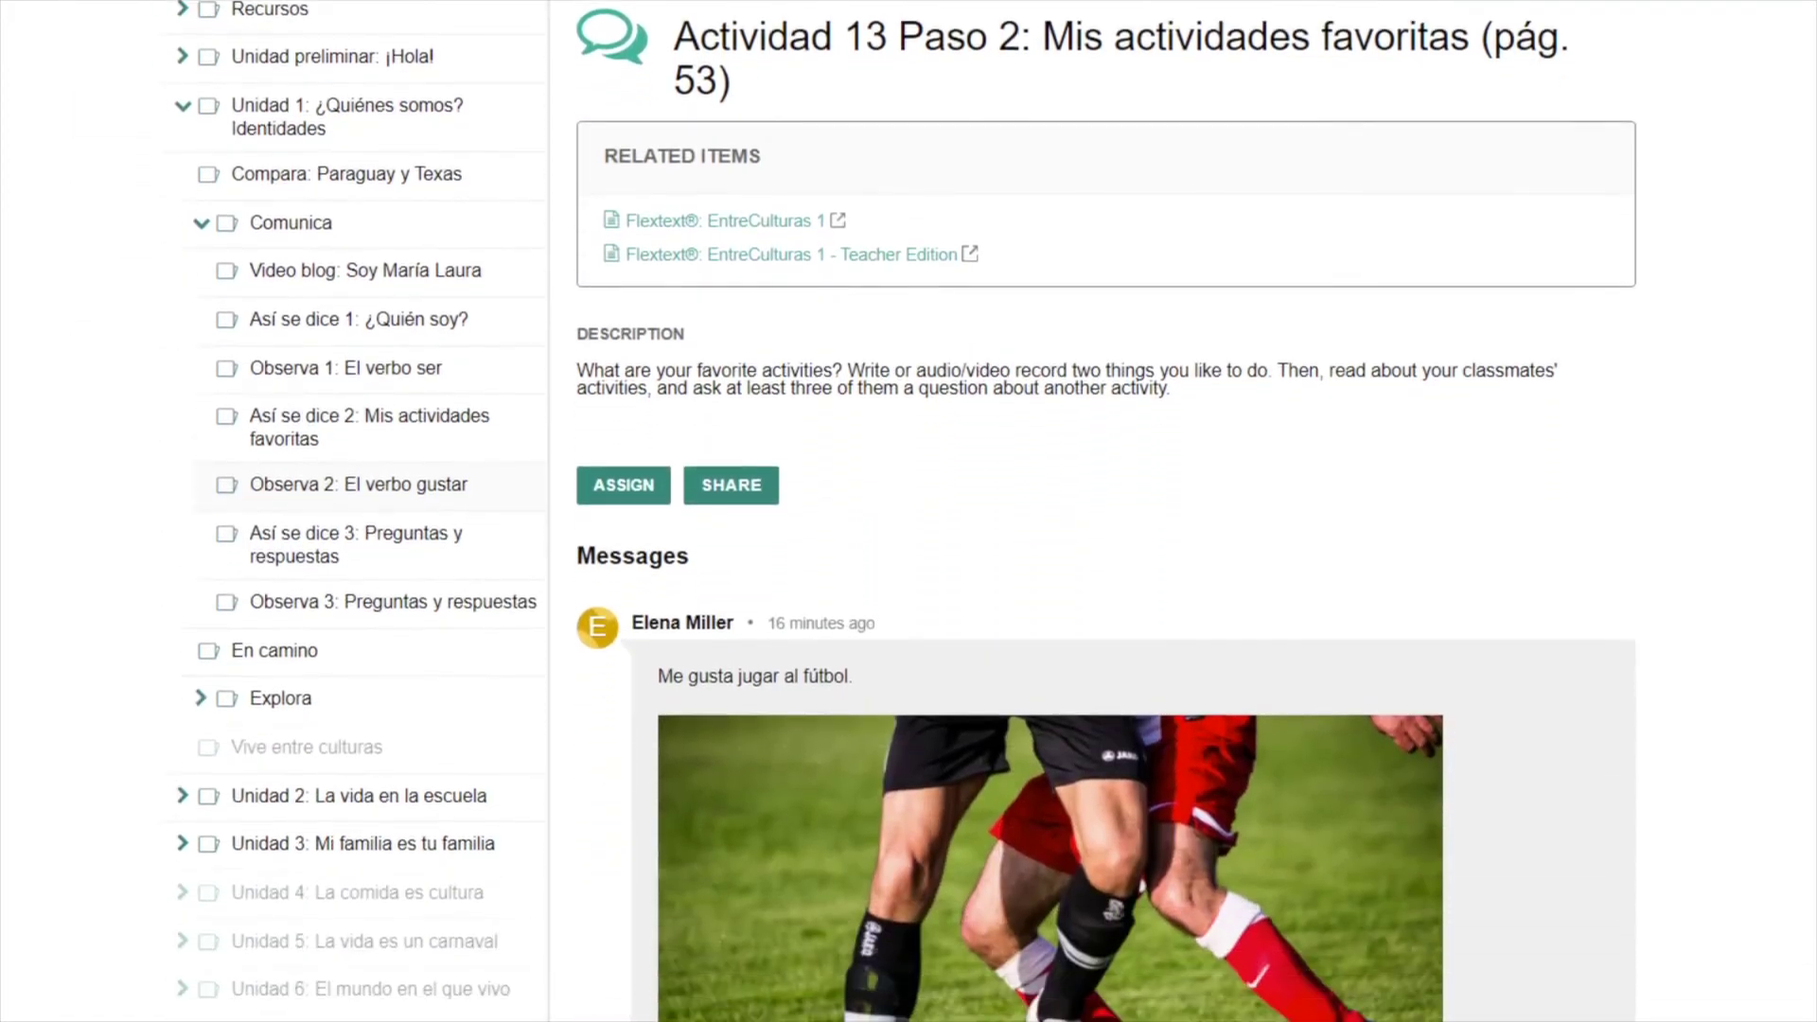
scroll(908, 511, "down", 12)
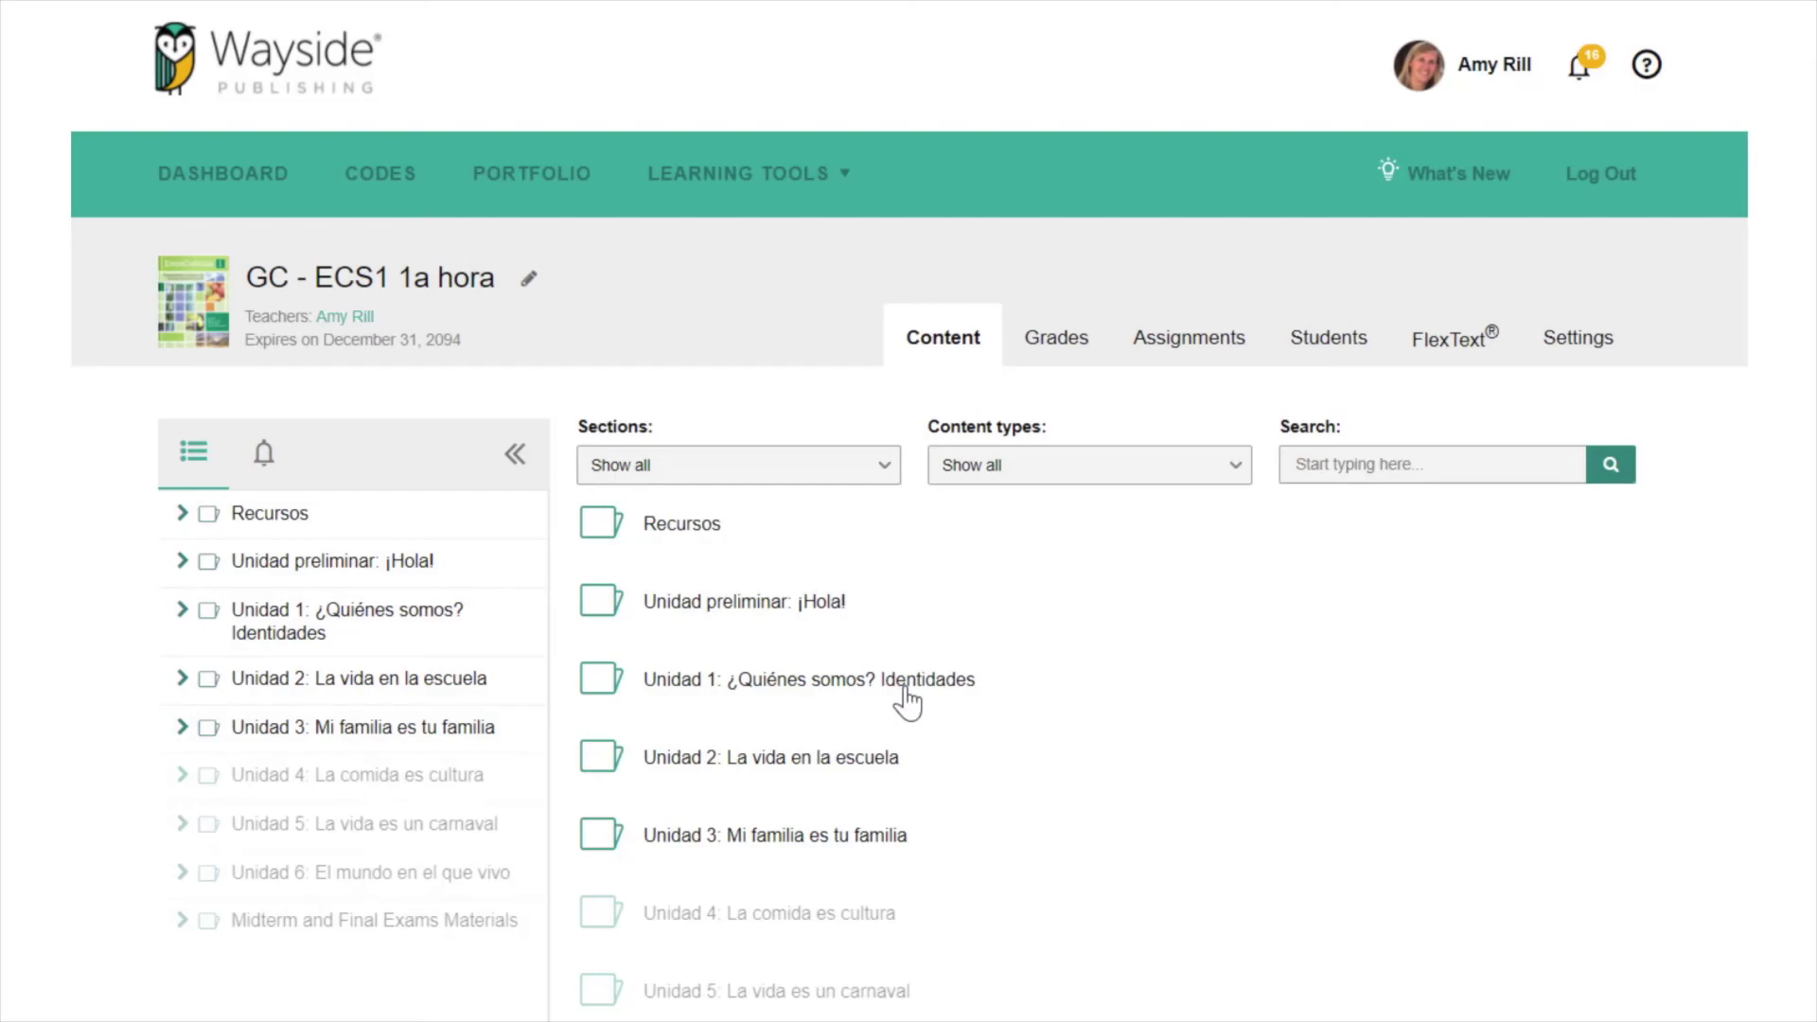
left_click(906, 699)
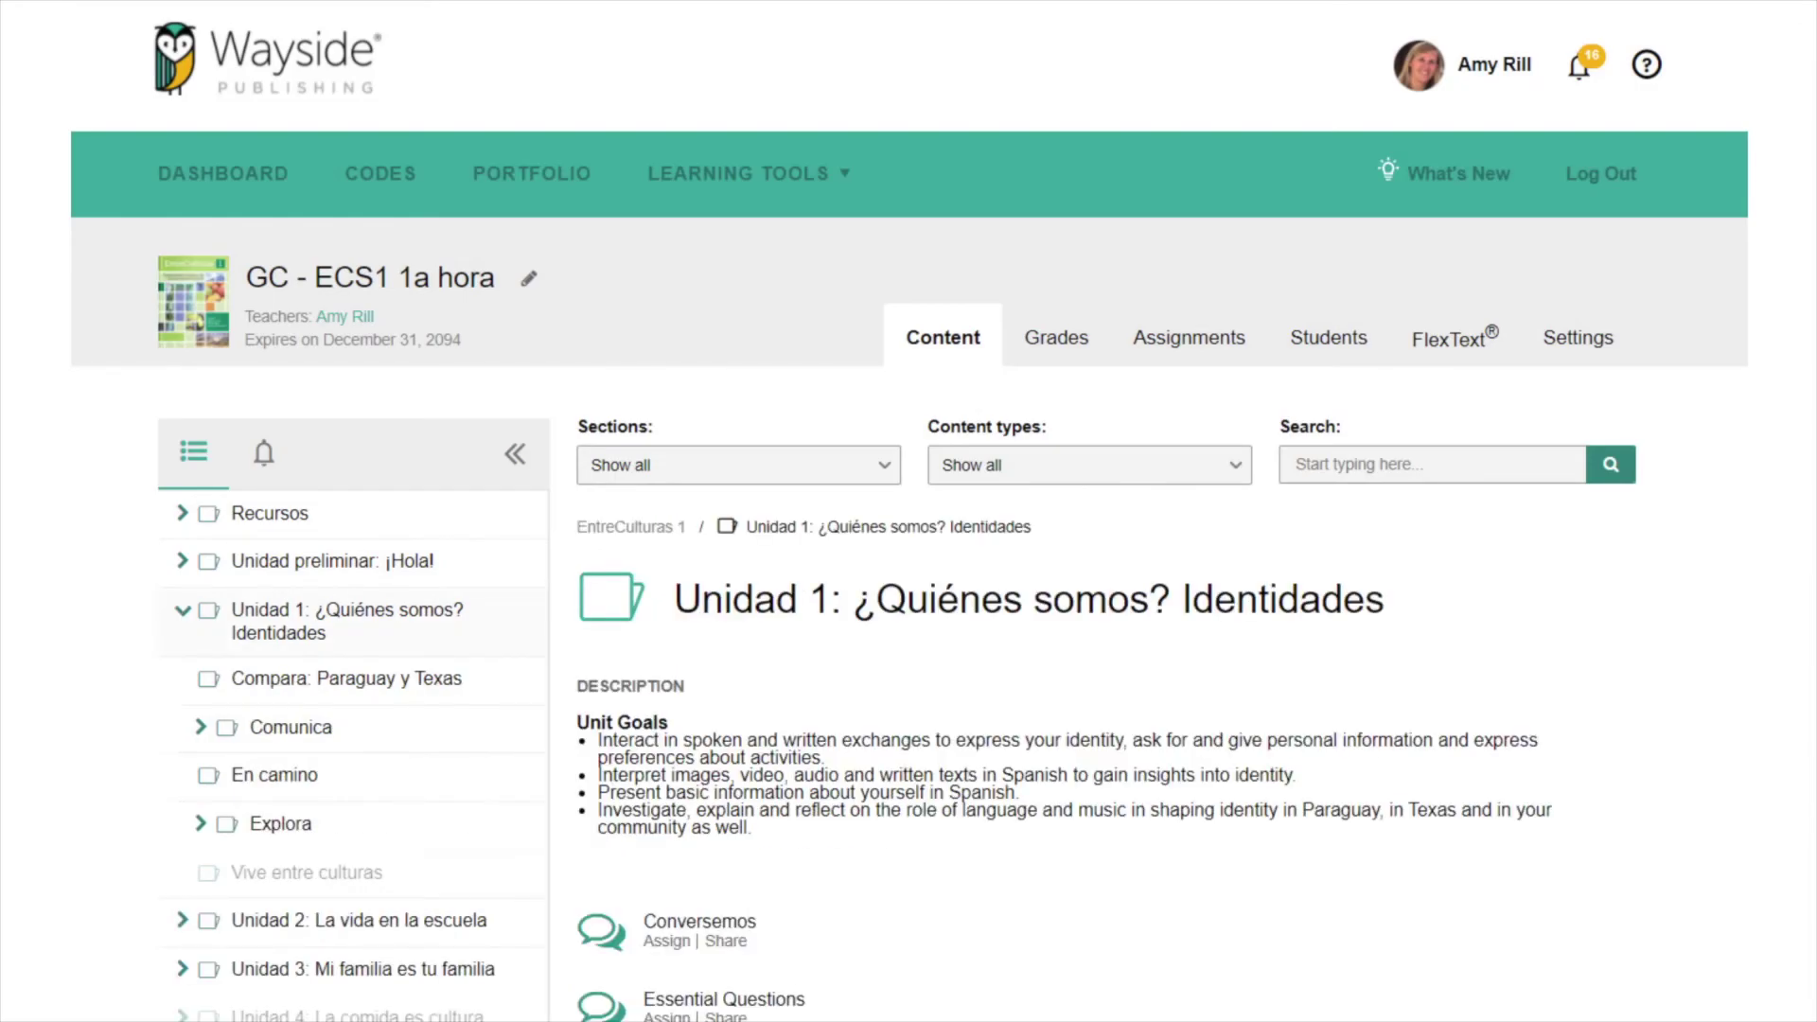
scroll(712, 663, "down", 5)
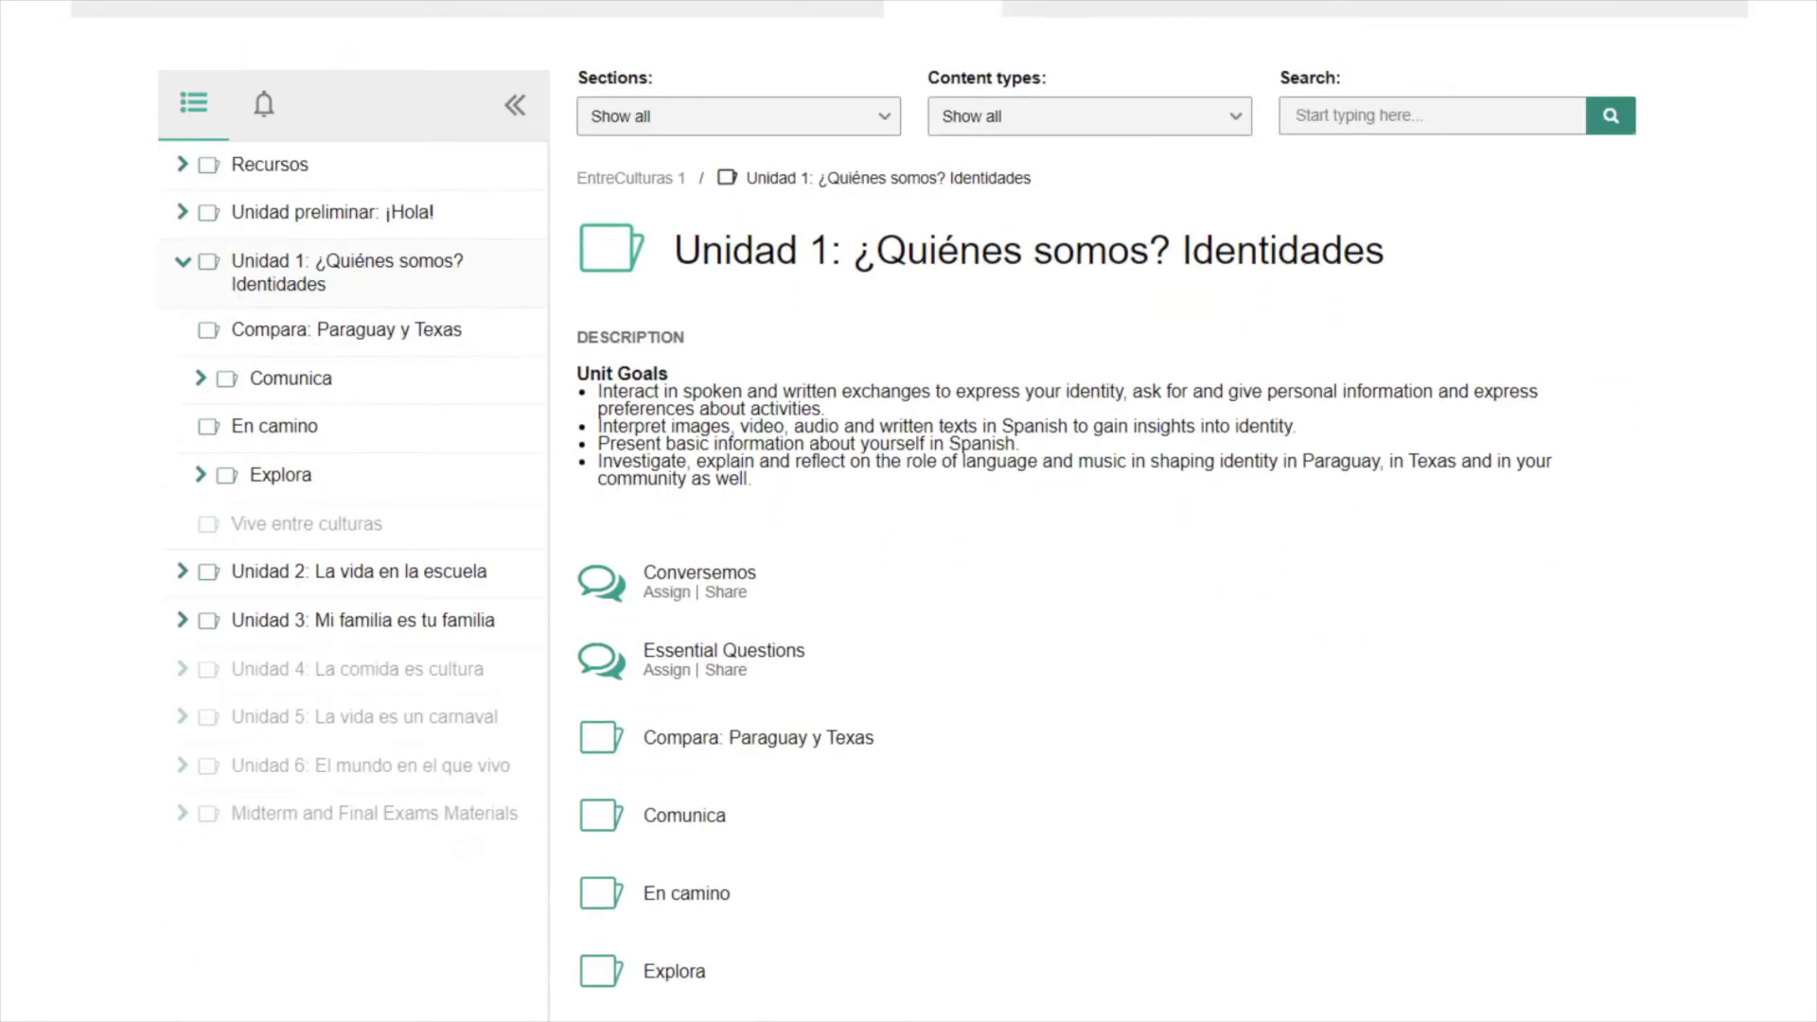
left_click(712, 653)
scroll(712, 654, "down", 4)
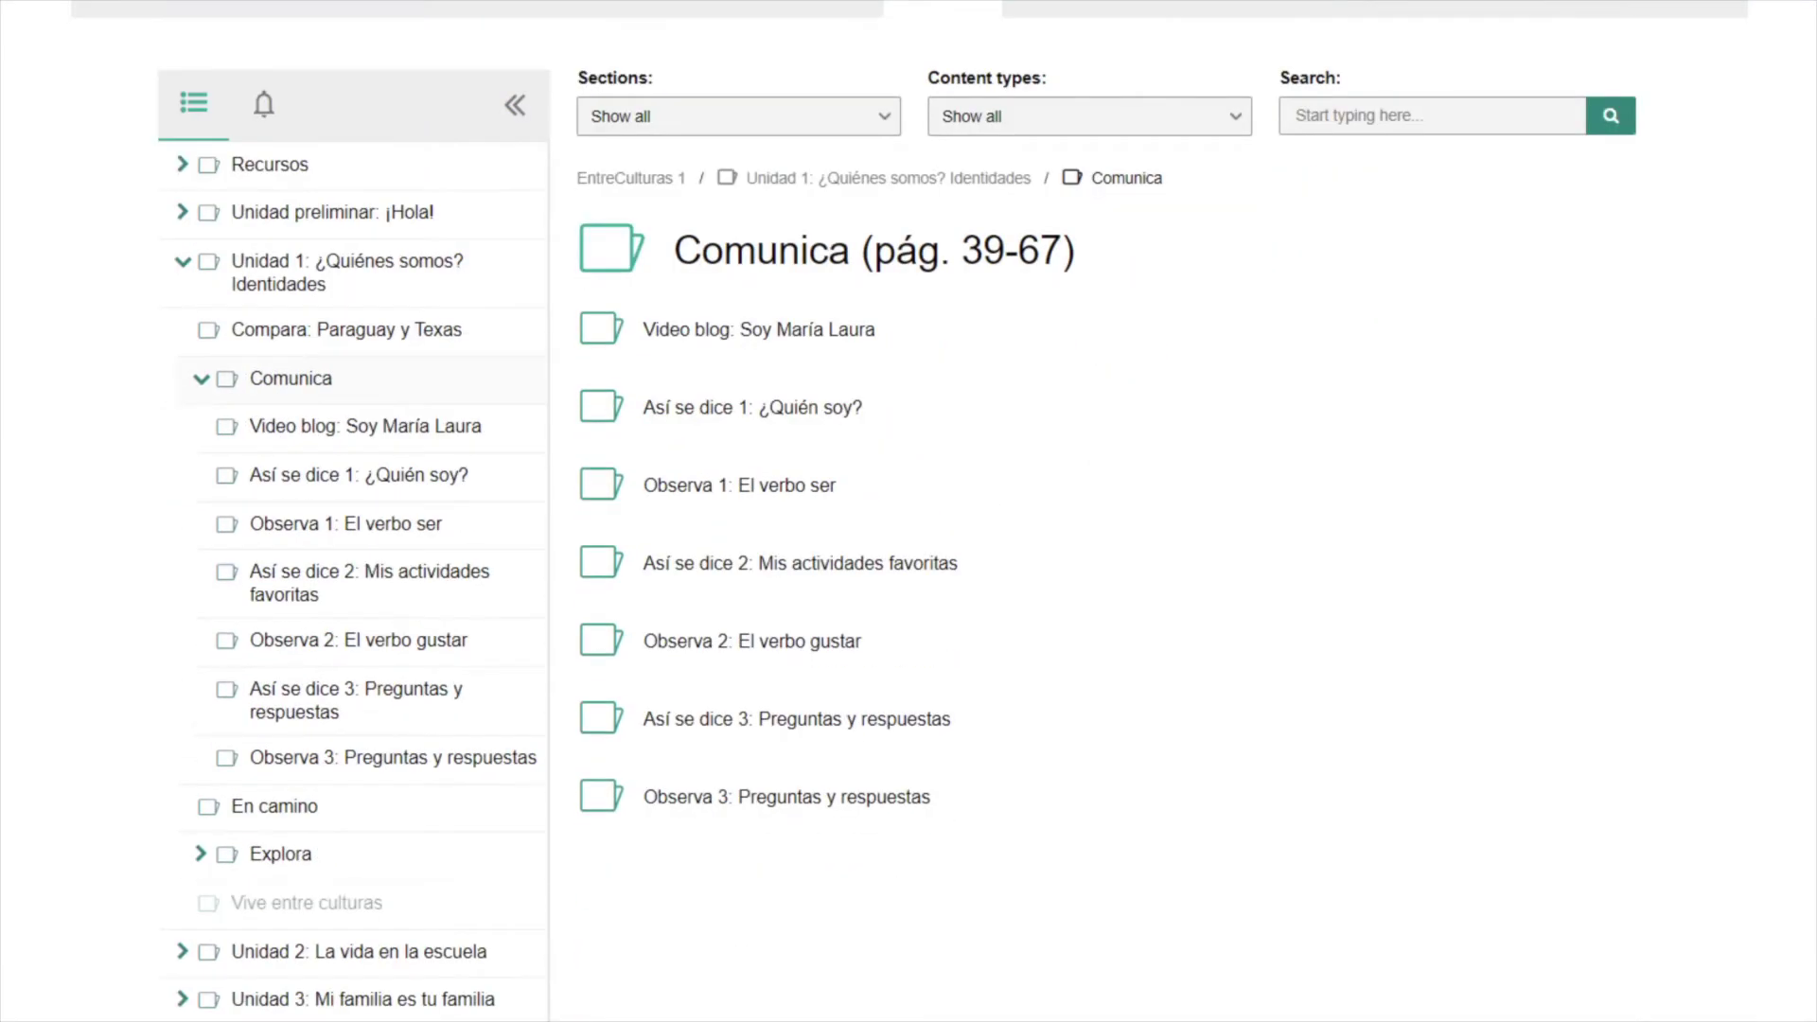
left_click(842, 653)
scroll(1008, 663, "down", 2)
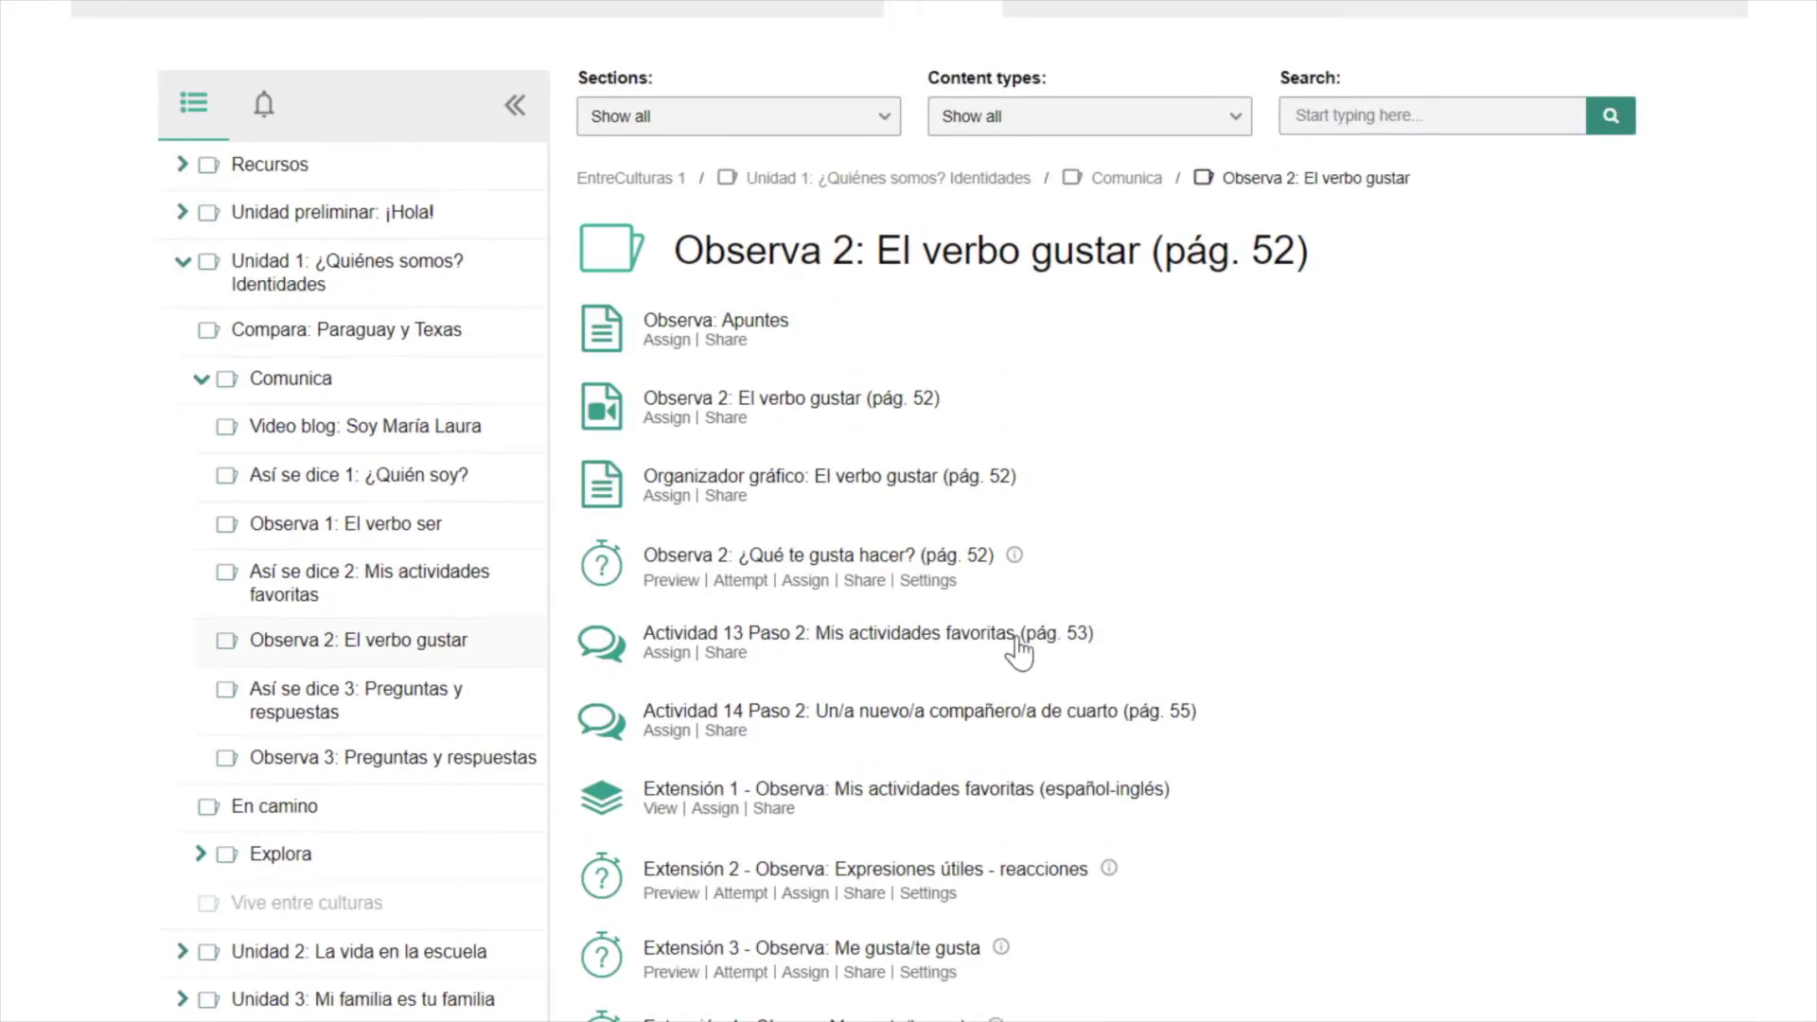
left_click(1011, 639)
scroll(1088, 568, "down", 15)
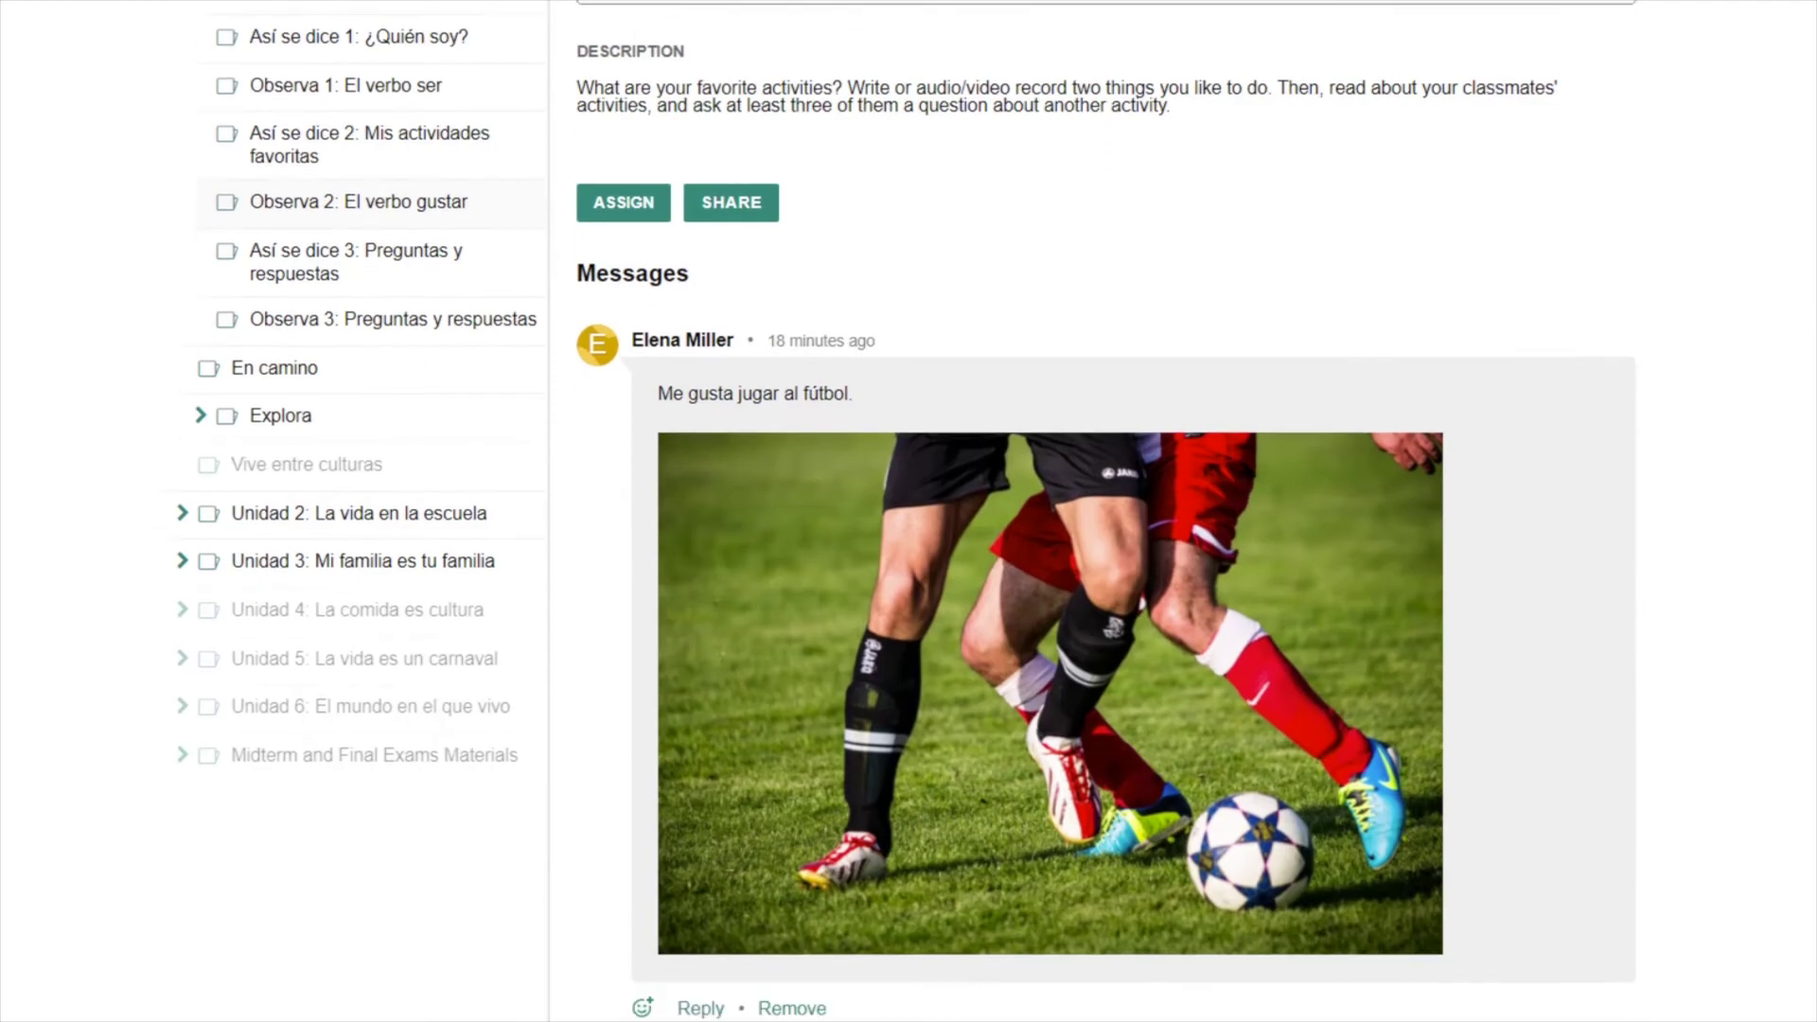
scroll(1088, 567, "down", 5)
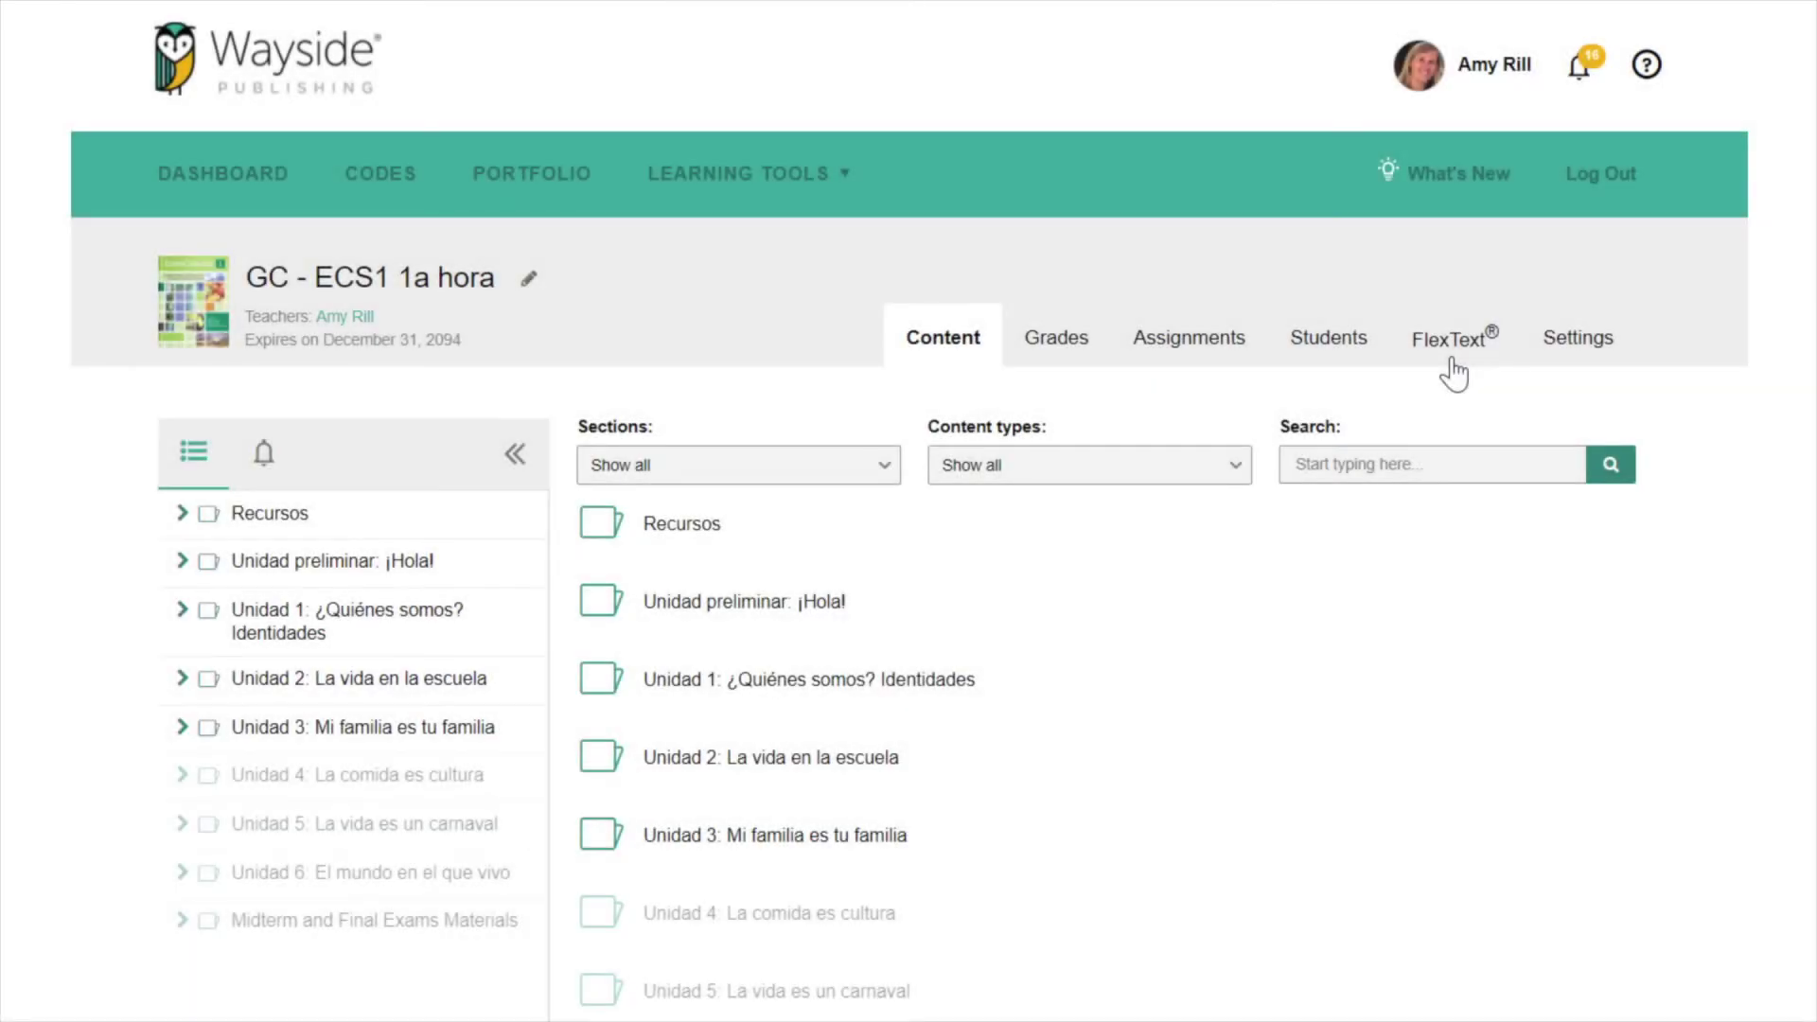
- Open the Actividad 13 Paso 2 forum from Paso 2's related items in the FlexText Observa 2 textbook
left_click(1453, 365)
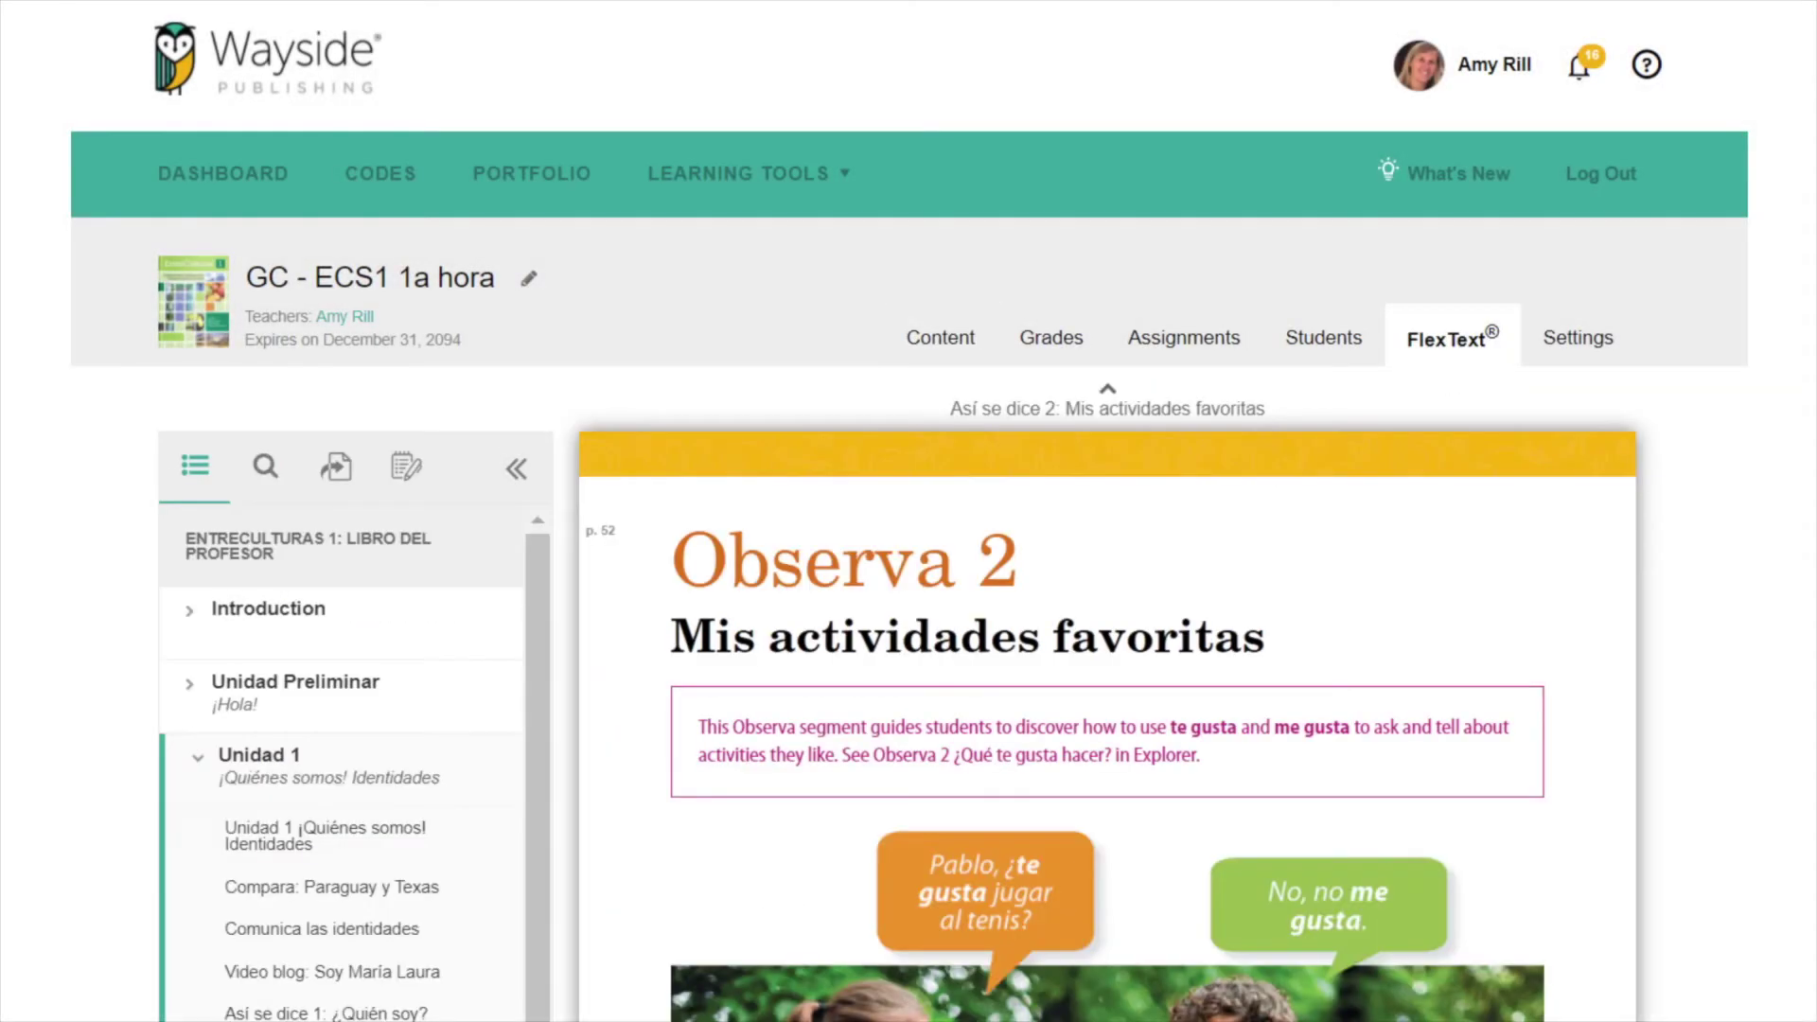
scroll(1107, 567, "down", 15)
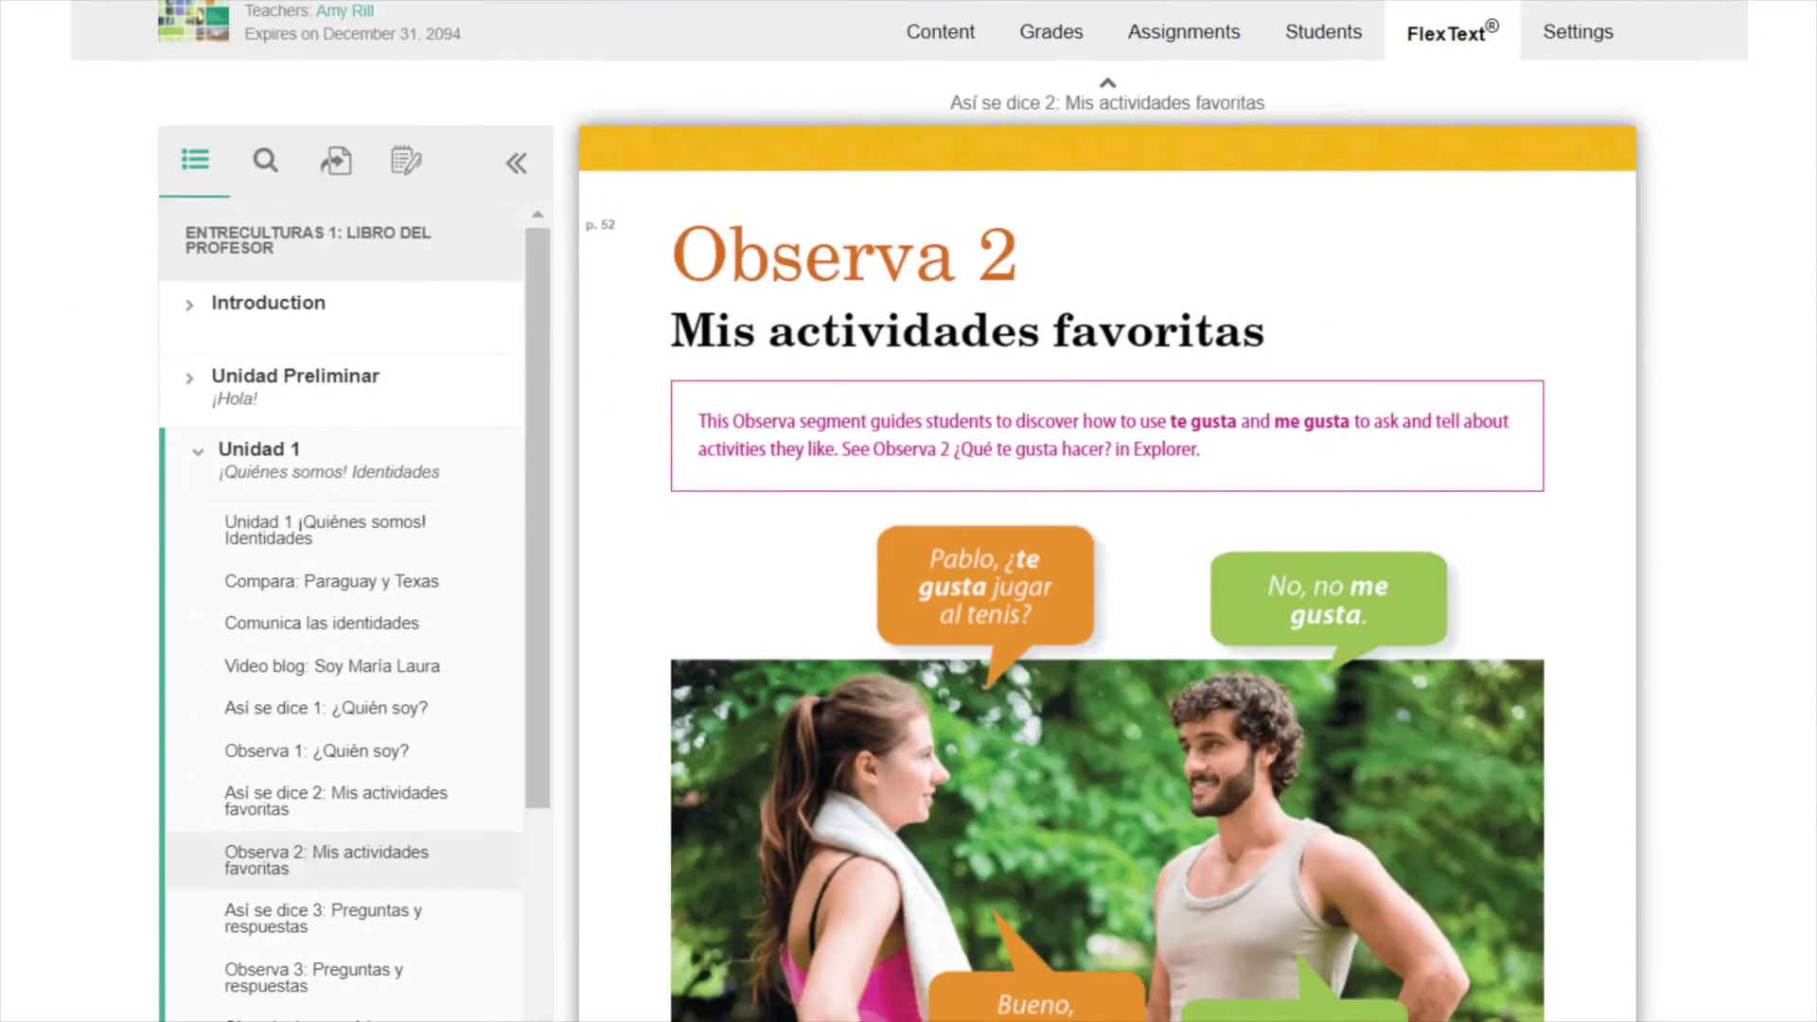
scroll(614, 265, "down", 10)
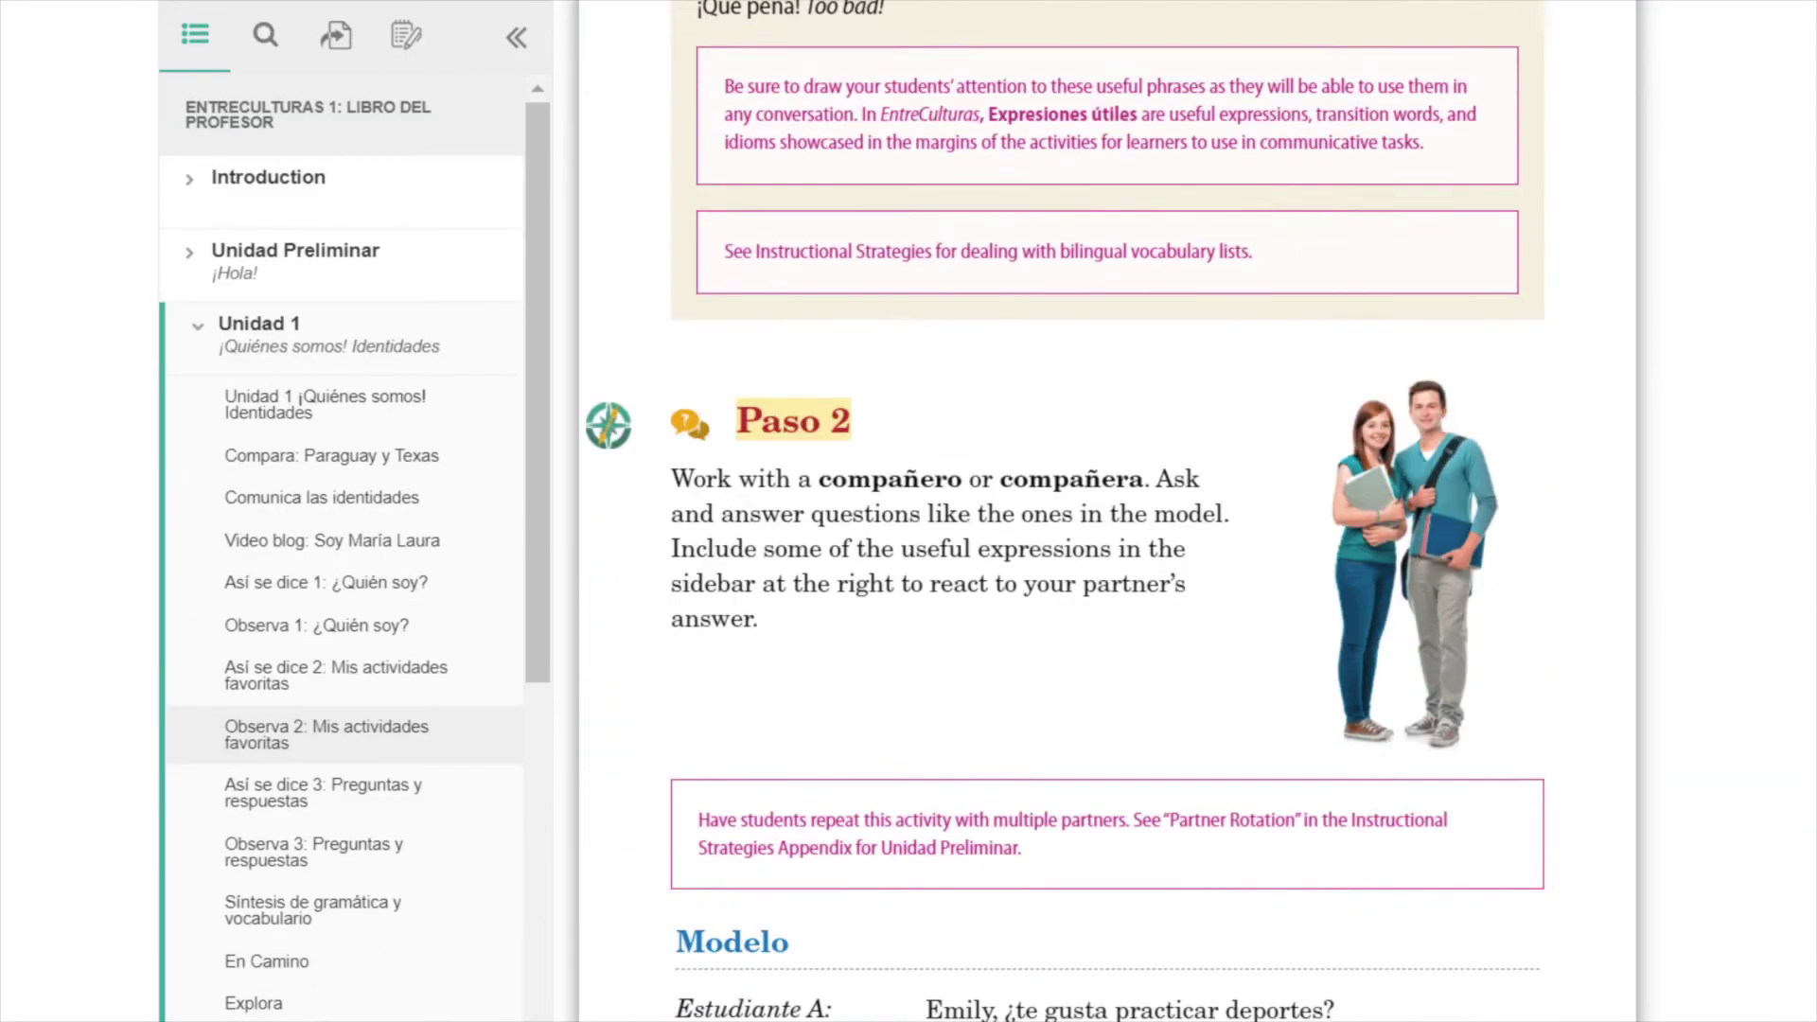
left_click(611, 248)
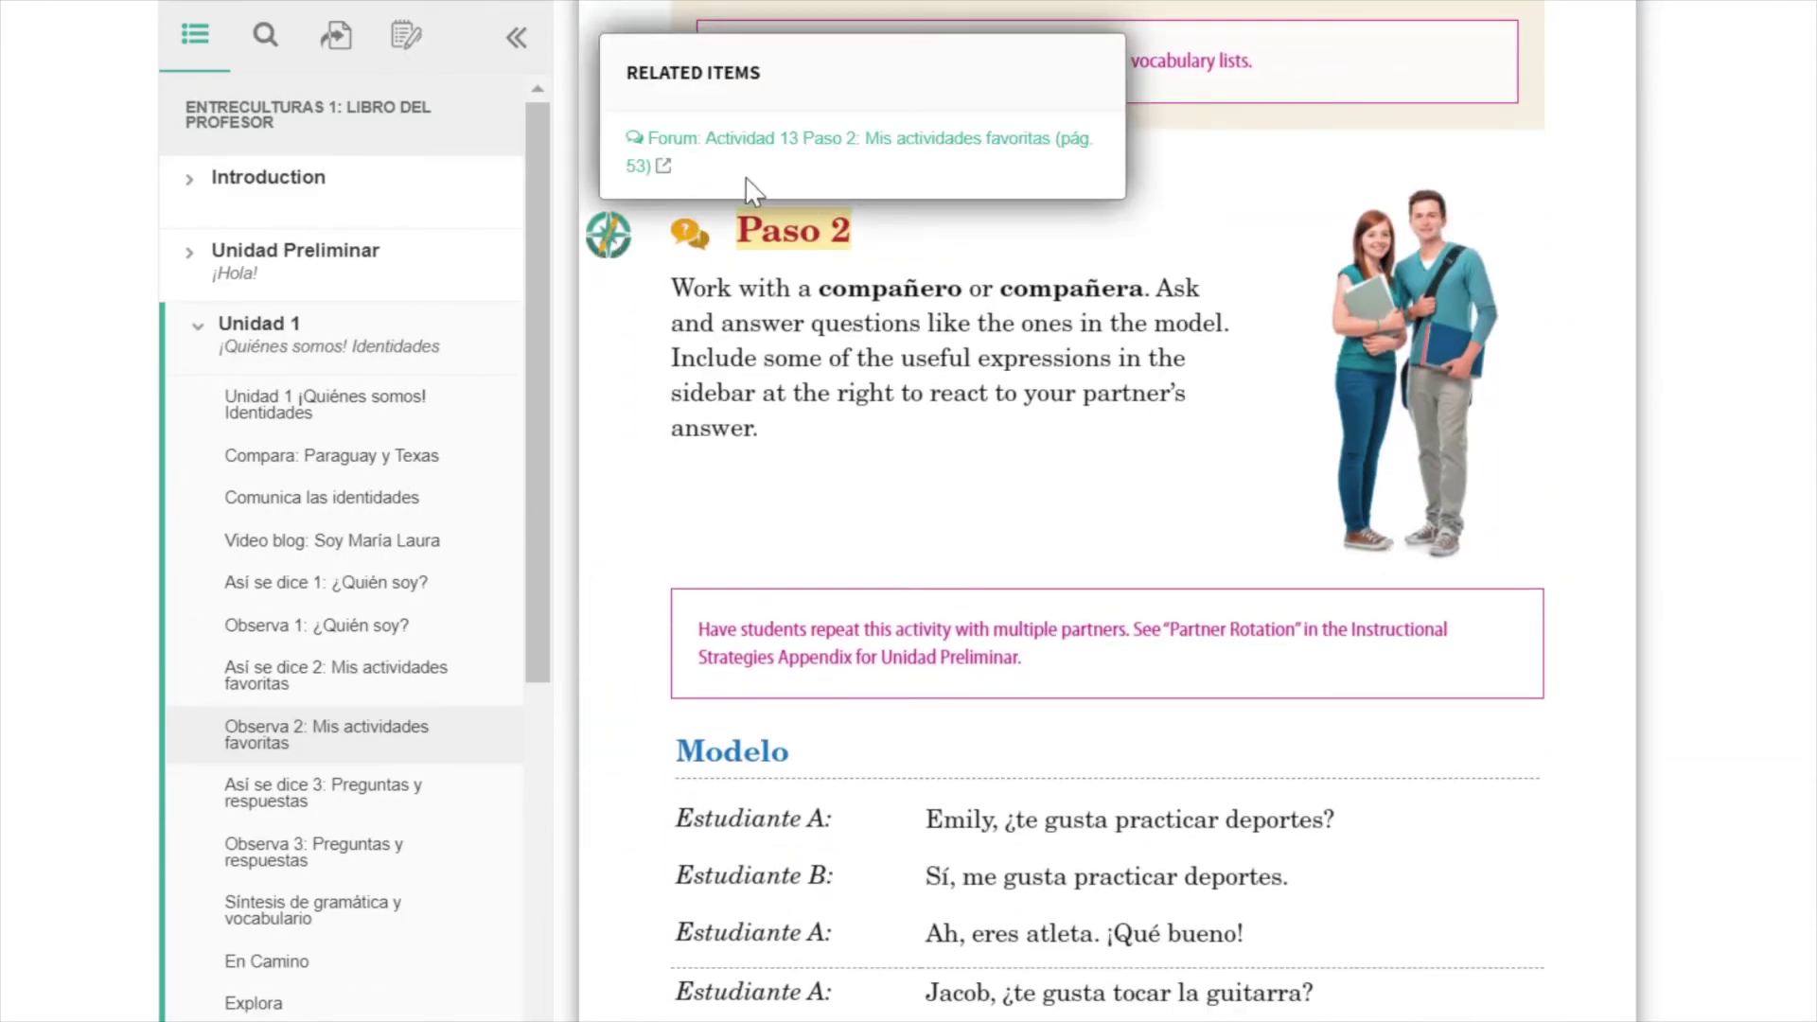
left_click(815, 142)
scroll(1105, 511, "down", 15)
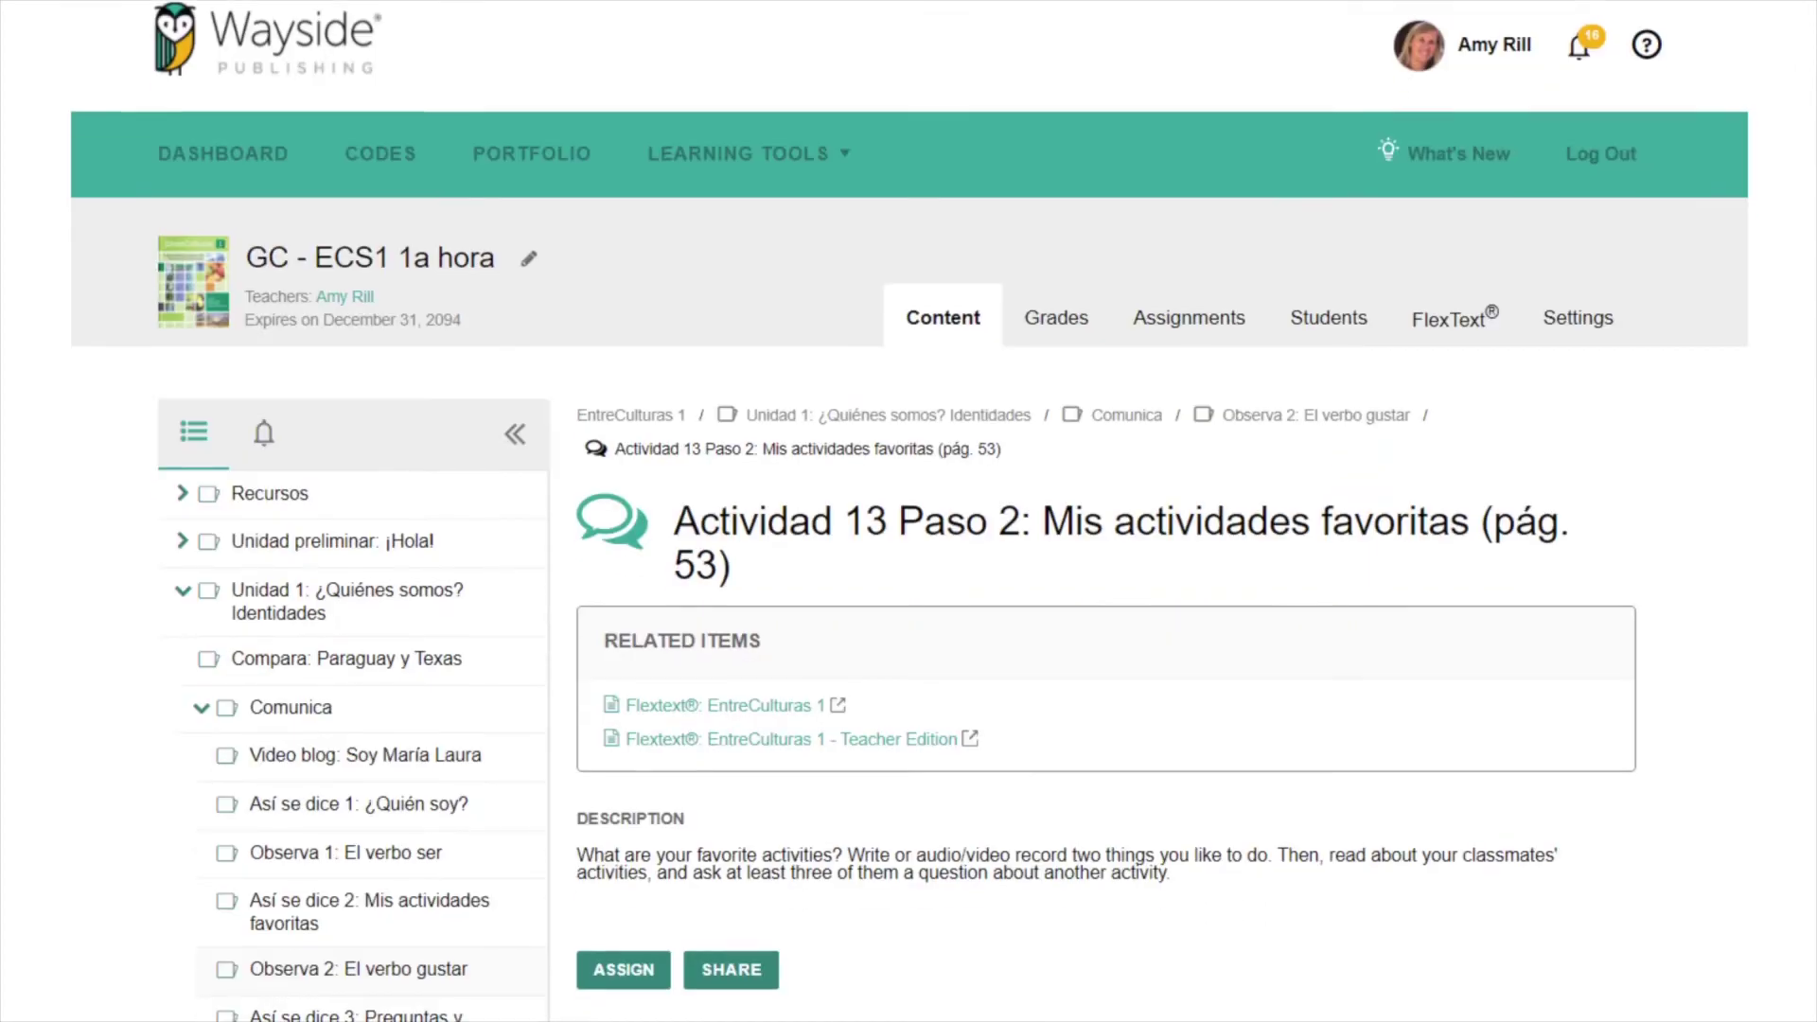
scroll(1105, 511, "down", 5)
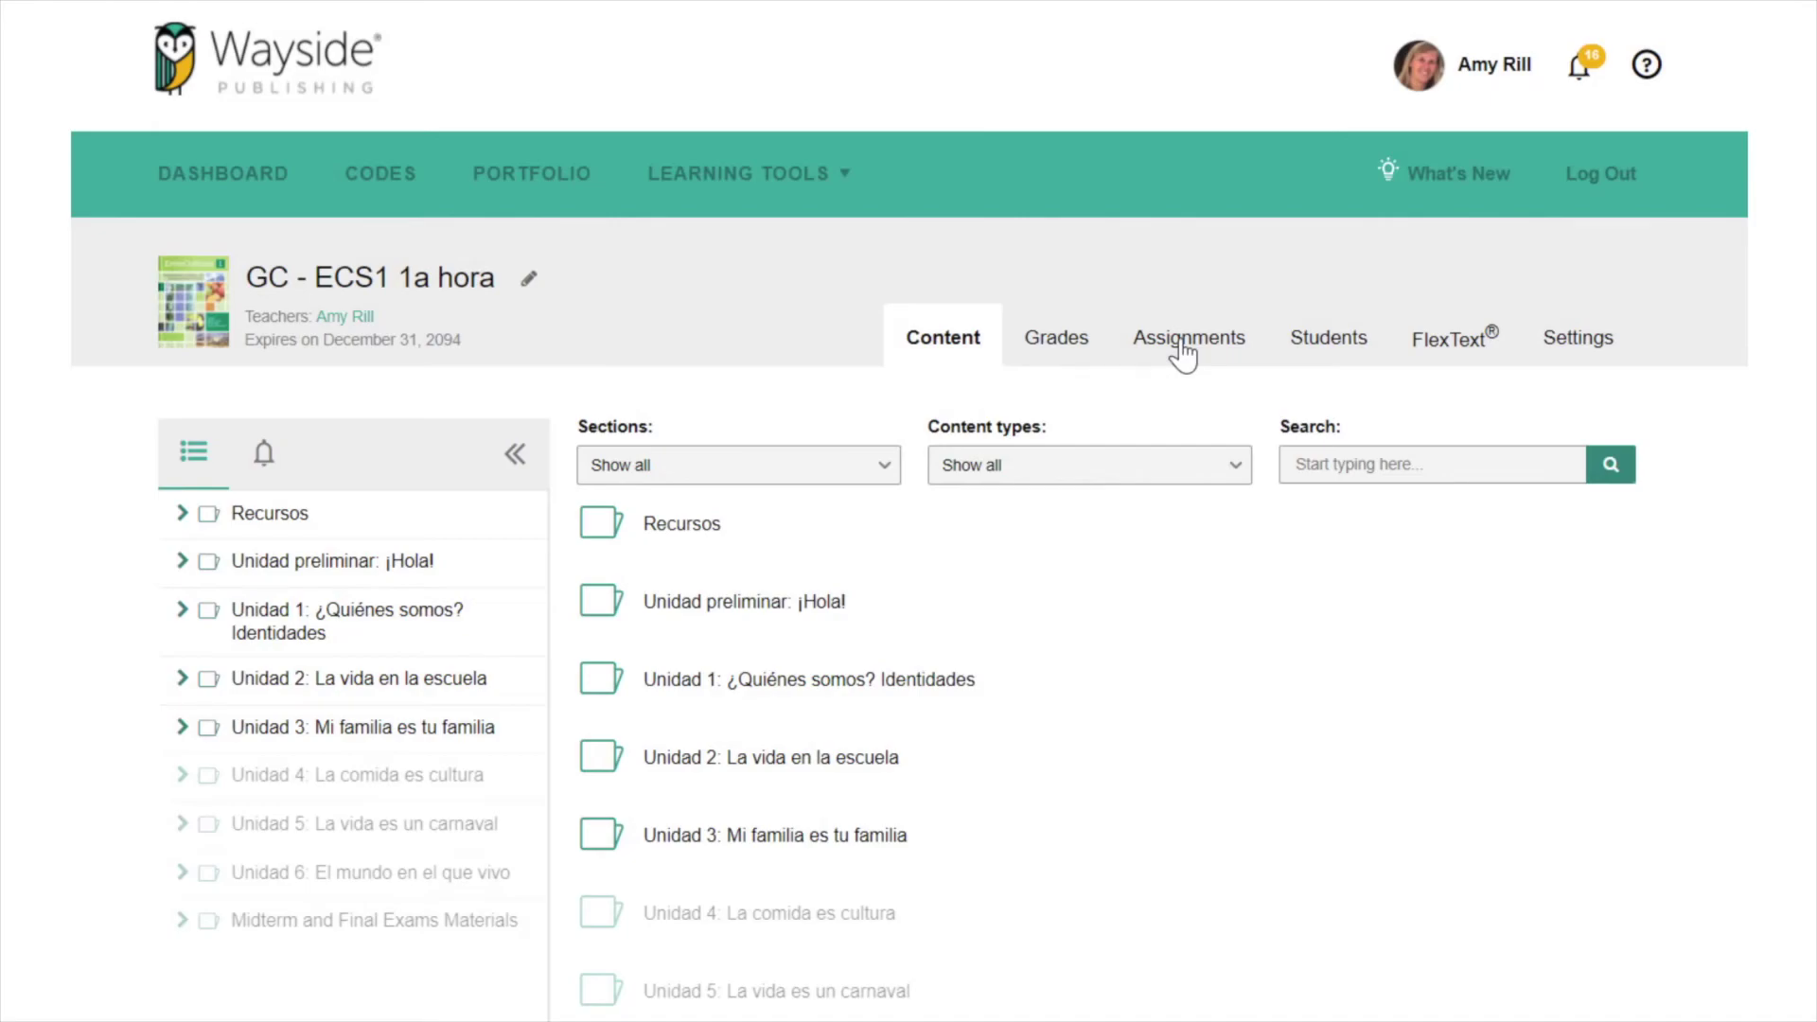
- Open the Actividad 13 Paso 2 activity page from the 29th on the assignments calendar
left_click(1183, 350)
scroll(909, 511, "down", 9)
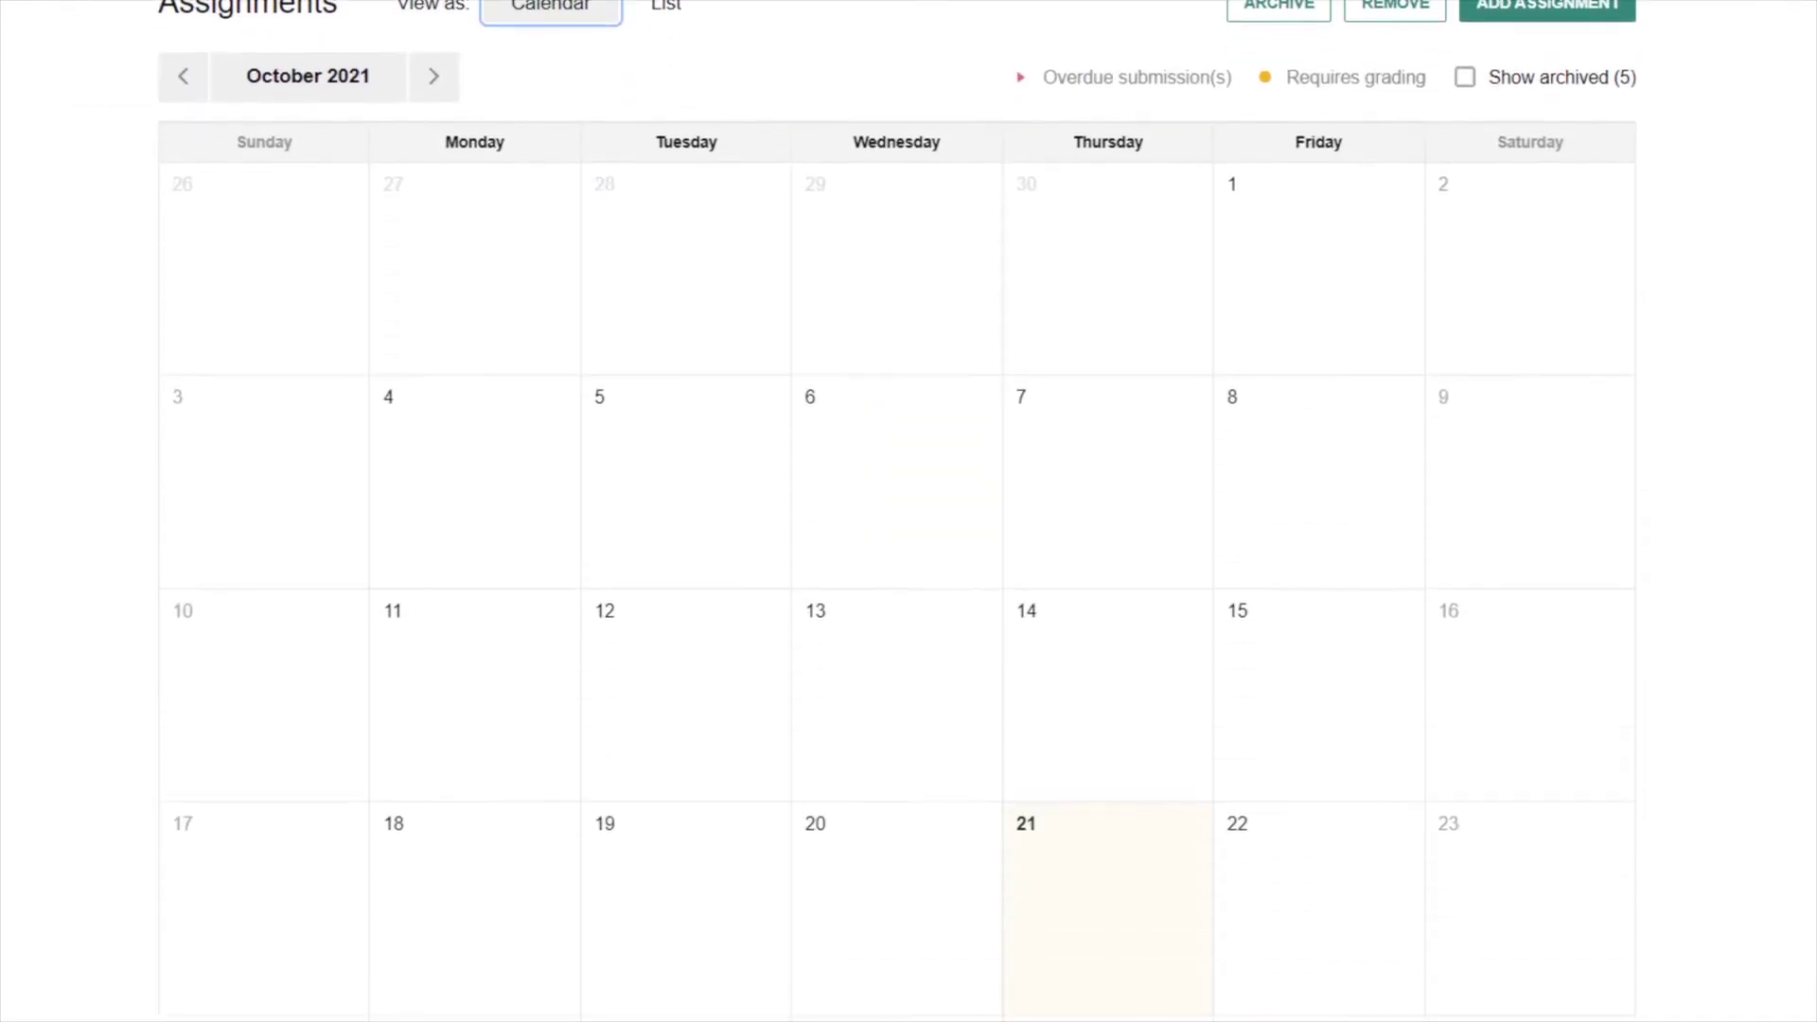
left_click(1332, 701)
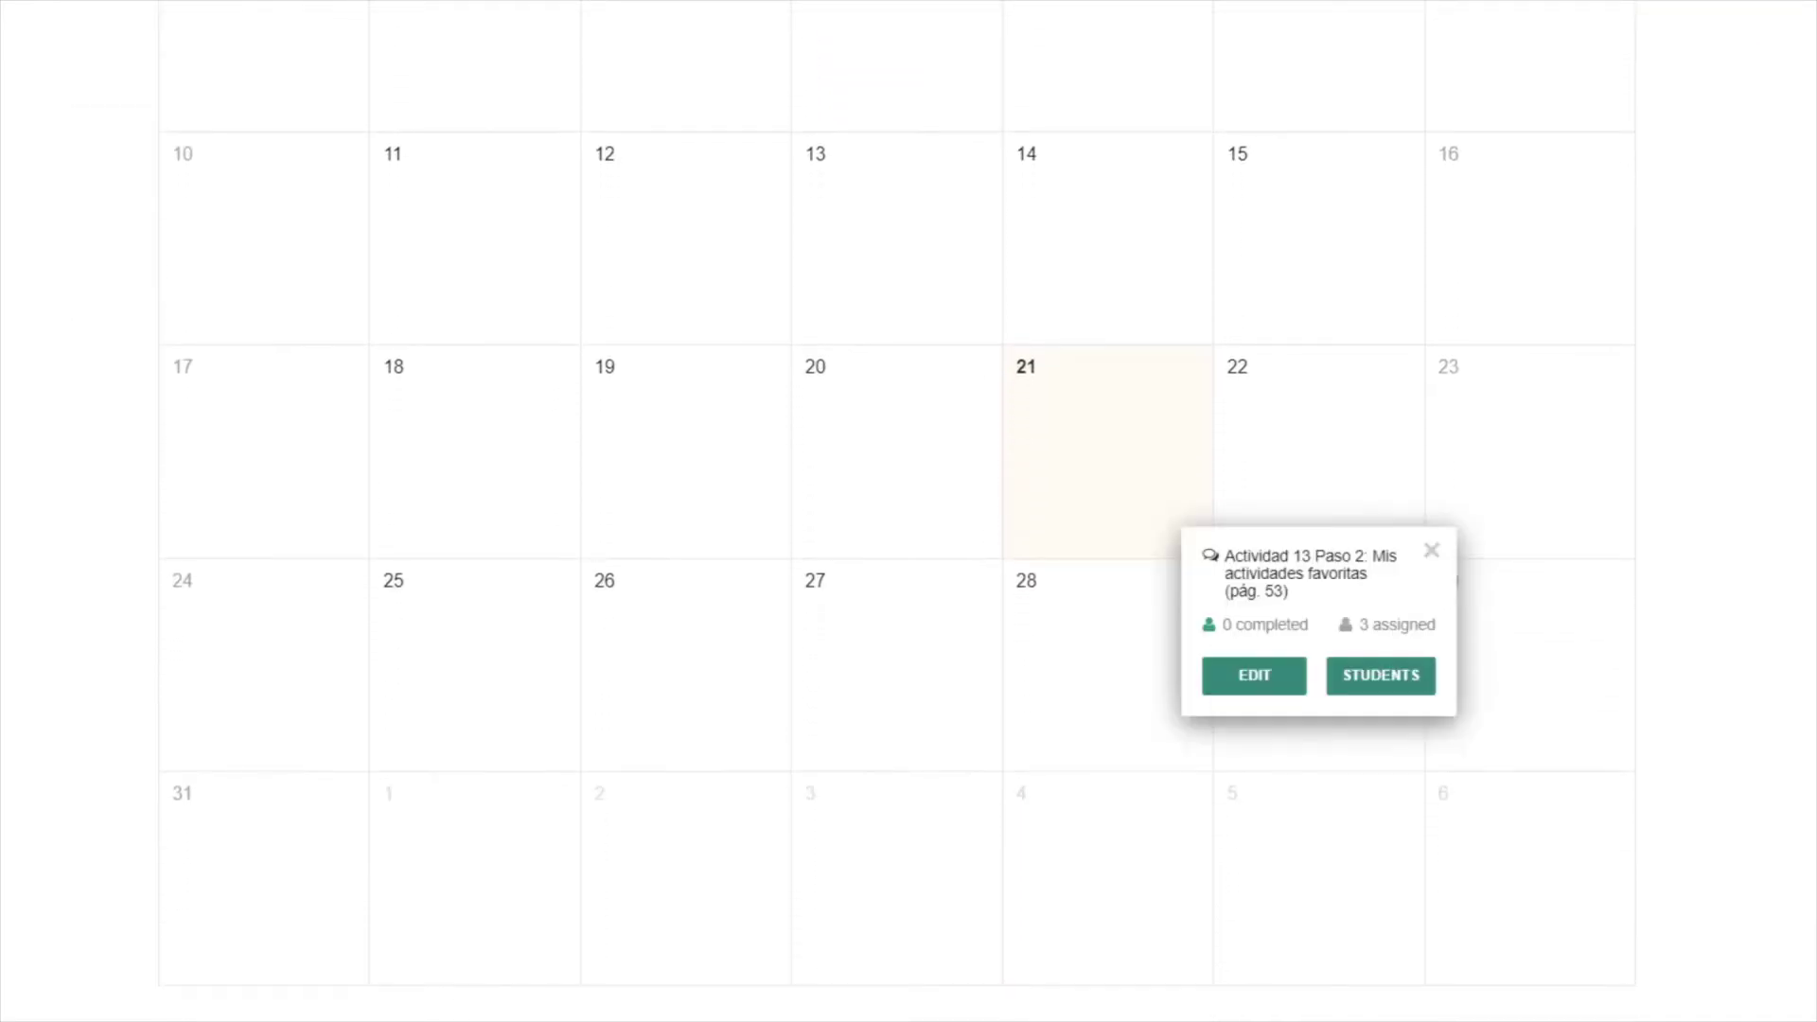
left_click(1306, 595)
scroll(1106, 511, "down", 15)
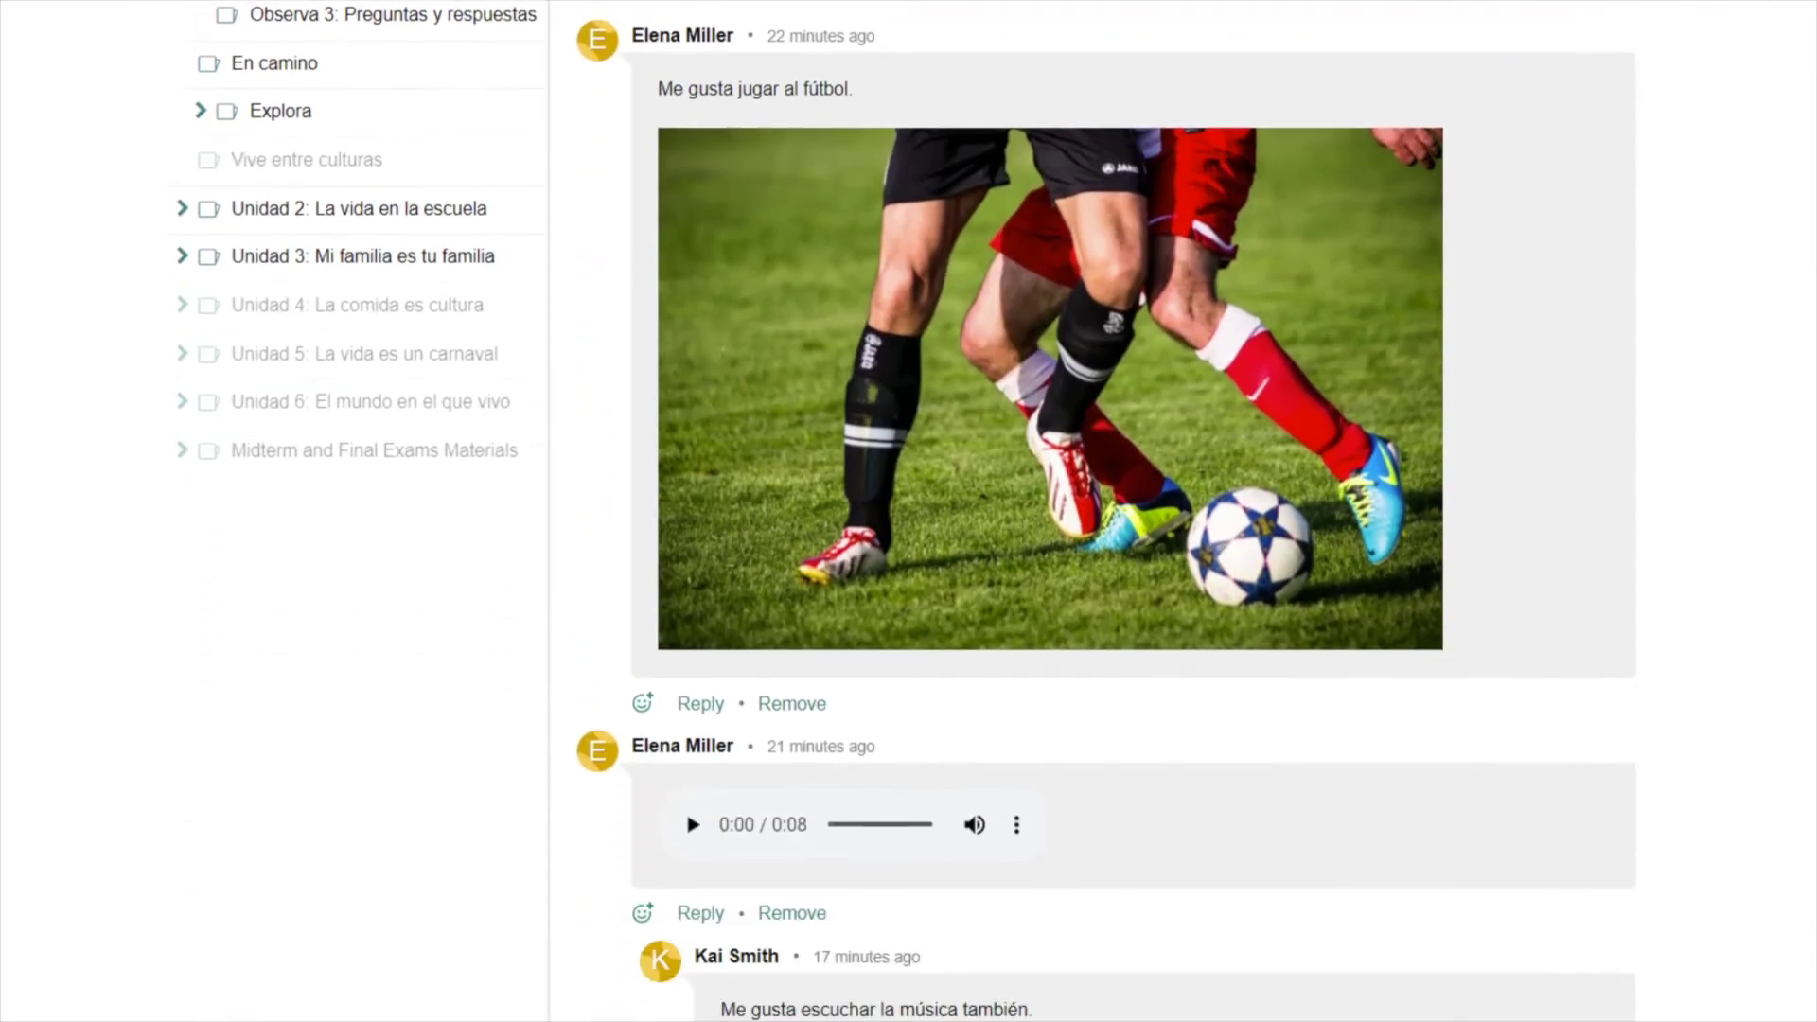
scroll(719, 724, "down", 5)
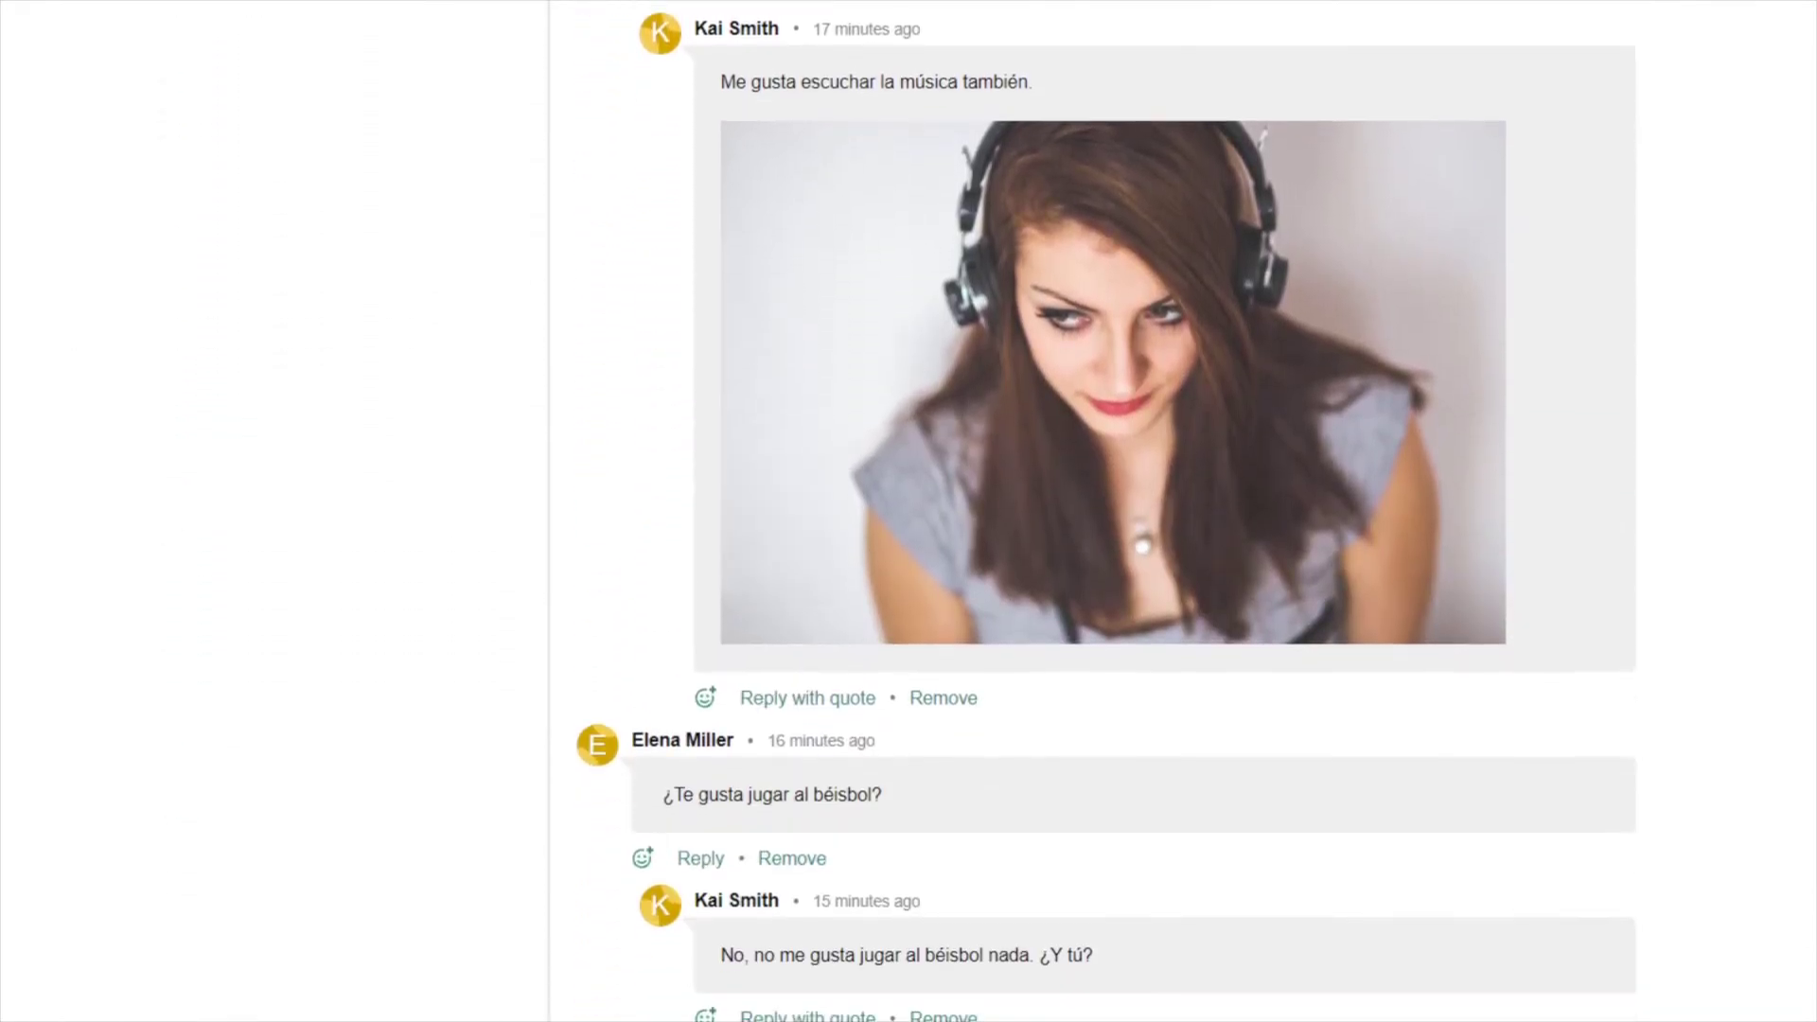
- Give the music post and béisbol question thumbs-up reactions, and the reply below a heart
left_click(706, 699)
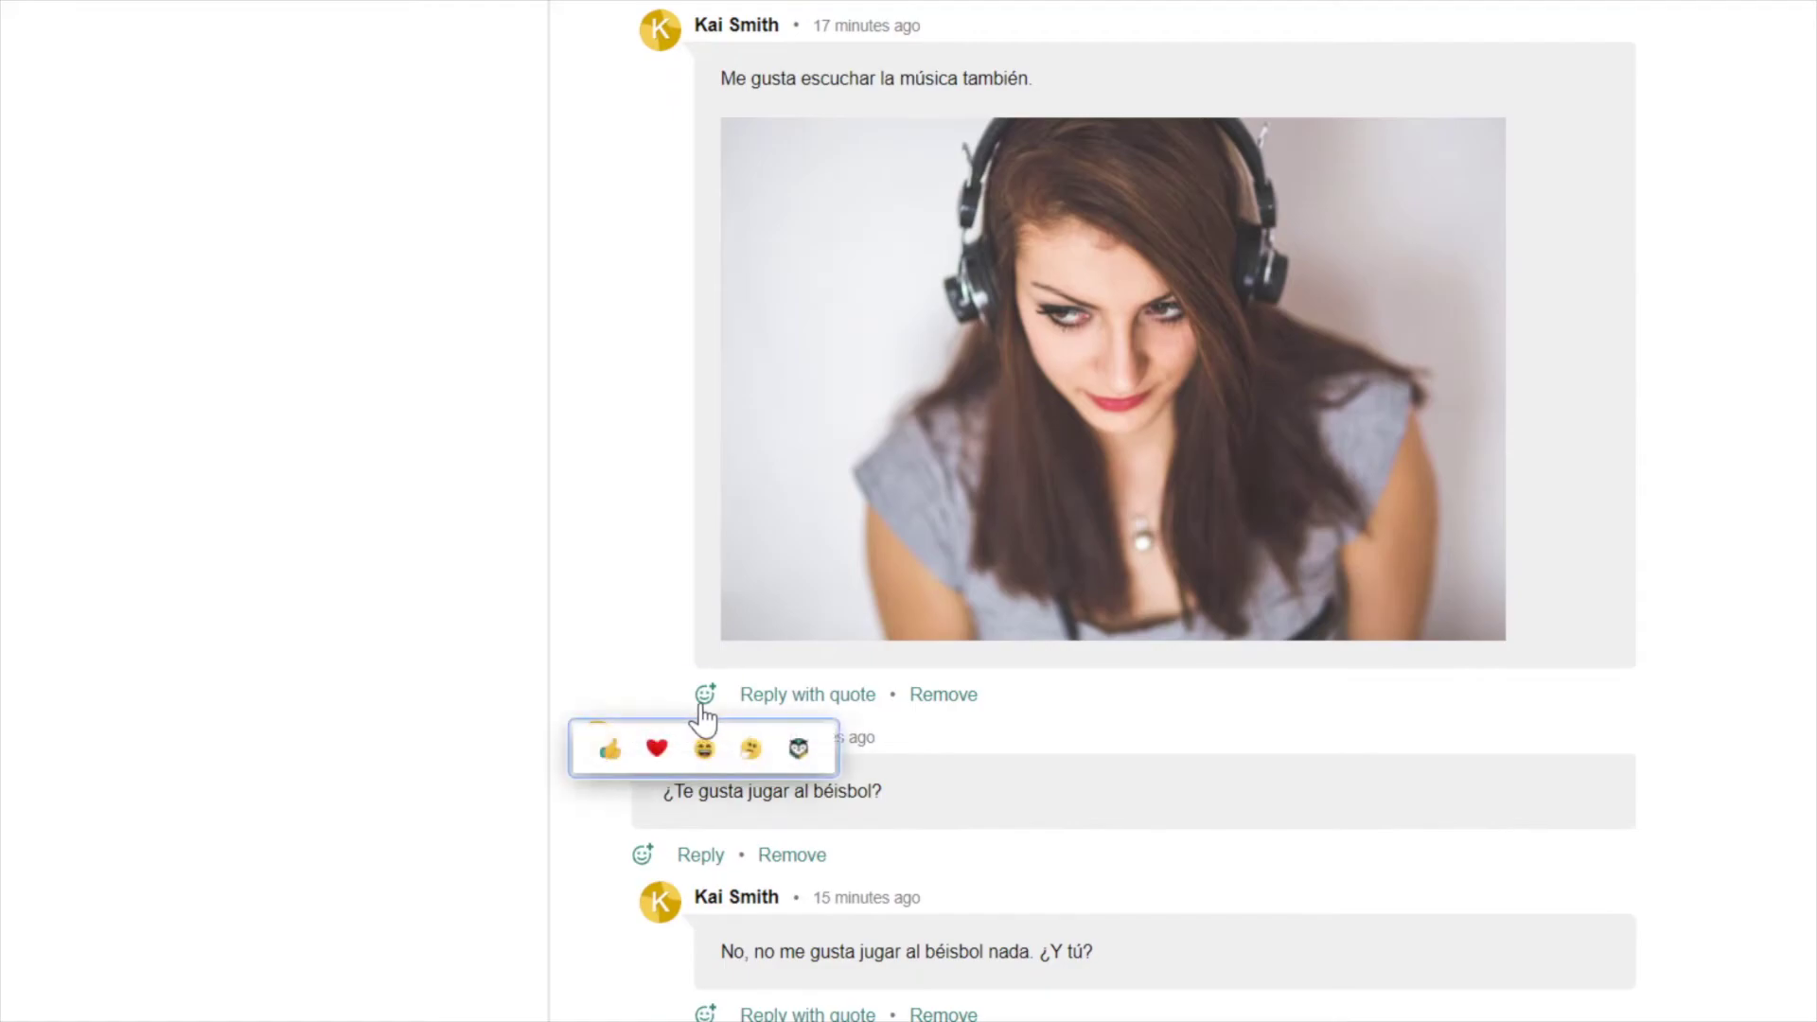
left_click(606, 748)
left_click(642, 854)
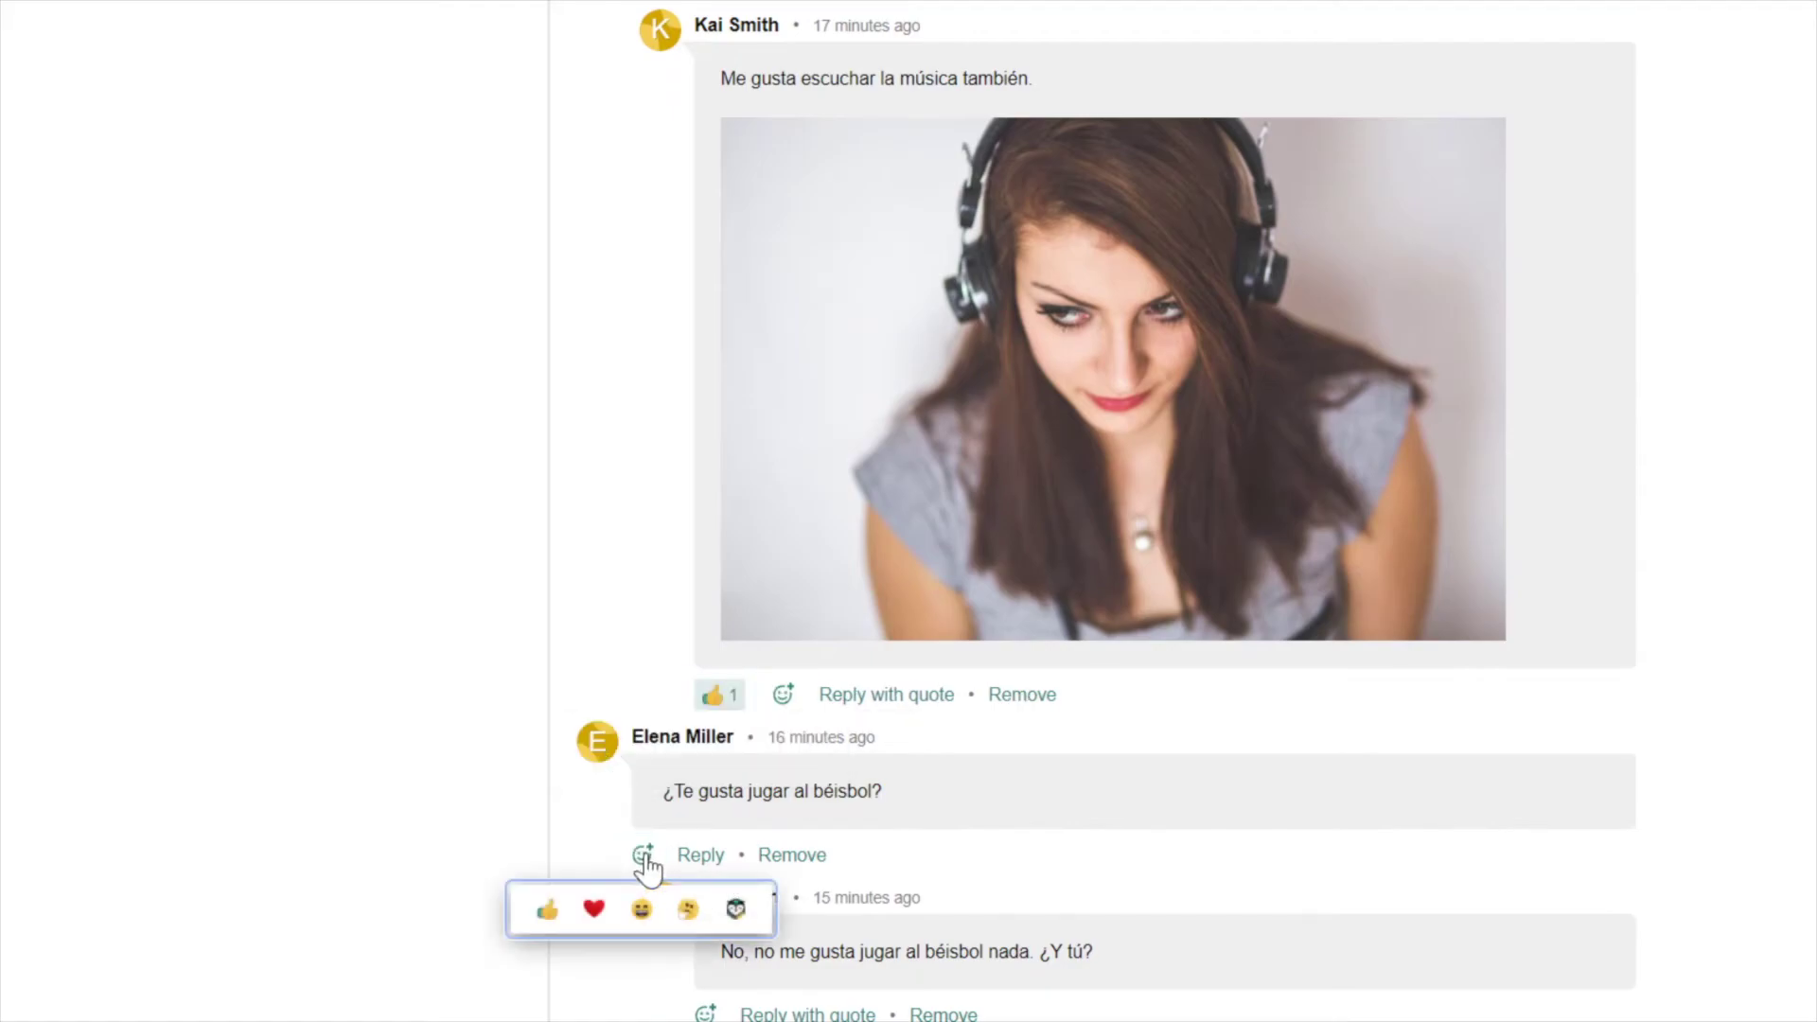
left_click(545, 908)
scroll(558, 916, "down", 3)
left_click(706, 667)
left_click(657, 723)
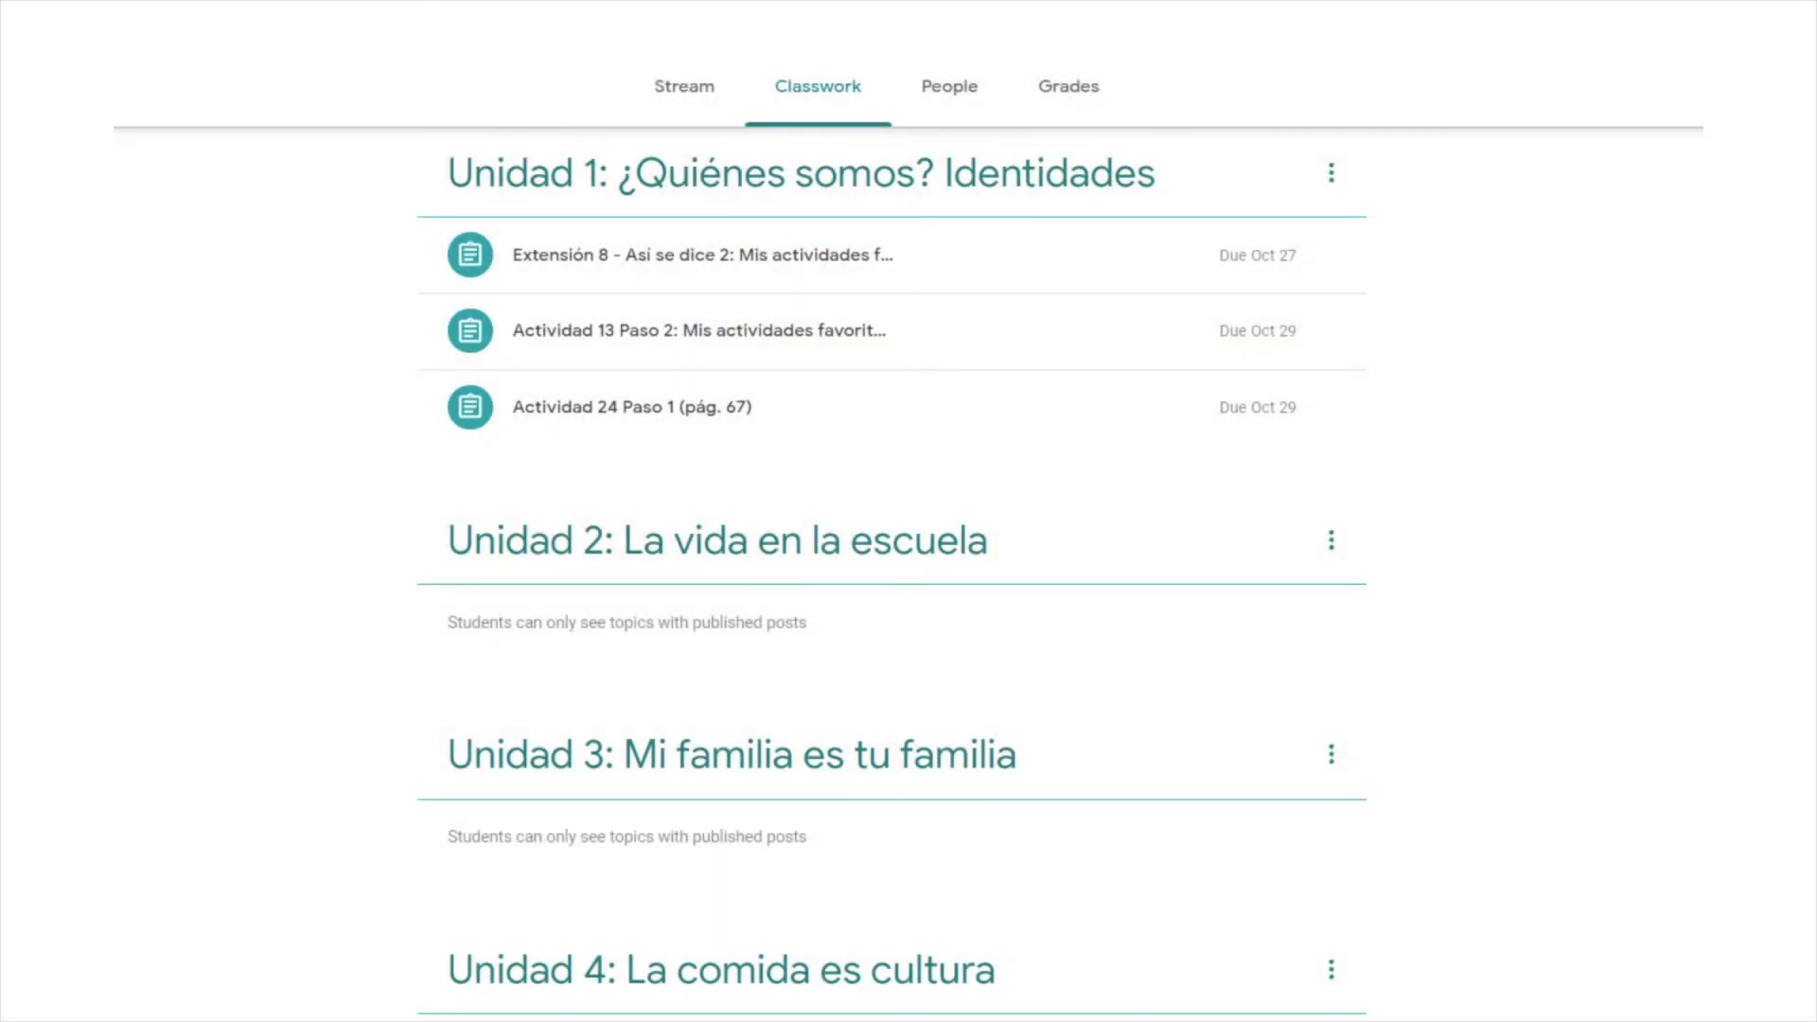
- Open the student's Actividad 24 Paso 1 PDF and post the private comment 'He also speaks guaraní.'
left_click(1081, 139)
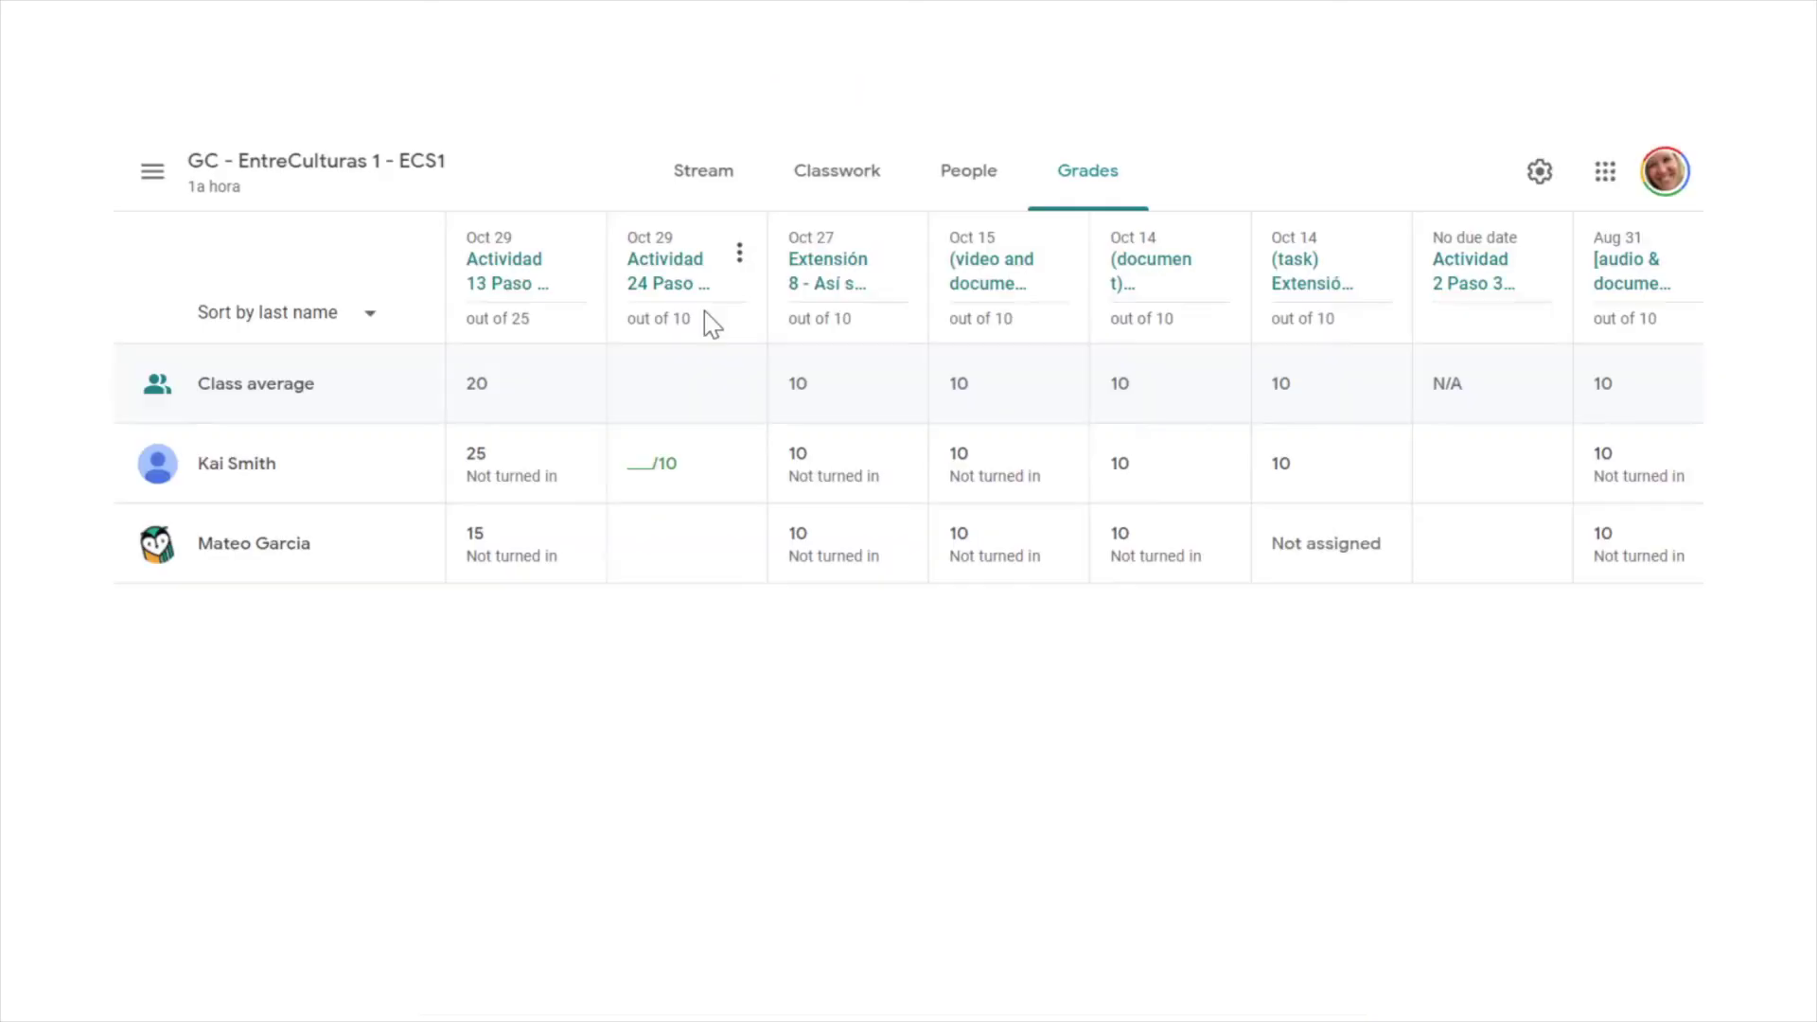
left_click(697, 301)
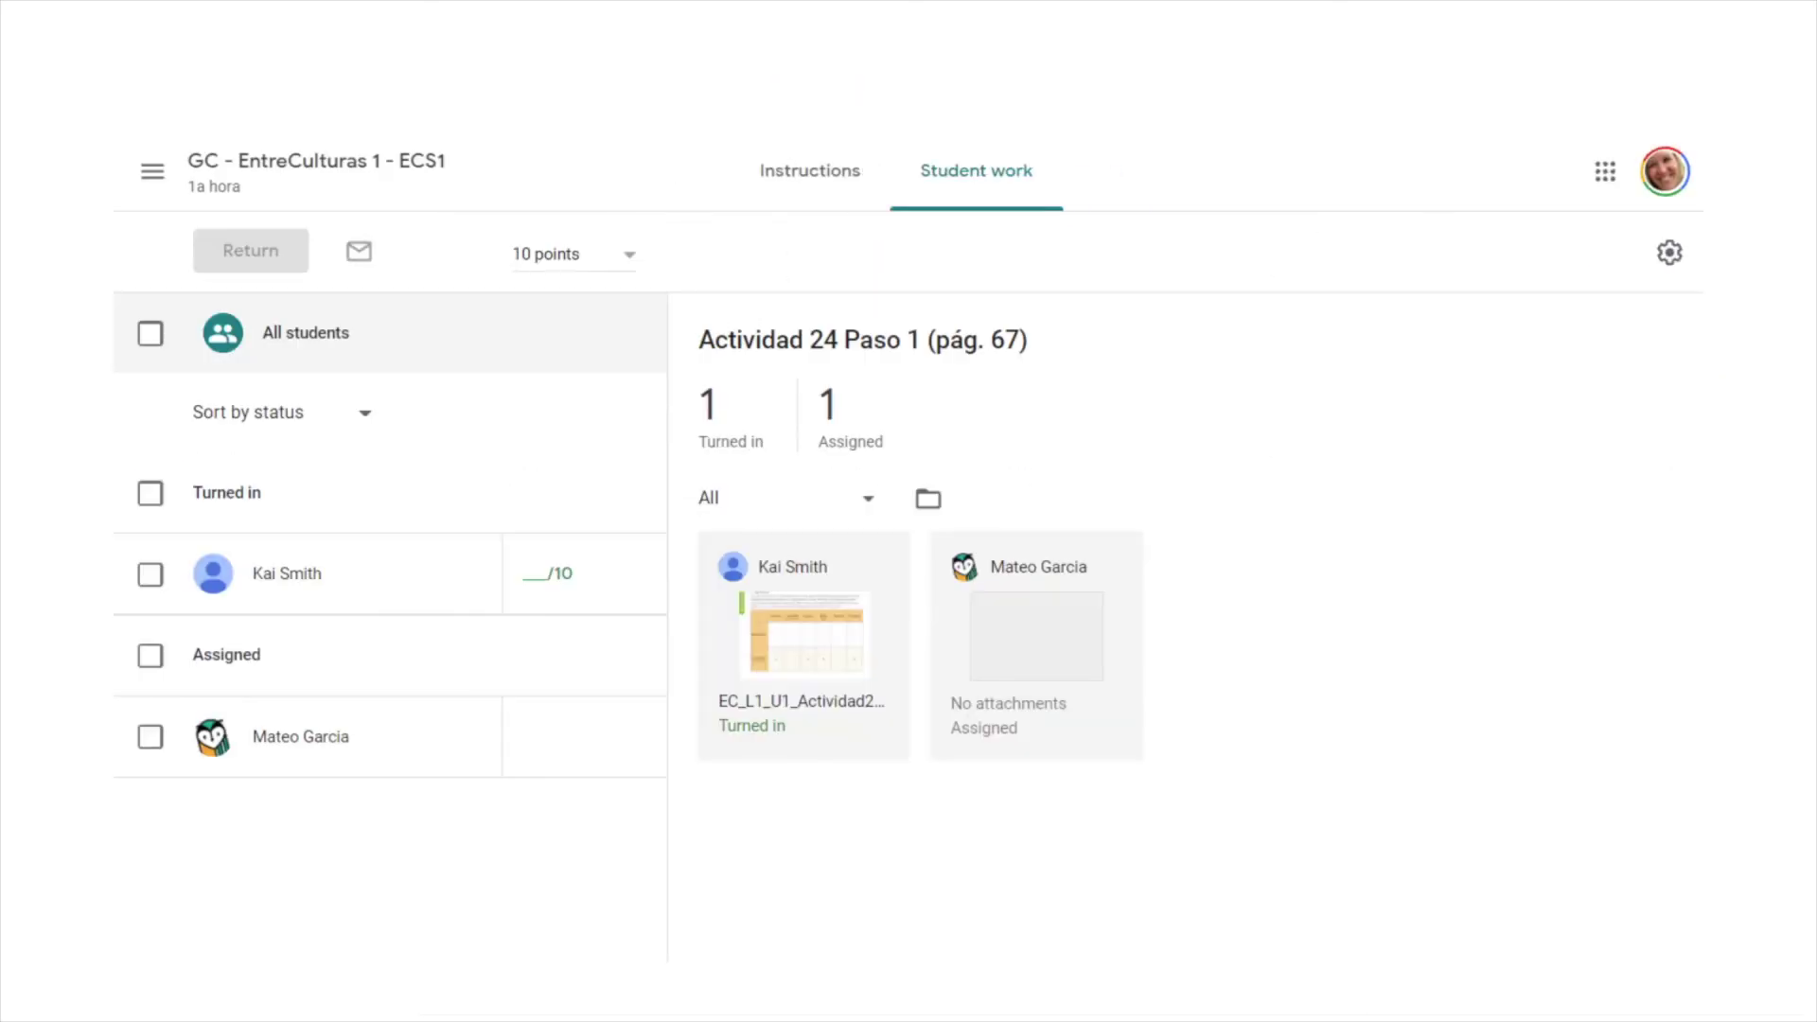
left_click(797, 653)
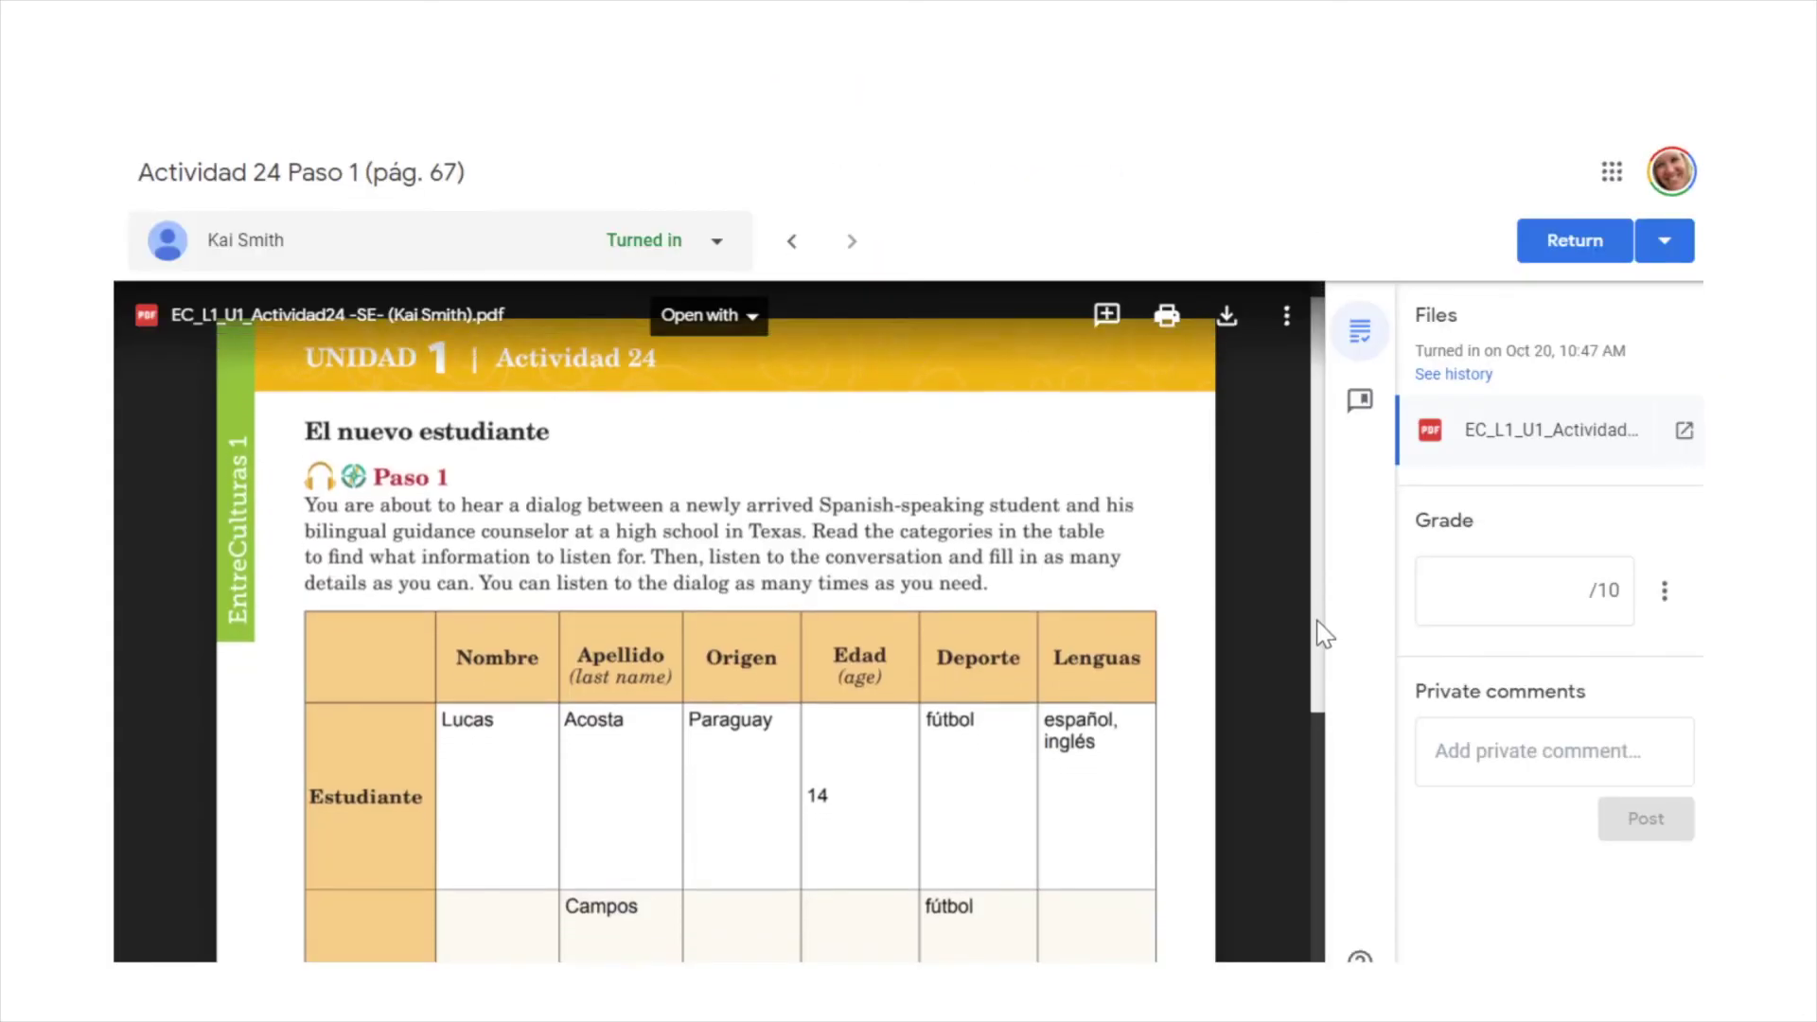
scroll(1319, 629, "down", 2)
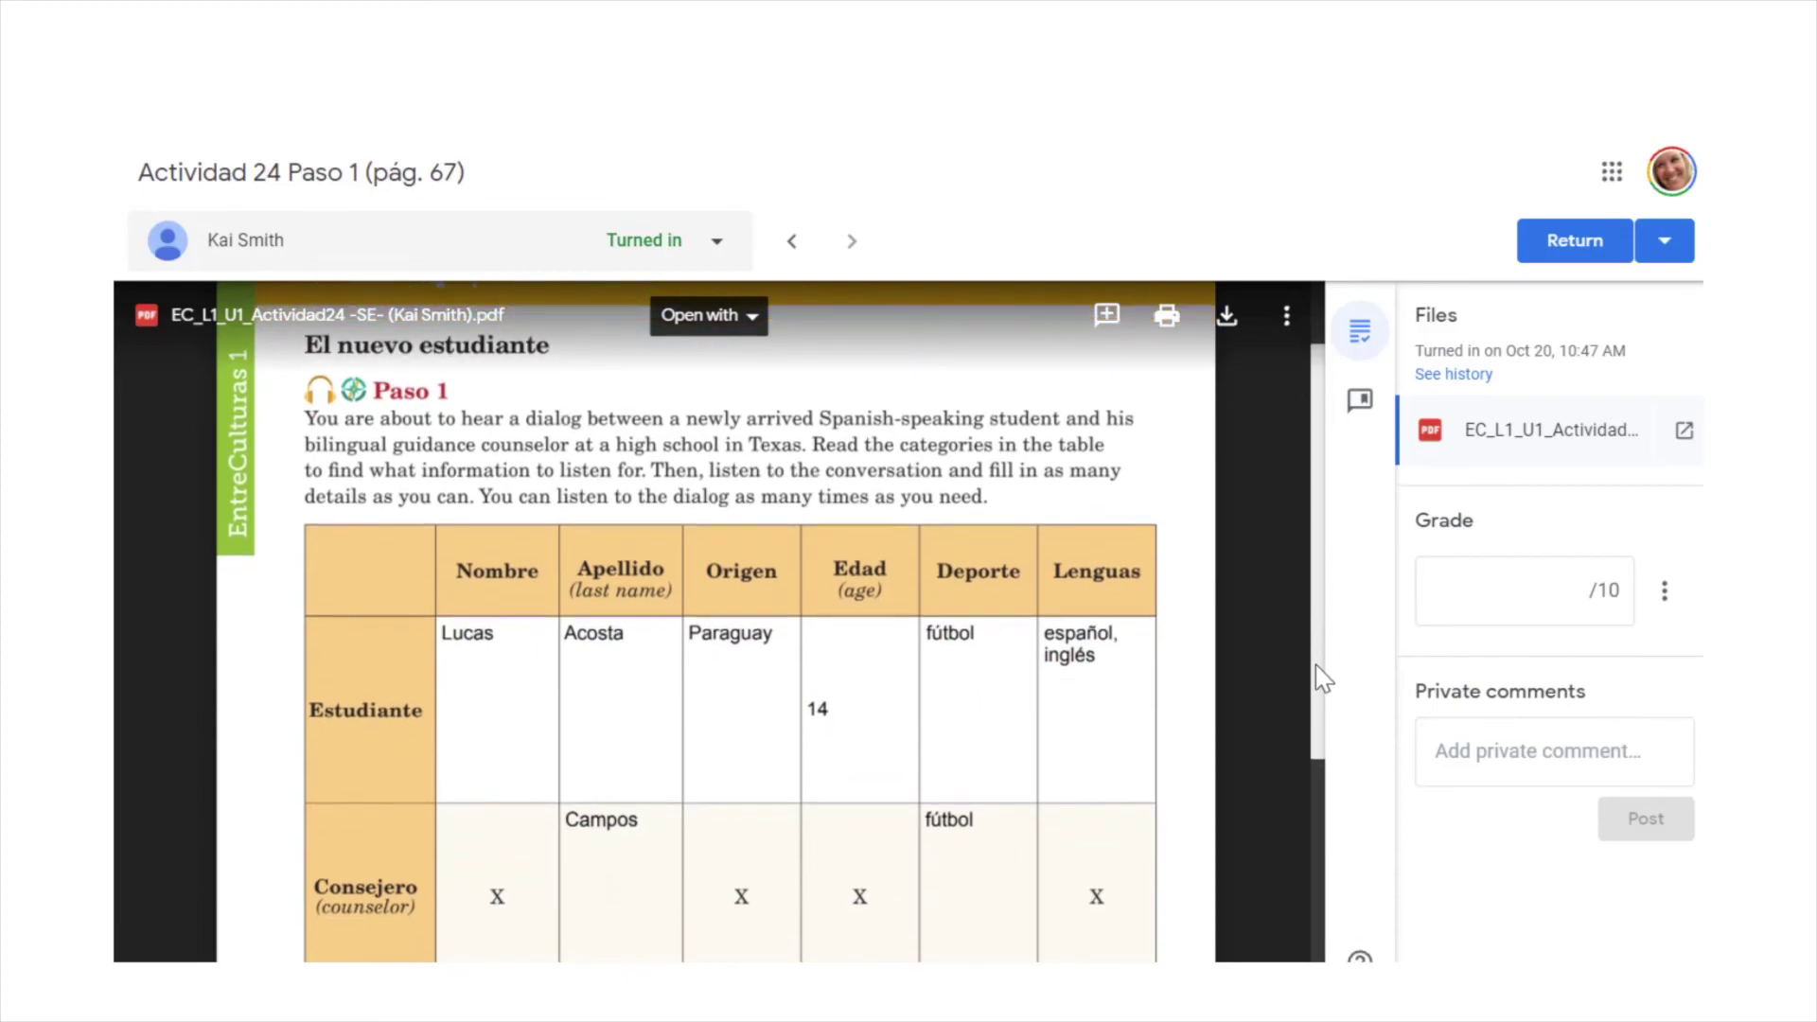
left_click(1533, 750)
type("He al")
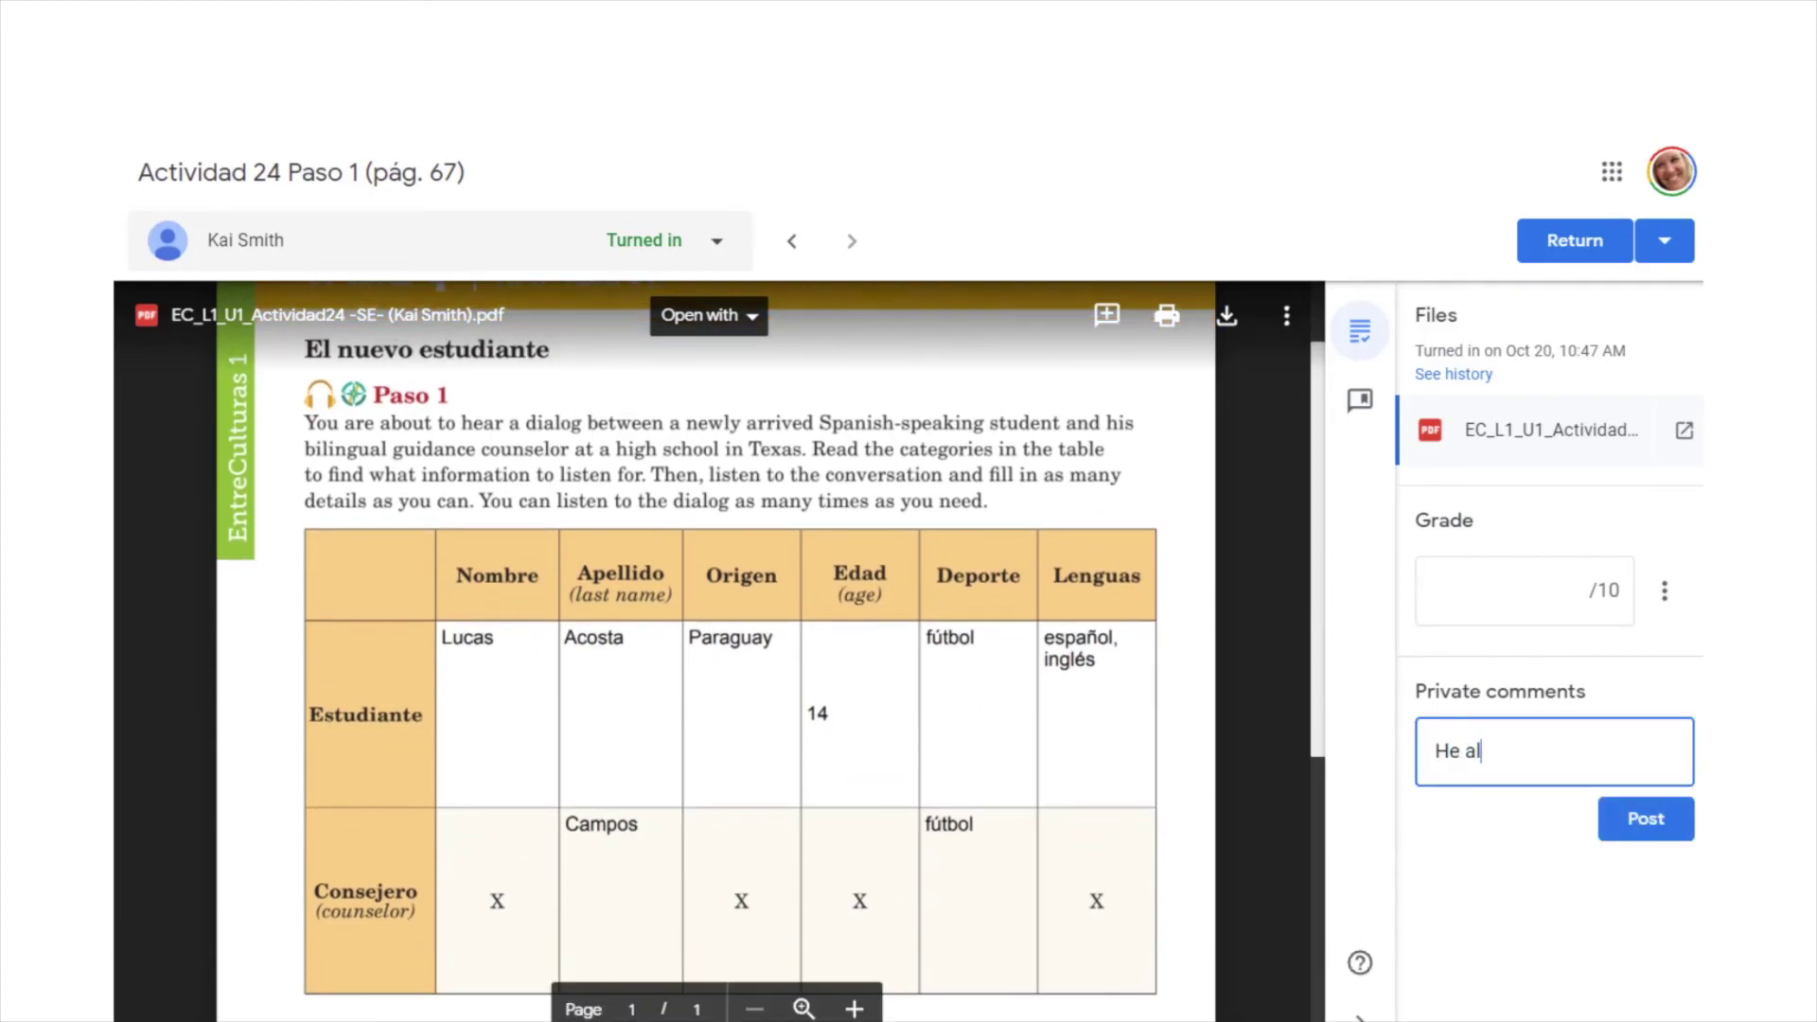
type("so speaks guaran")
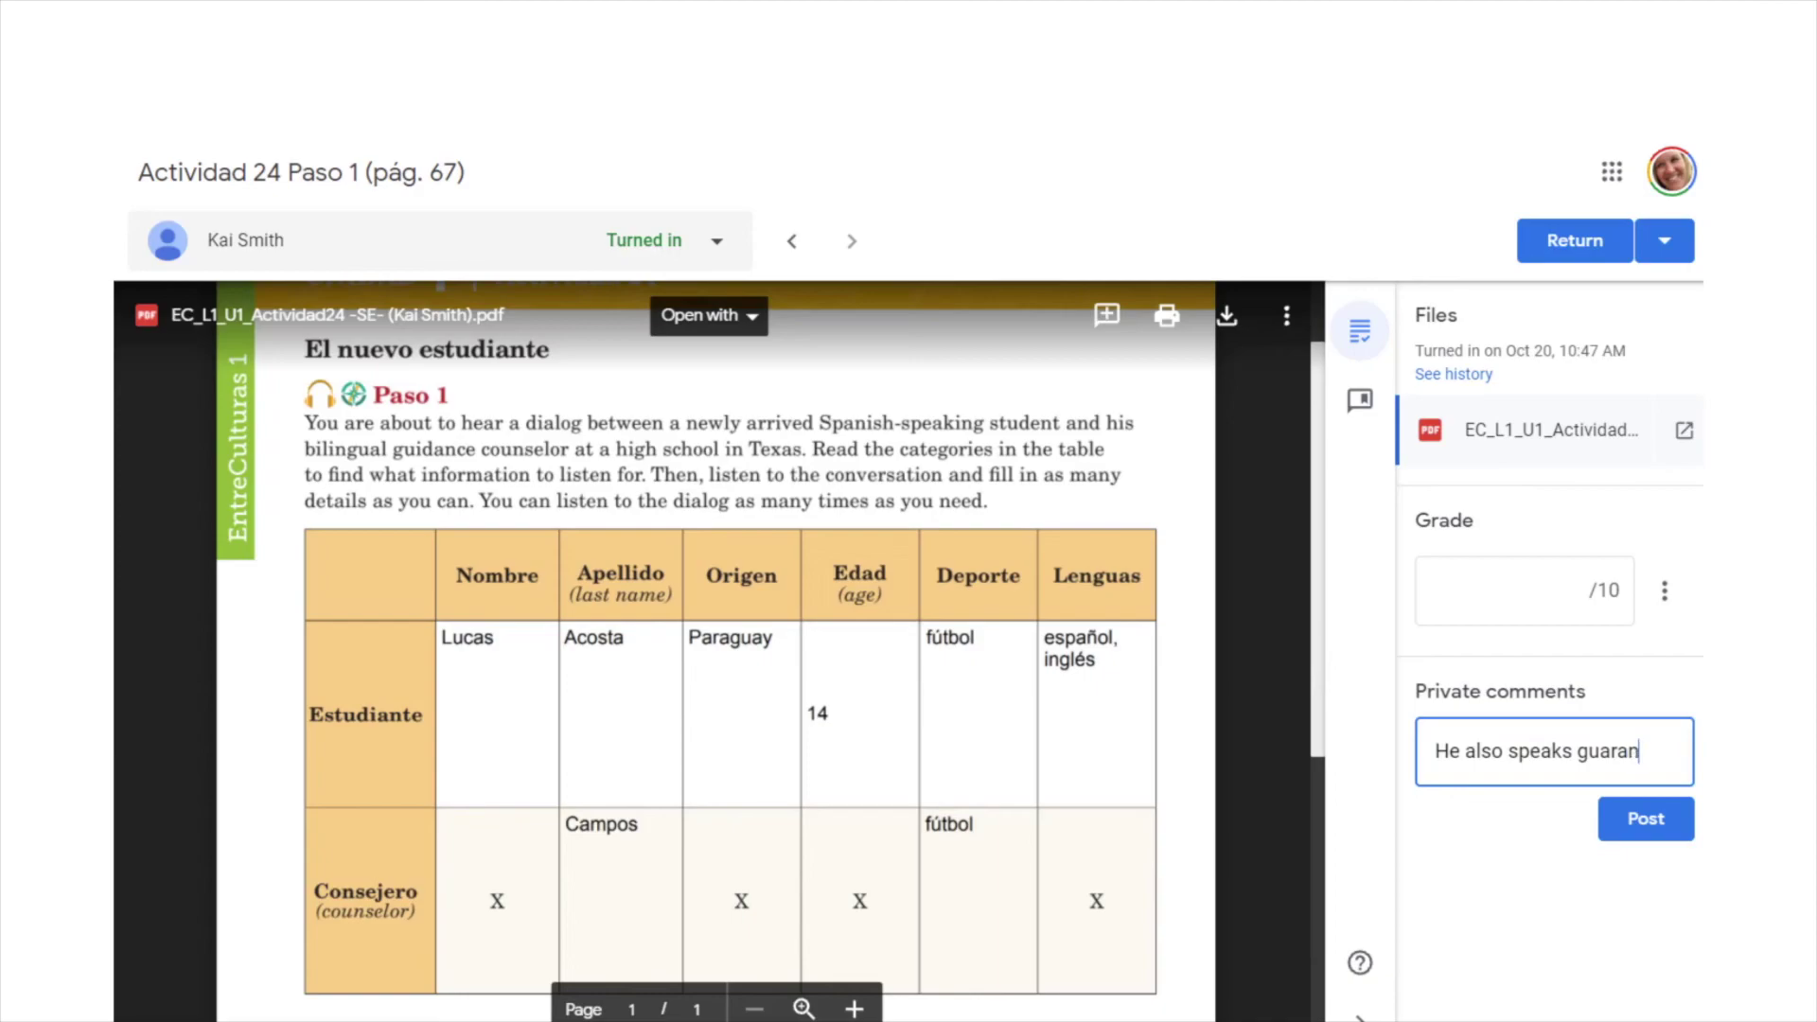
type("í.")
left_click(1647, 822)
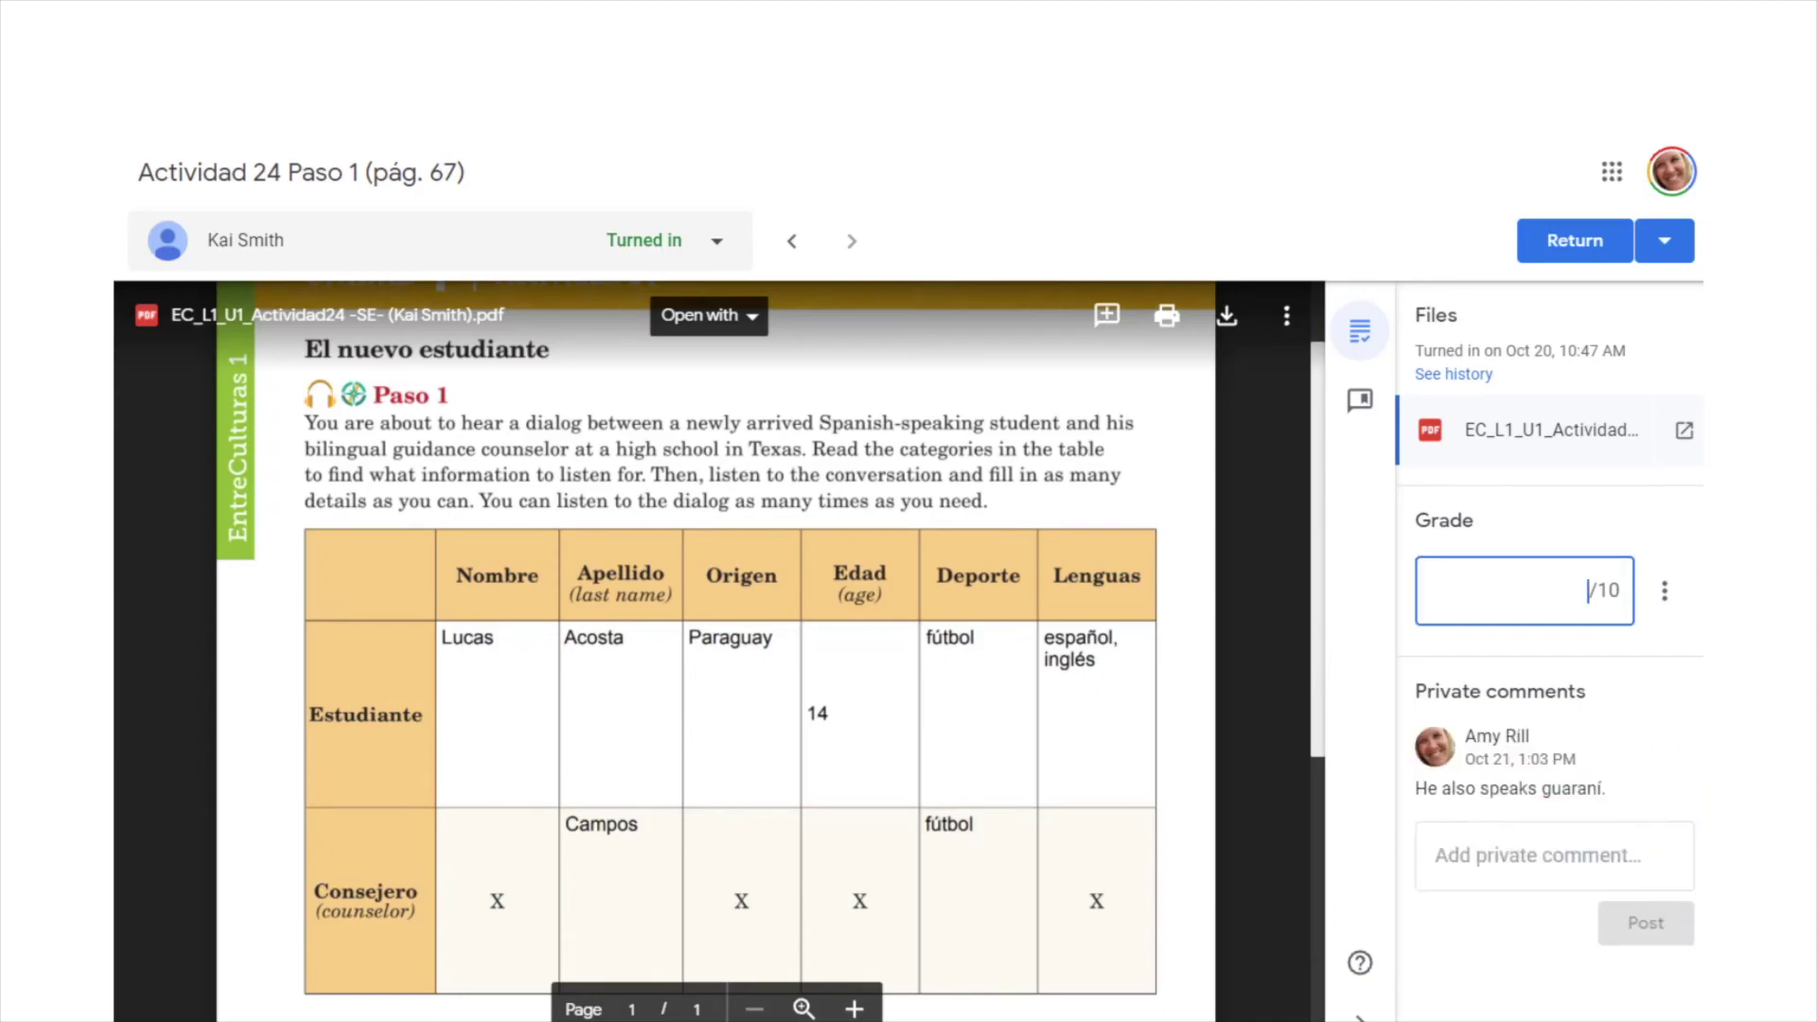
- Grade the work 10/10 and return it to the student
type("10")
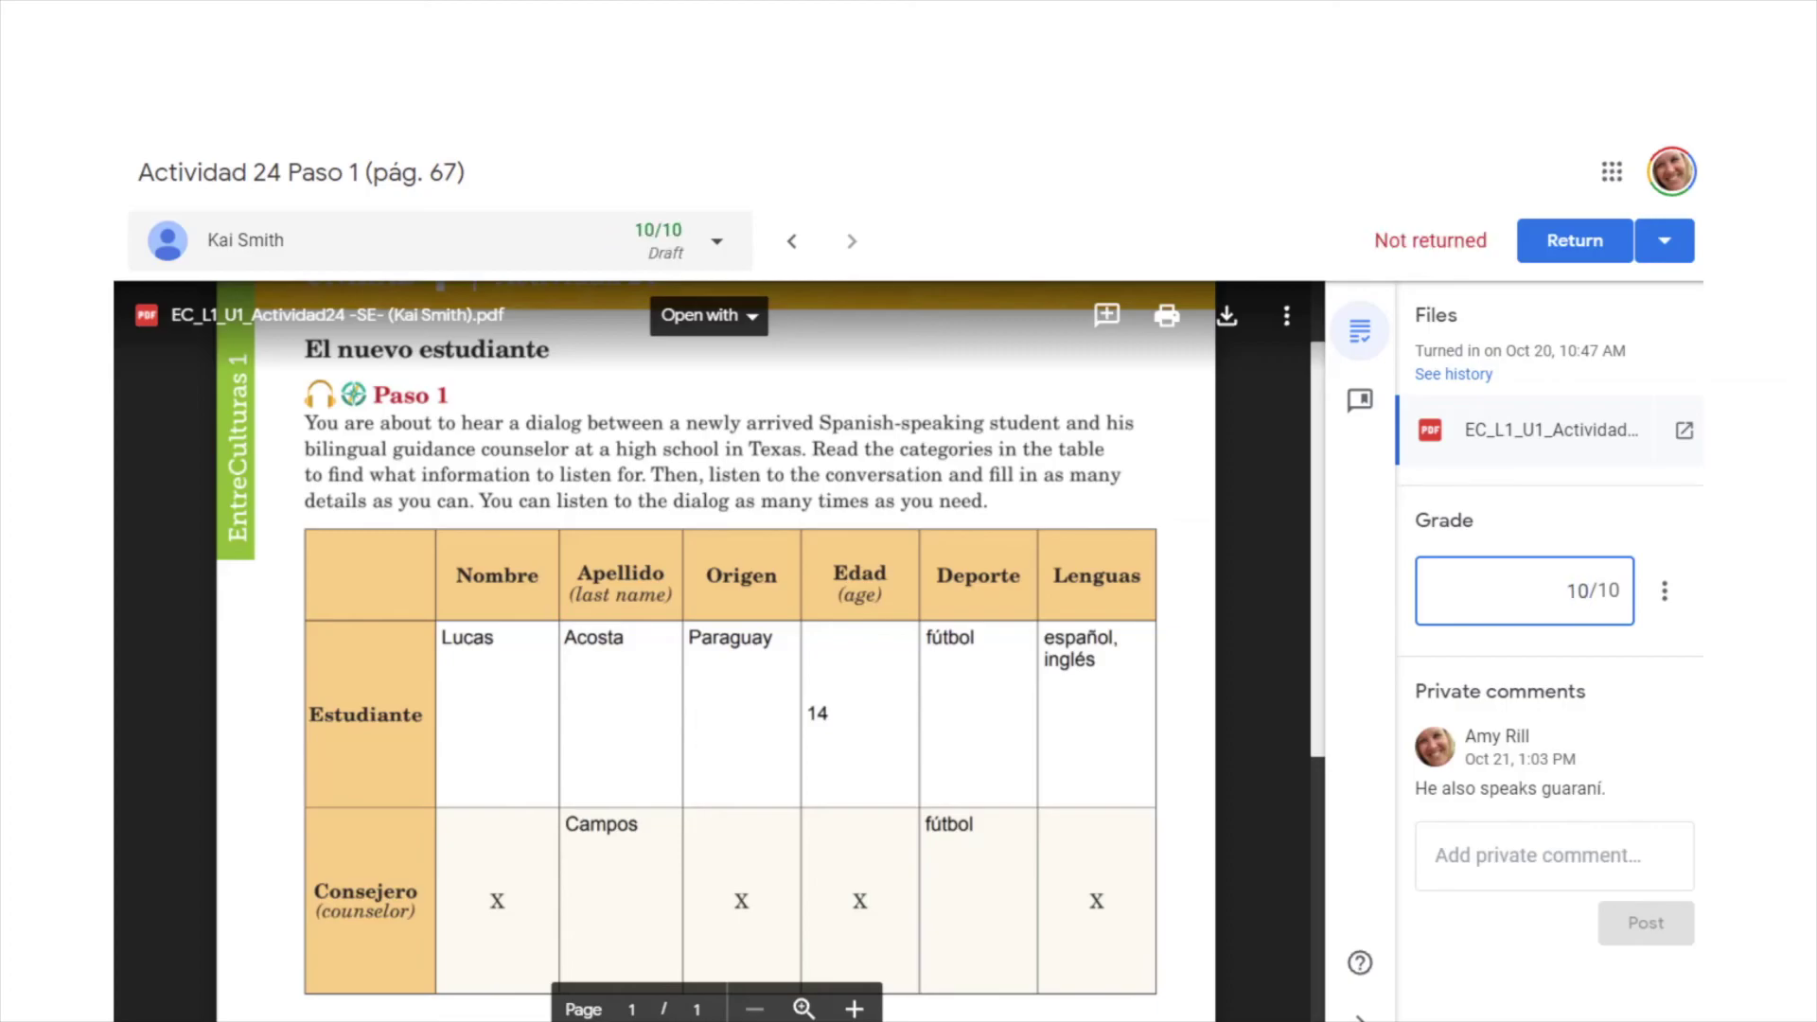
key("Return")
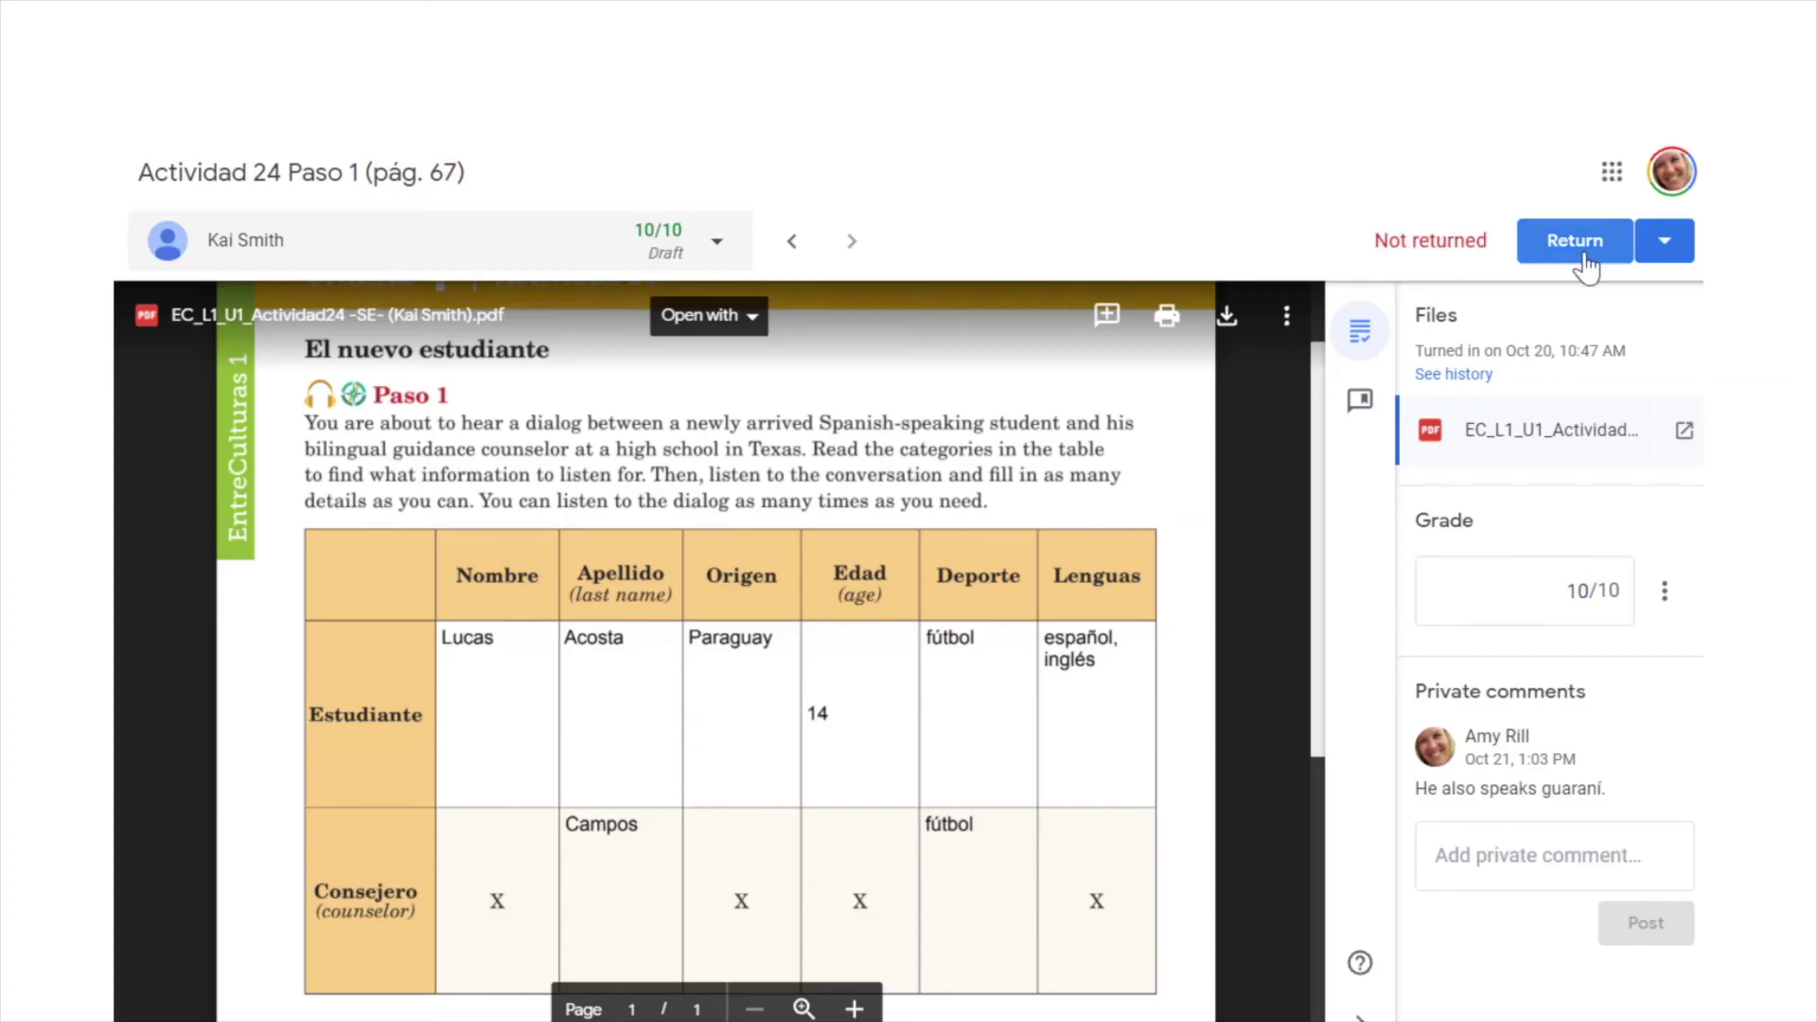
left_click(1579, 248)
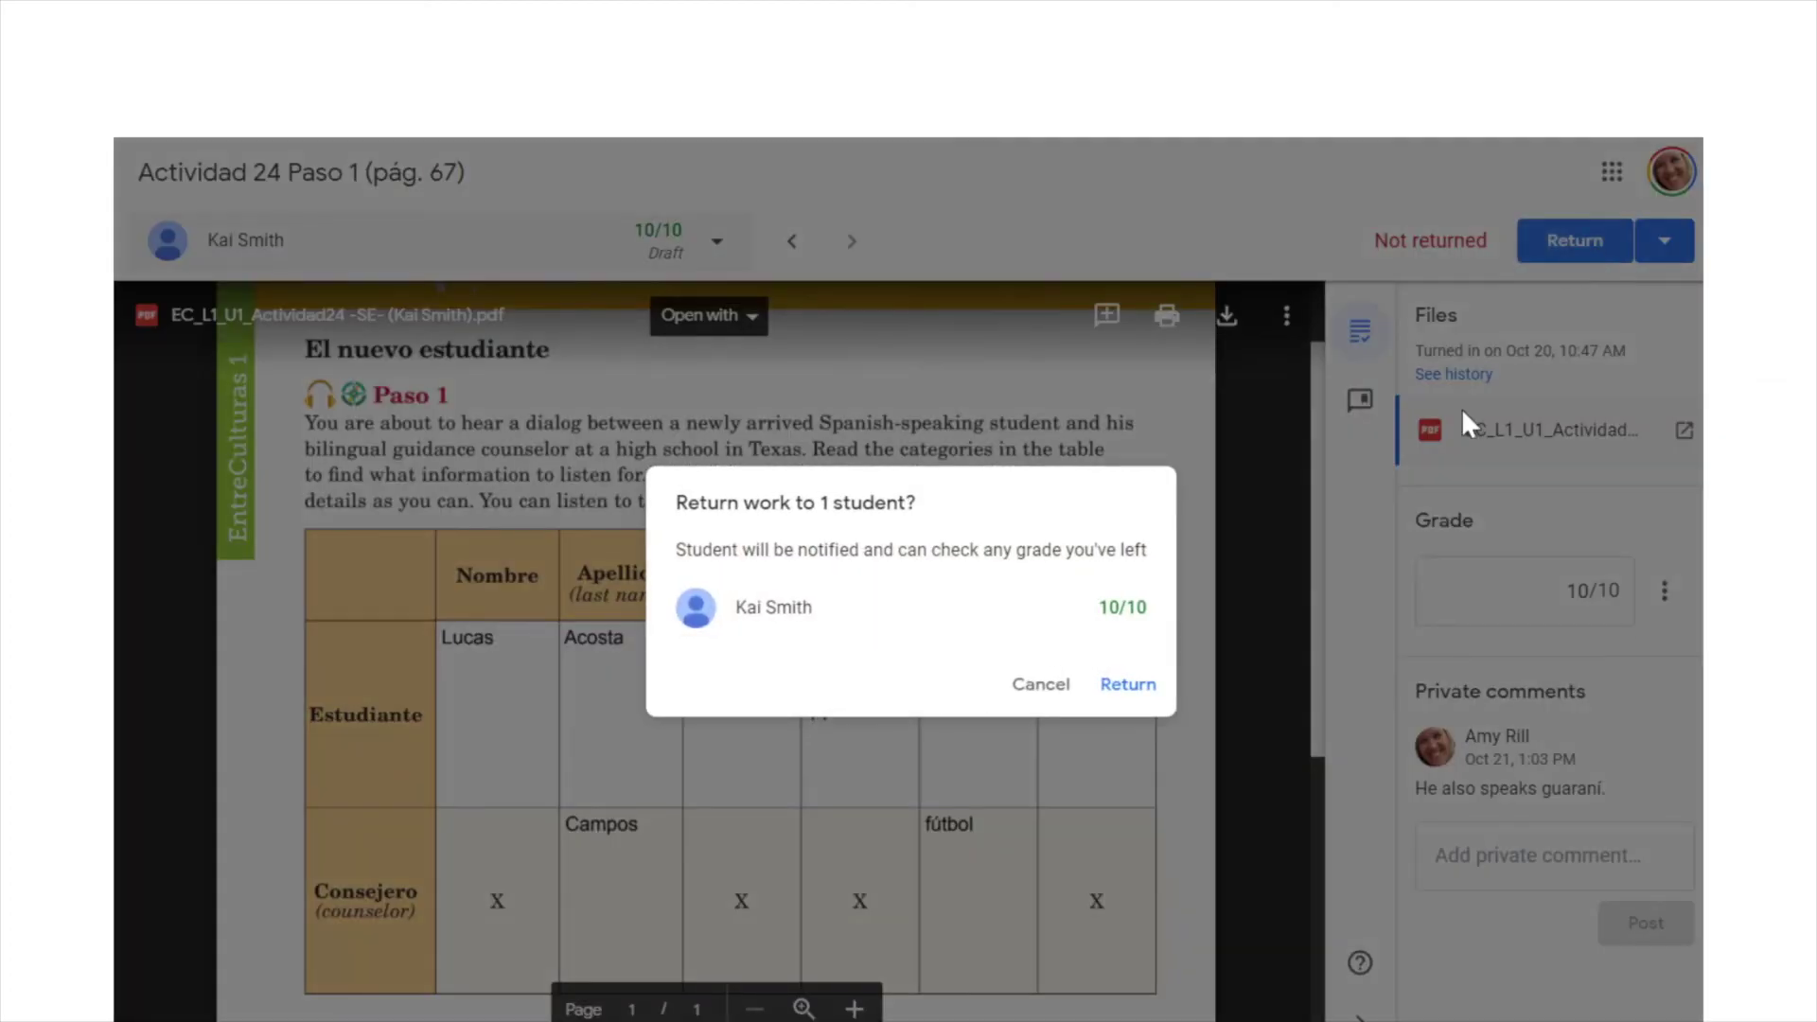
left_click(1131, 686)
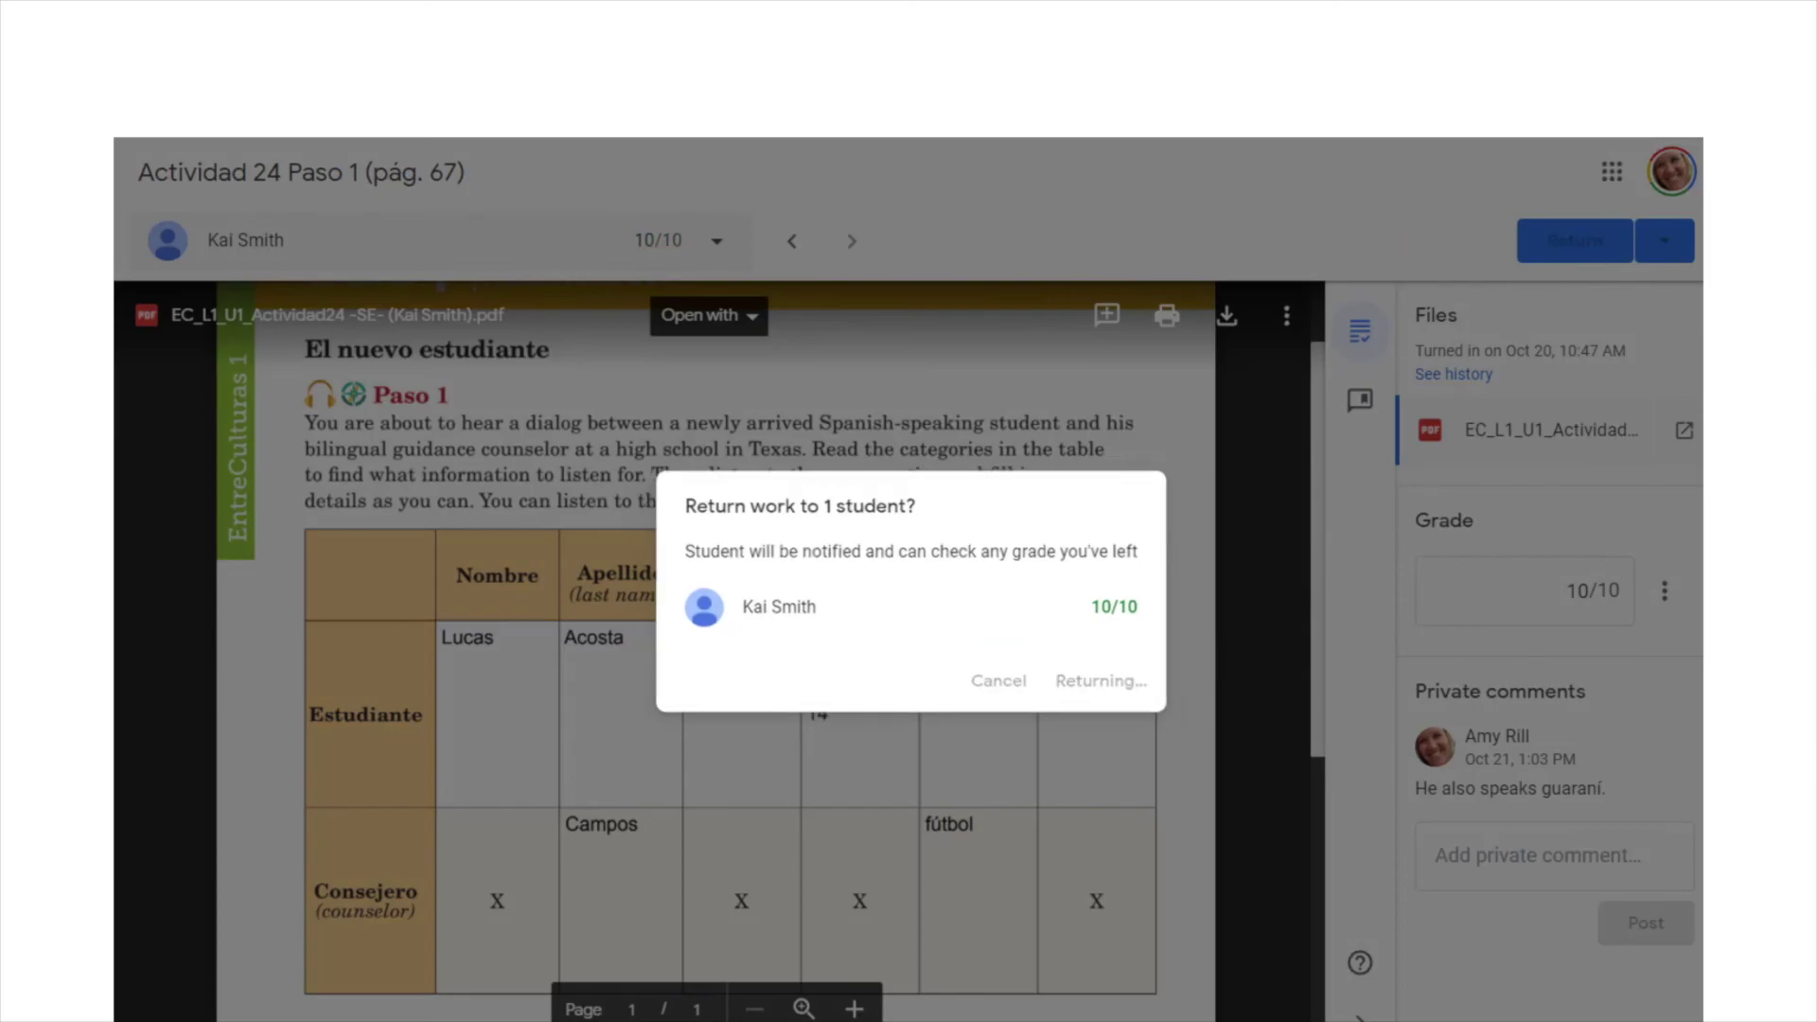